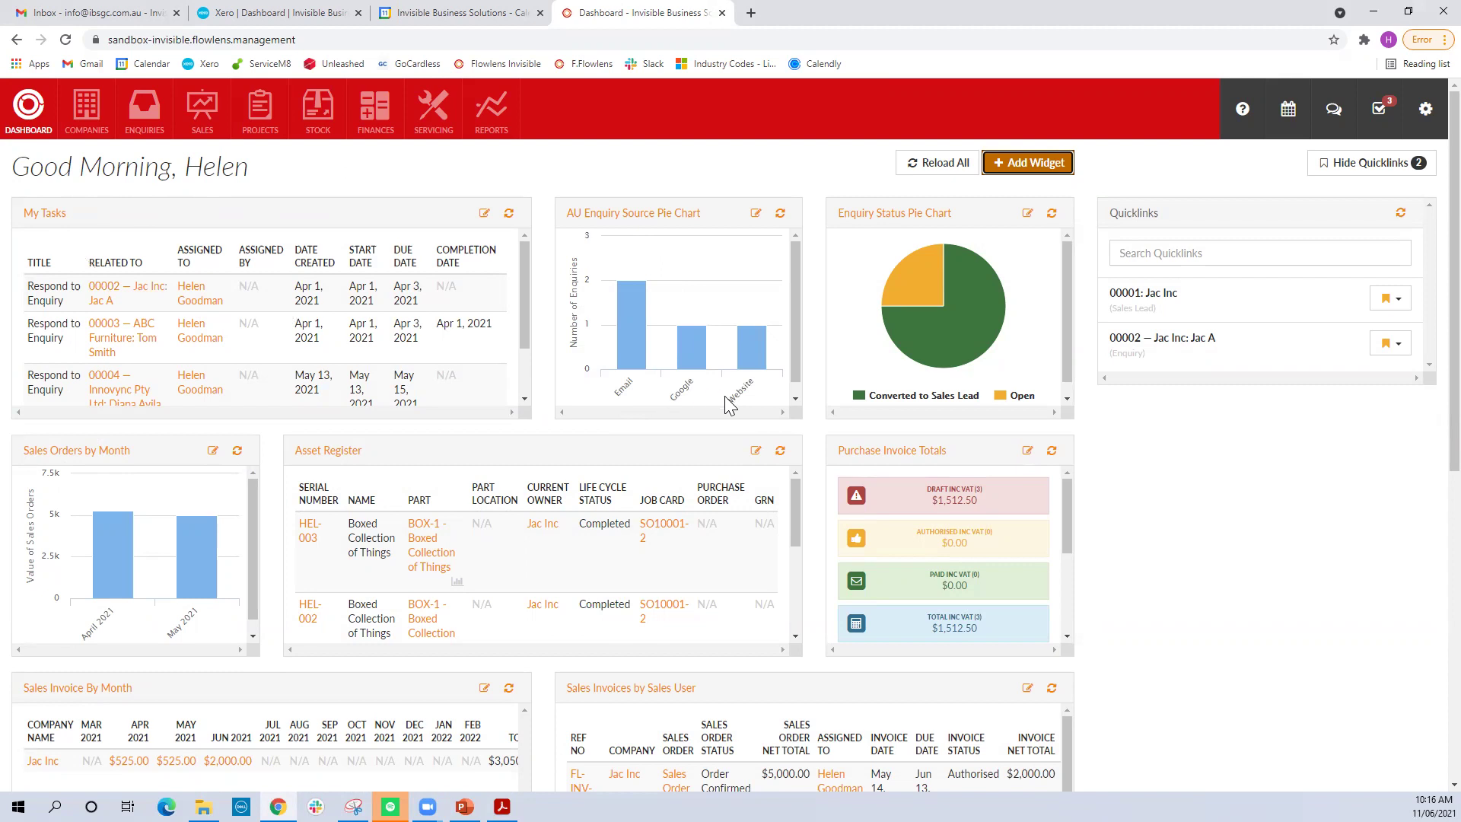
Examine the dashboard widgets covering tasks, enquiries, sales orders, assets, invoices and interactions
{"action": "mouse_move", "coordinate": [903, 267]}
{"action": "scroll", "coordinate": [425, 737], "scroll_direction": "down", "scroll_amount": 2}
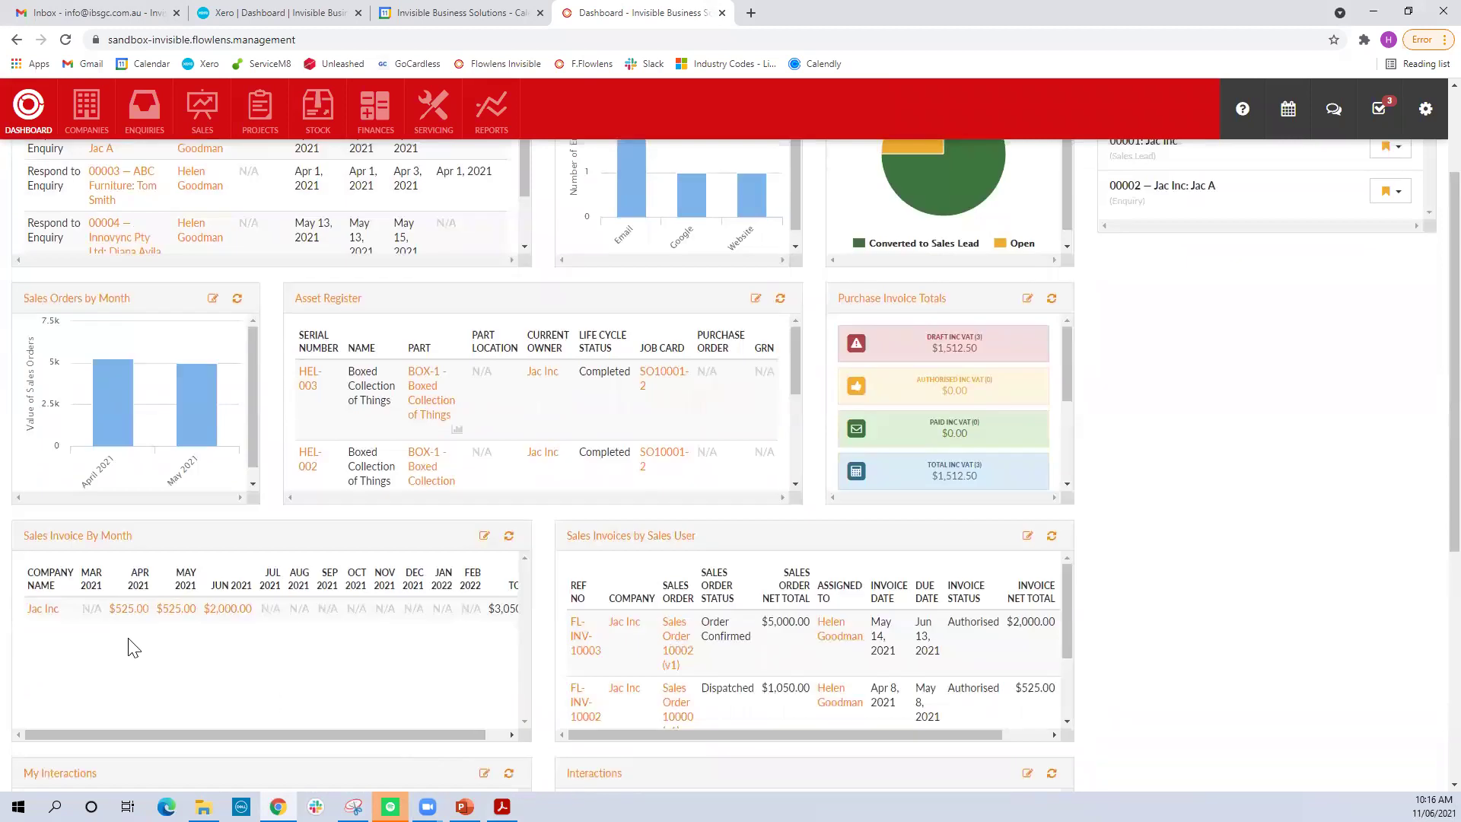
{"action": "scroll", "coordinate": [153, 723], "scroll_direction": "down", "scroll_amount": 2}
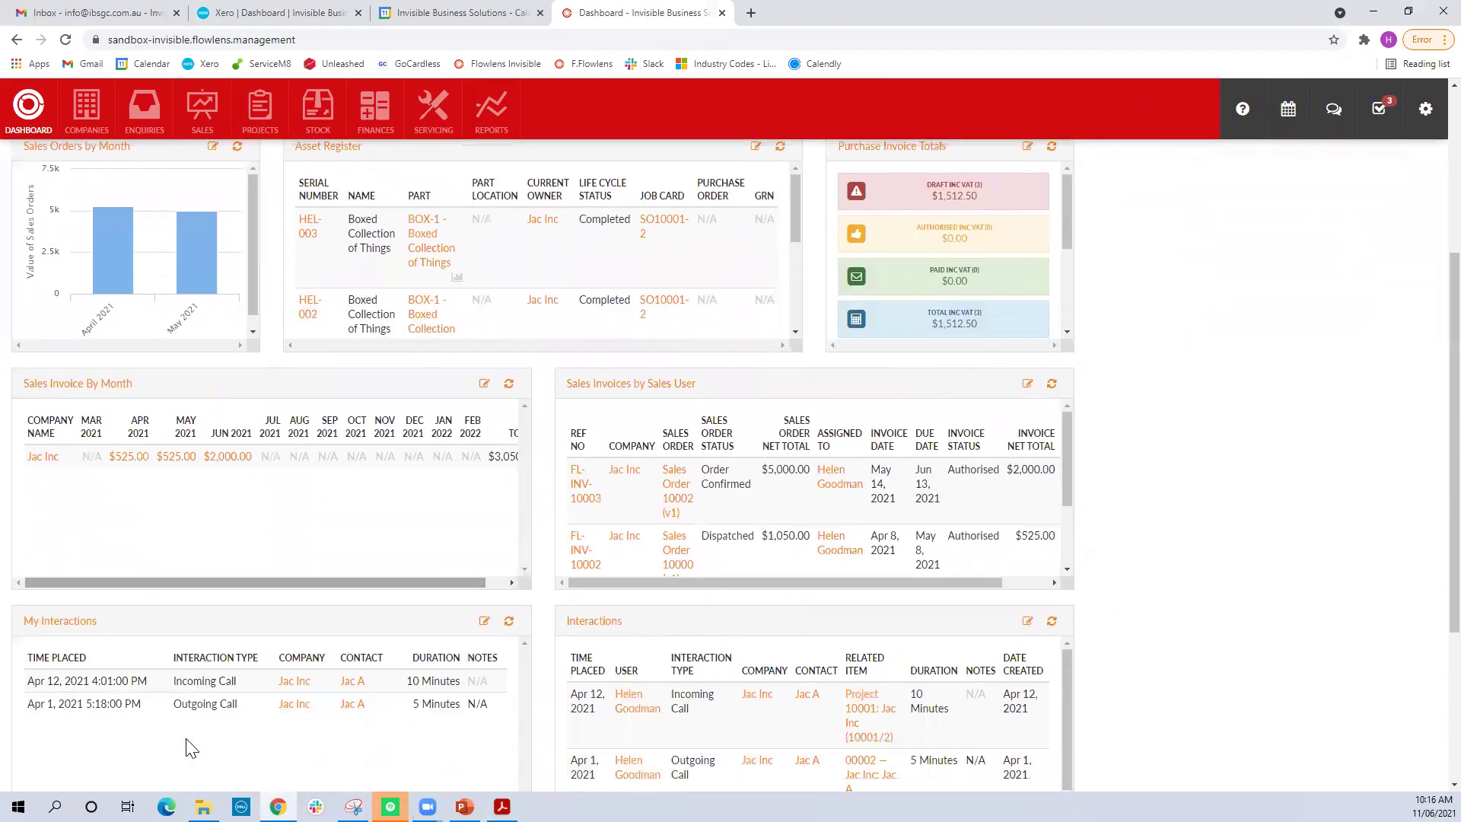
{"action": "scroll", "coordinate": [190, 748], "scroll_direction": "down", "scroll_amount": 2}
{"action": "scroll", "coordinate": [186, 738], "scroll_direction": "up", "scroll_amount": 4}
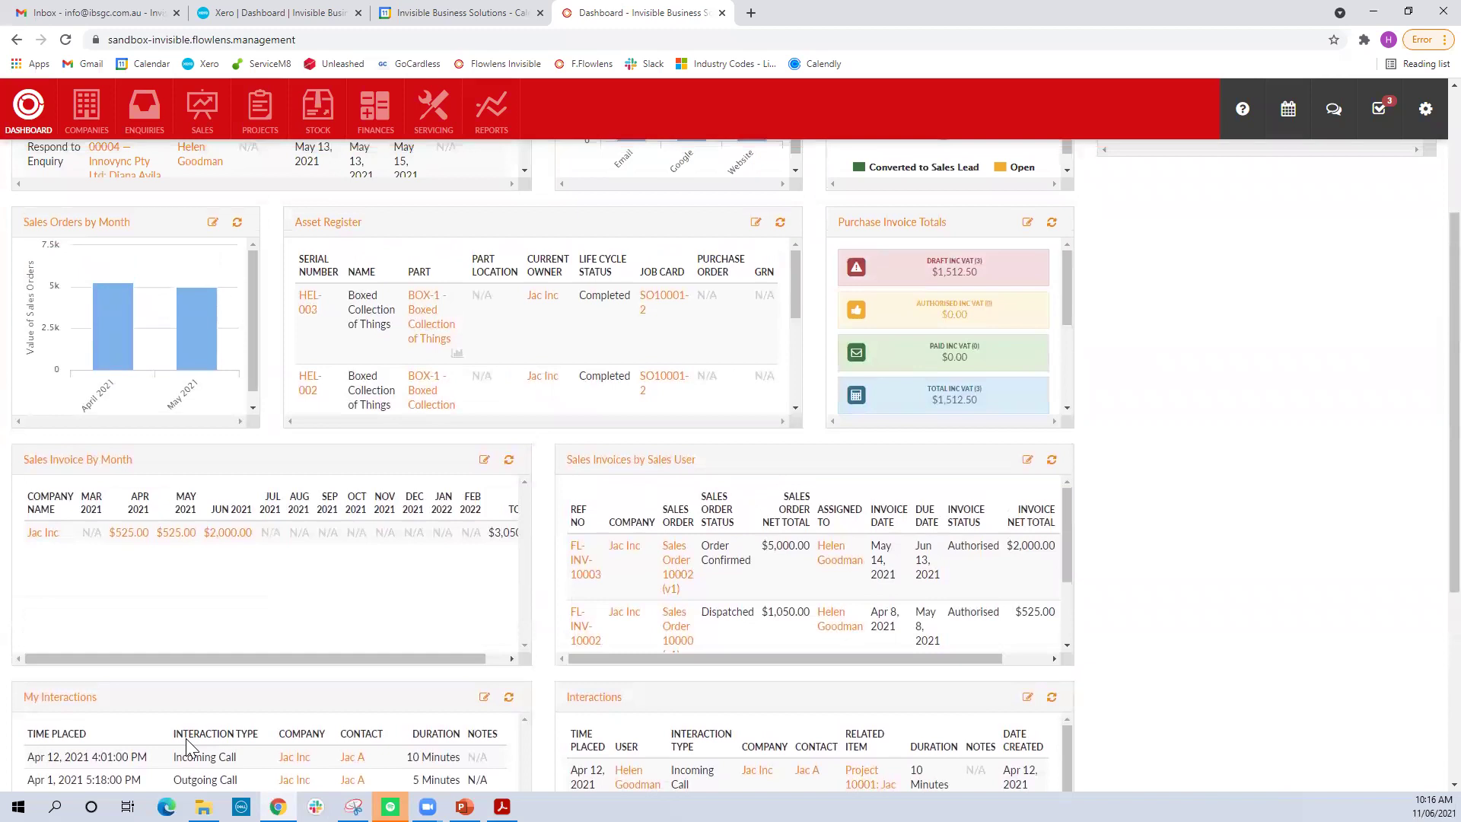
{"action": "scroll", "coordinate": [186, 738], "scroll_direction": "up", "scroll_amount": 2}
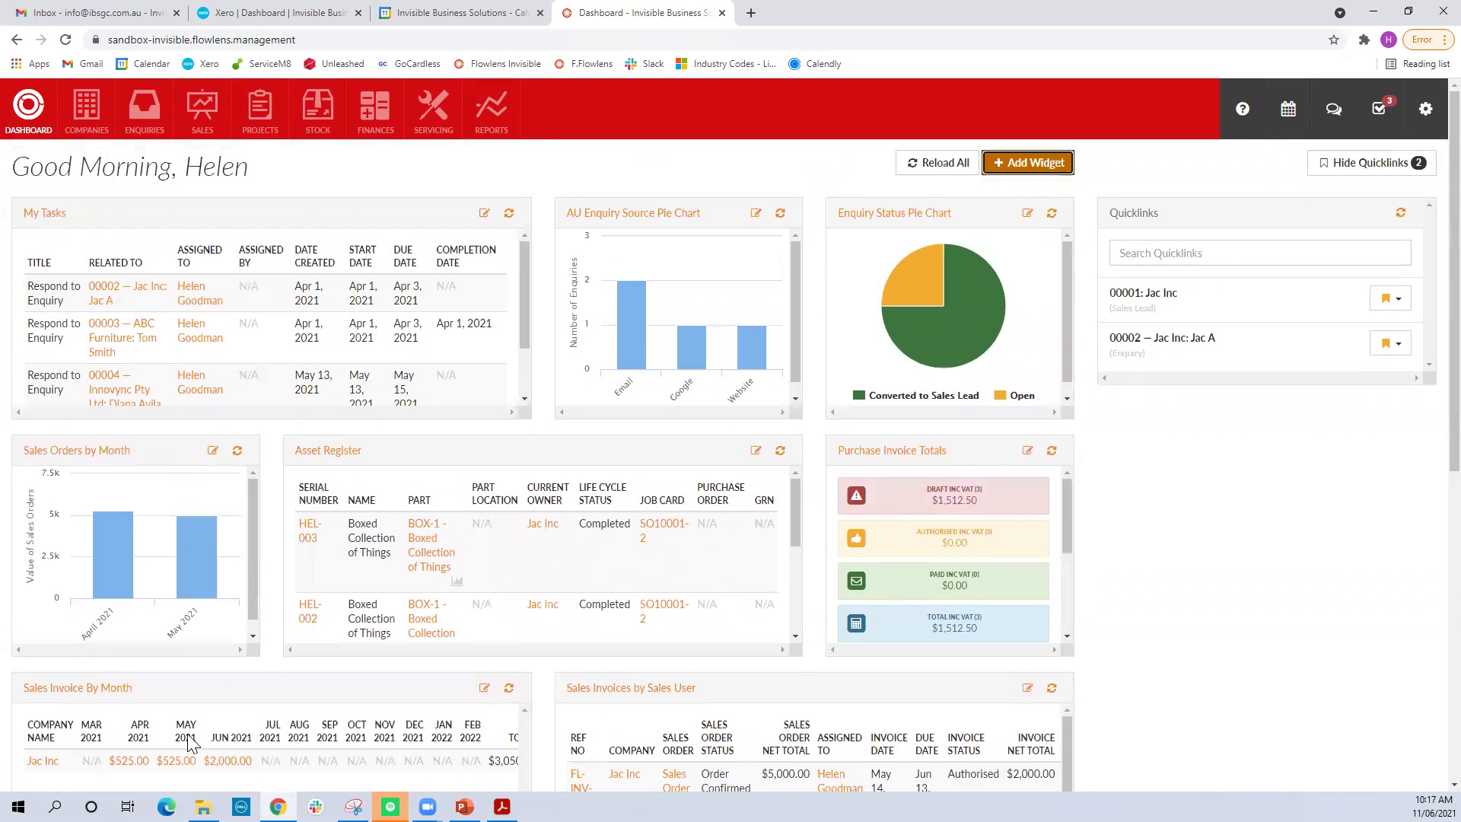
{"action": "mouse_move", "coordinate": [86, 527]}
{"action": "key", "text": "alt+Tab"}
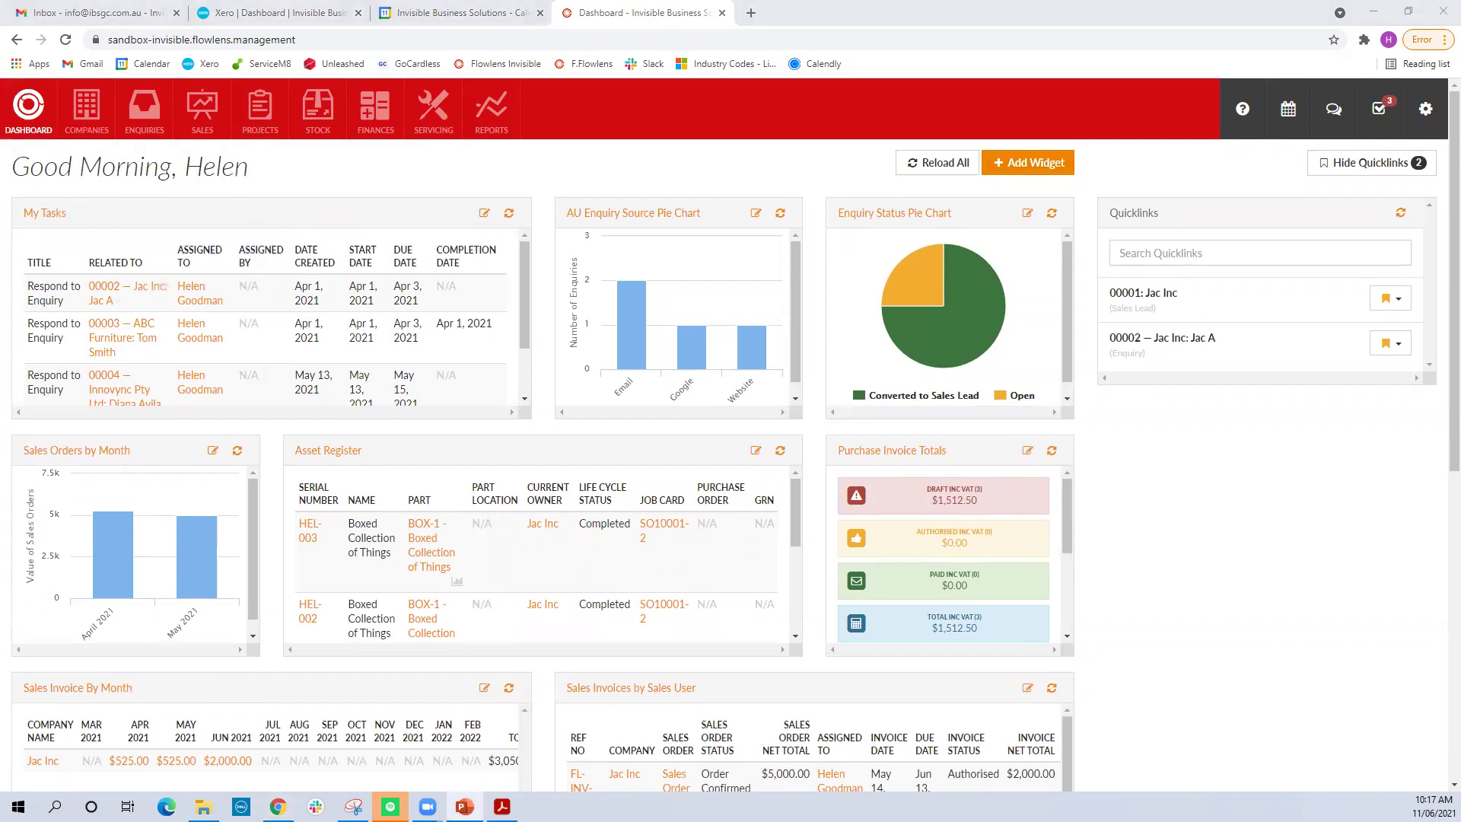
Open the ABC Furniture company record and review its overview details and recent activity
{"action": "mouse_move", "coordinate": [97, 118]}
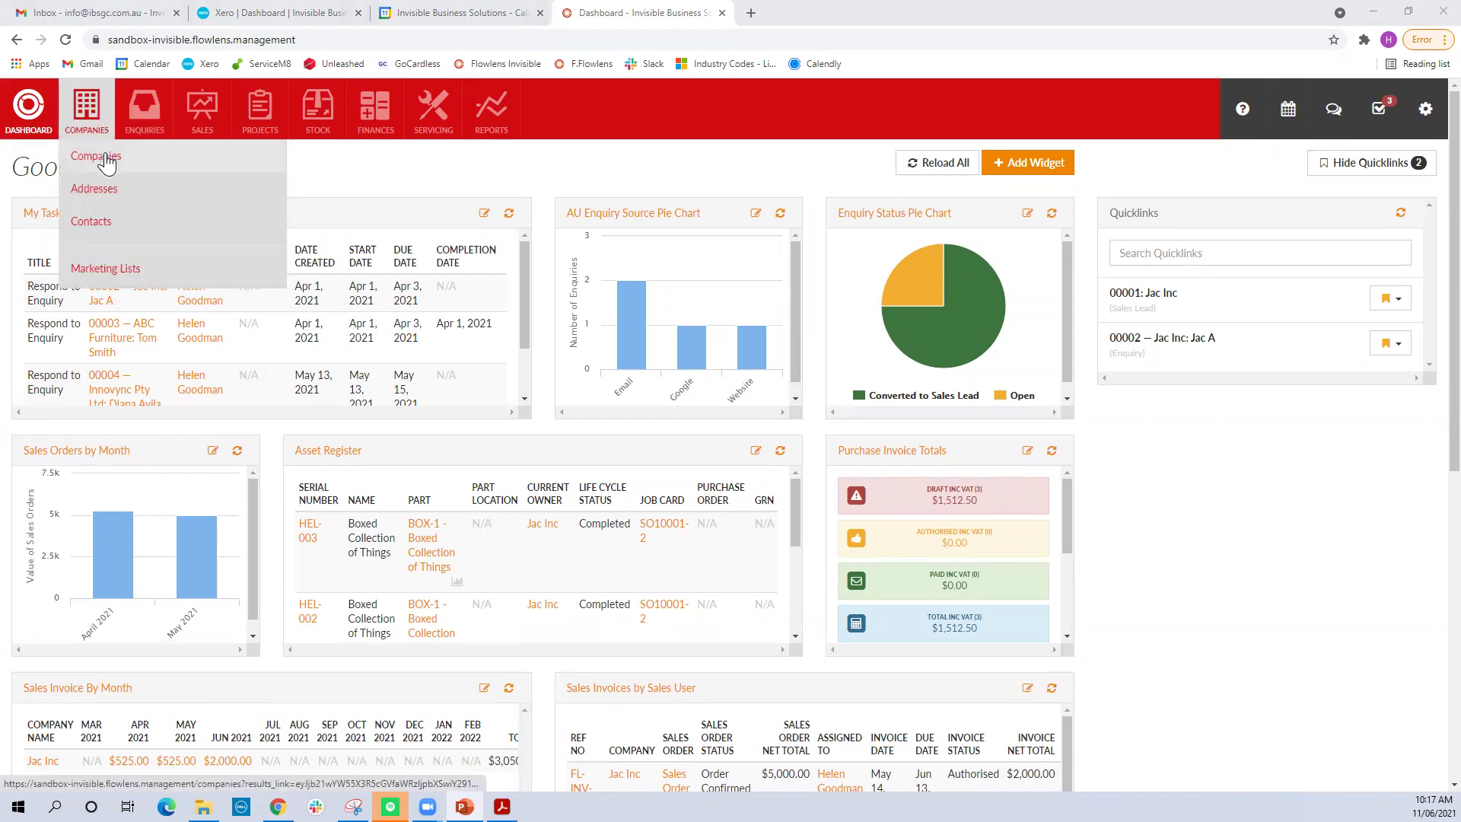
{"action": "left_click", "coordinate": [99, 155]}
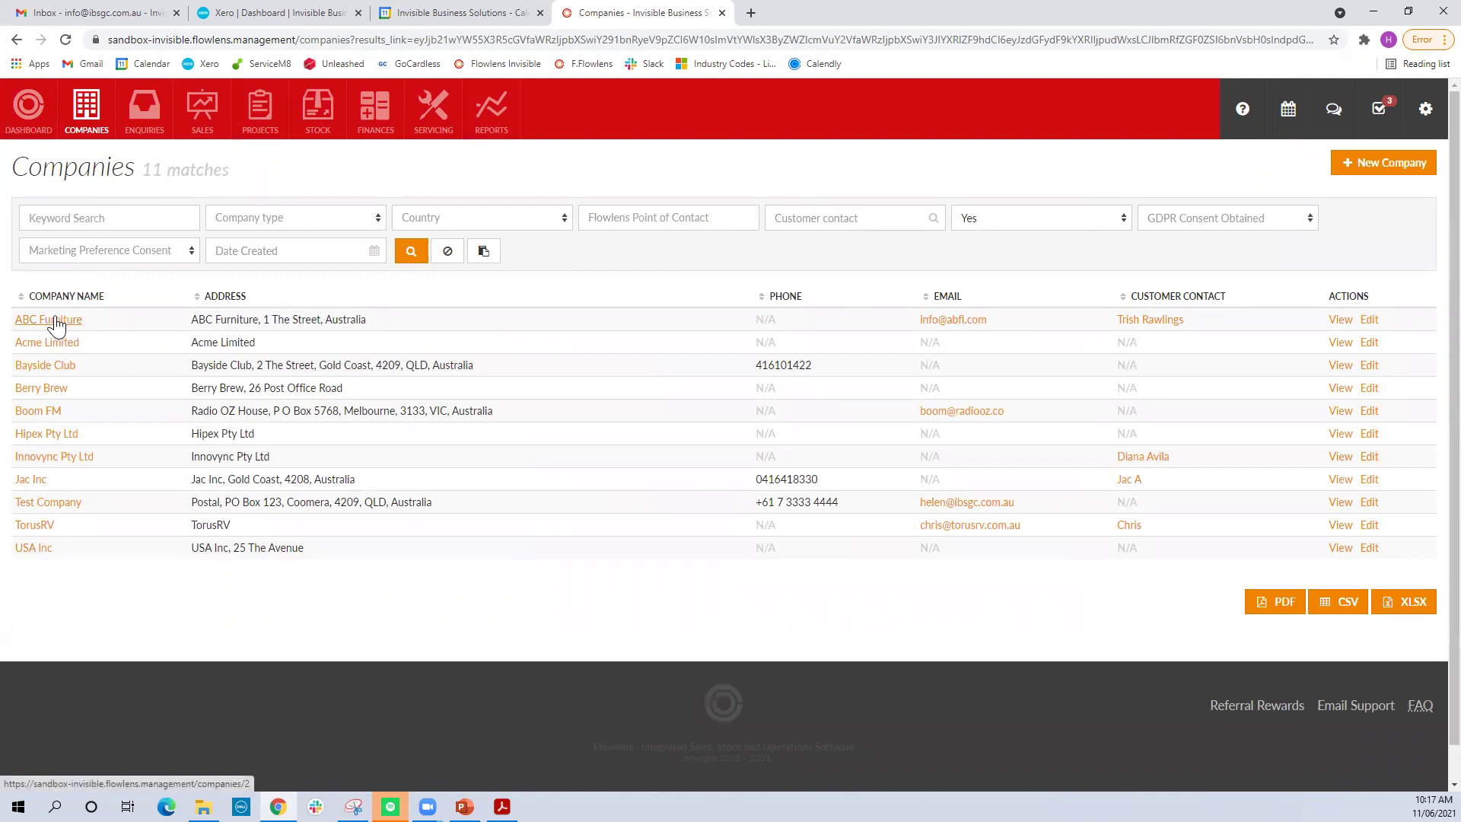
{"action": "left_click", "coordinate": [54, 321]}
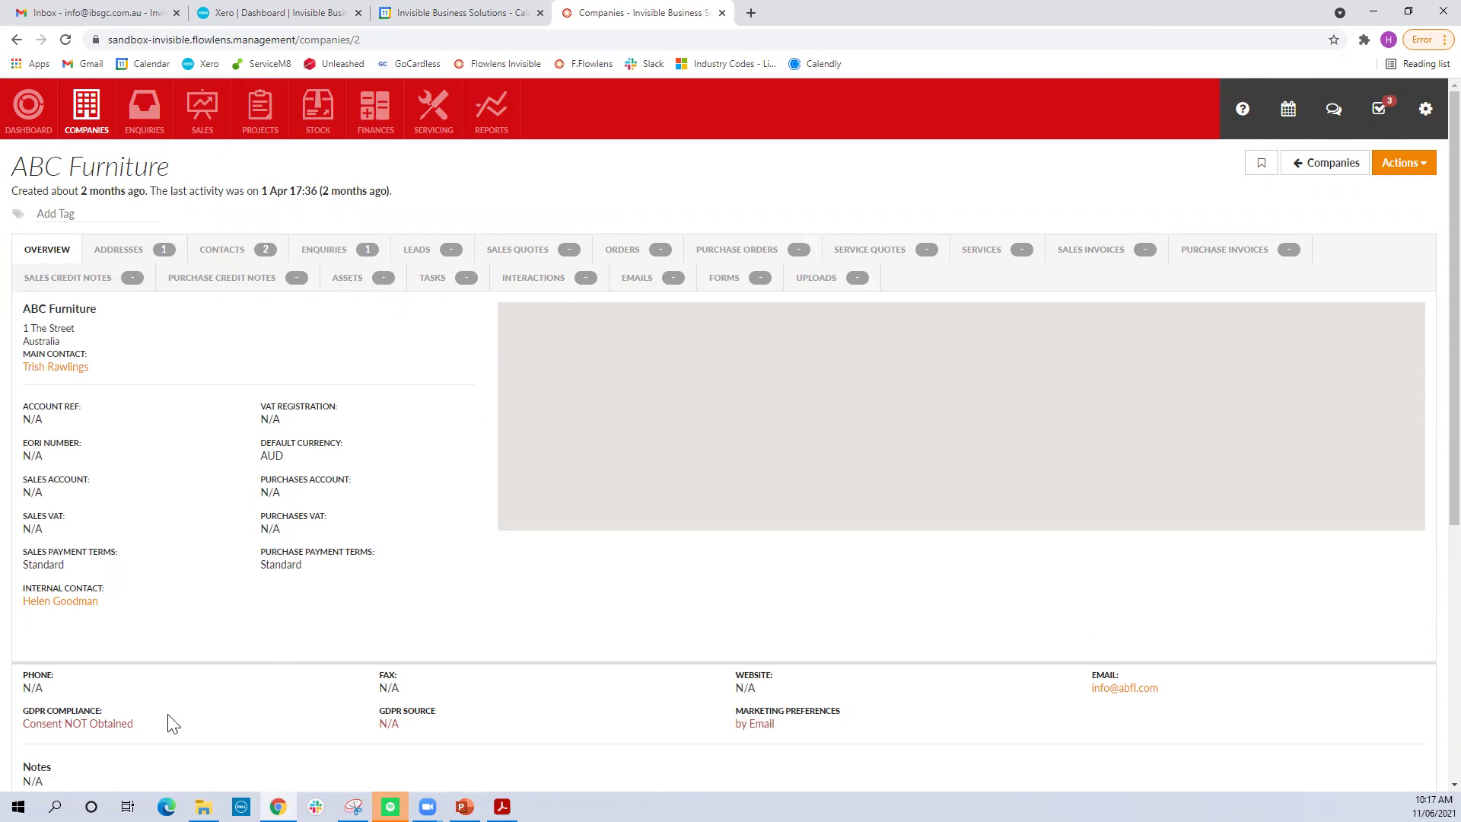
{"action": "scroll", "coordinate": [153, 712], "scroll_direction": "down", "scroll_amount": 2}
{"action": "scroll", "coordinate": [136, 711], "scroll_direction": "down", "scroll_amount": 2}
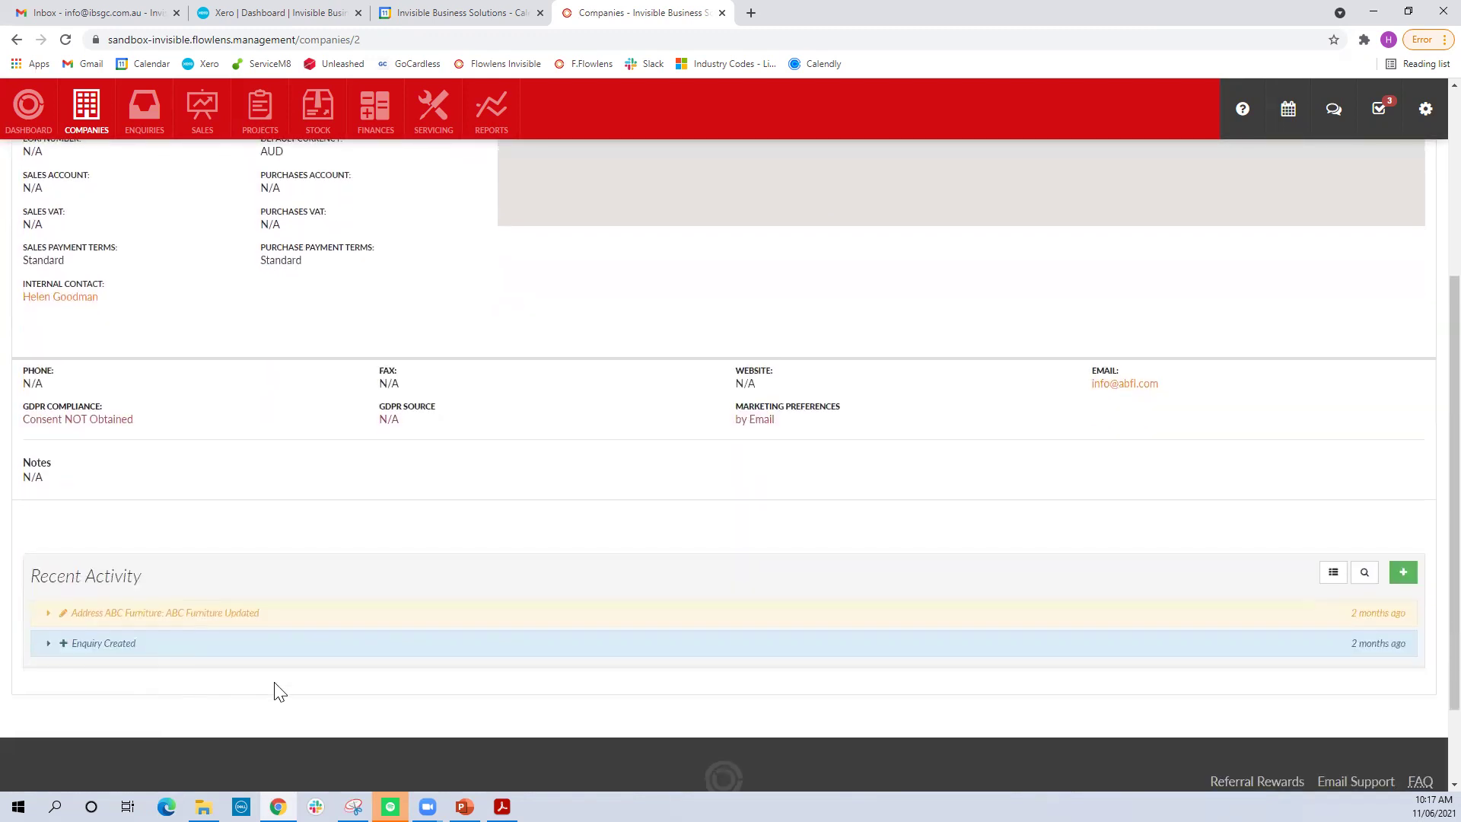
{"action": "scroll", "coordinate": [297, 676], "scroll_direction": "up", "scroll_amount": 3}
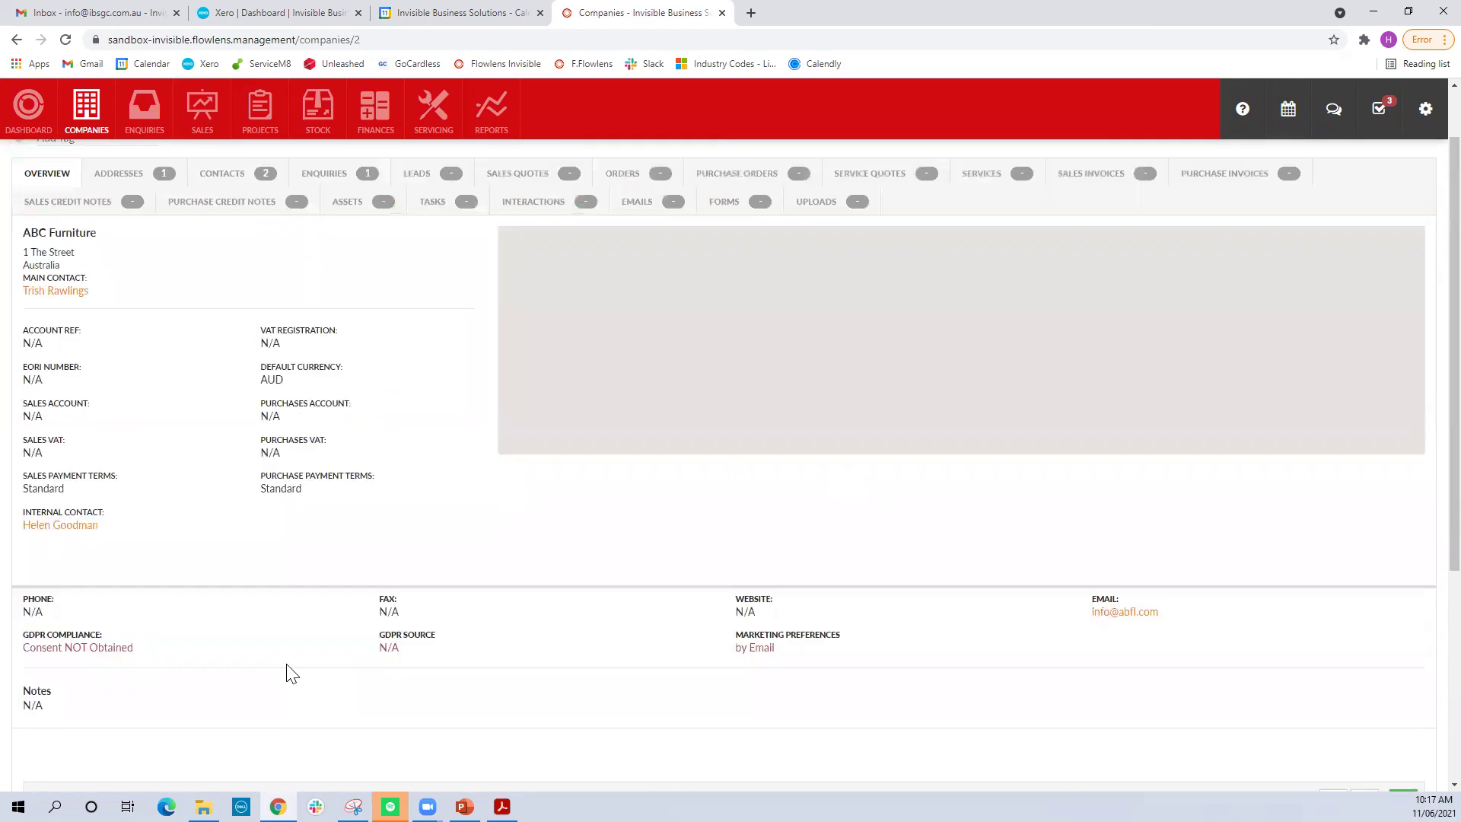
Review the addresses, contacts and enquiries held on the ABC Furniture record
{"action": "left_click", "coordinate": [124, 172]}
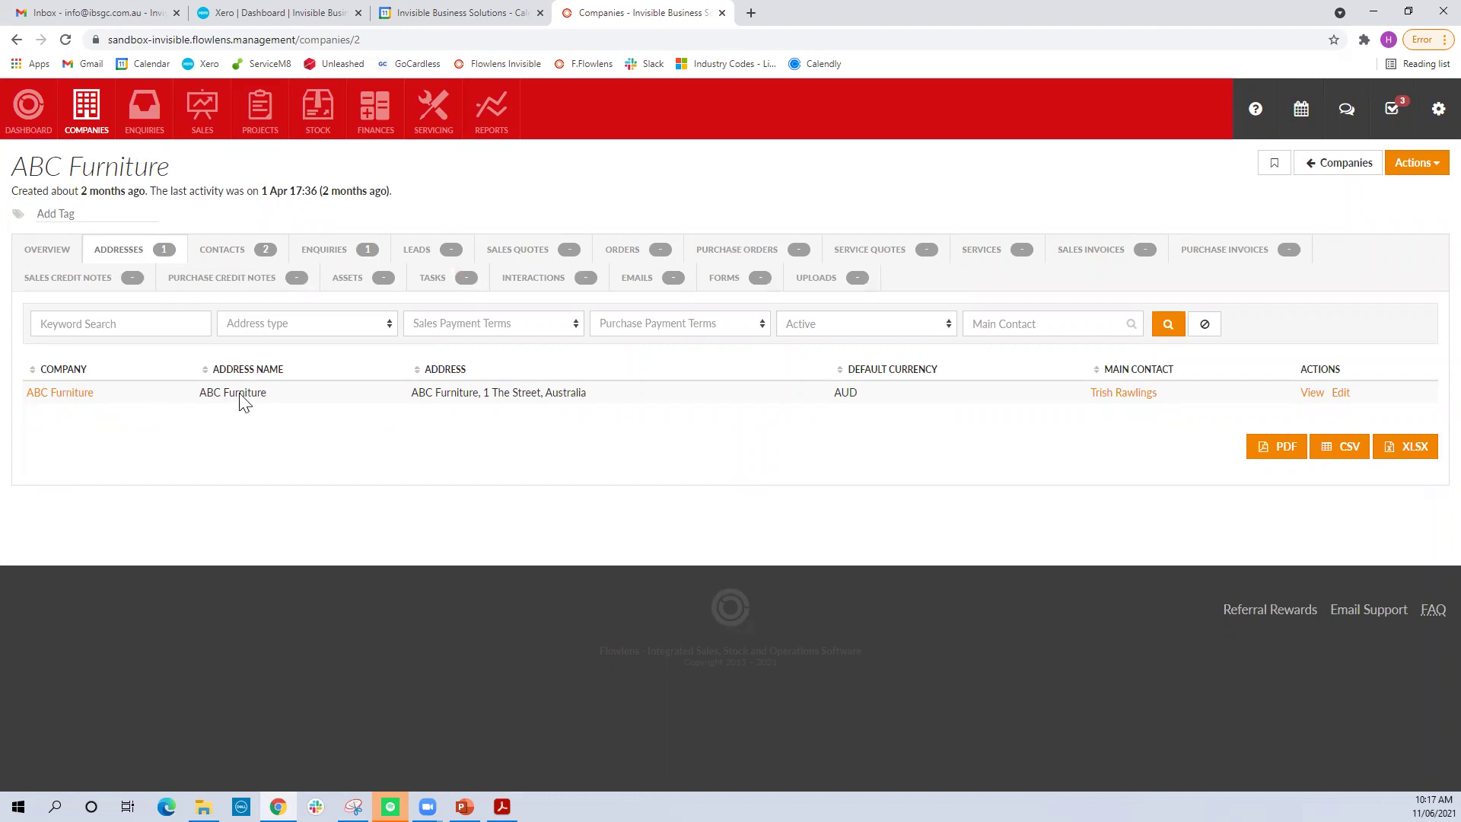
{"action": "left_click", "coordinate": [242, 249]}
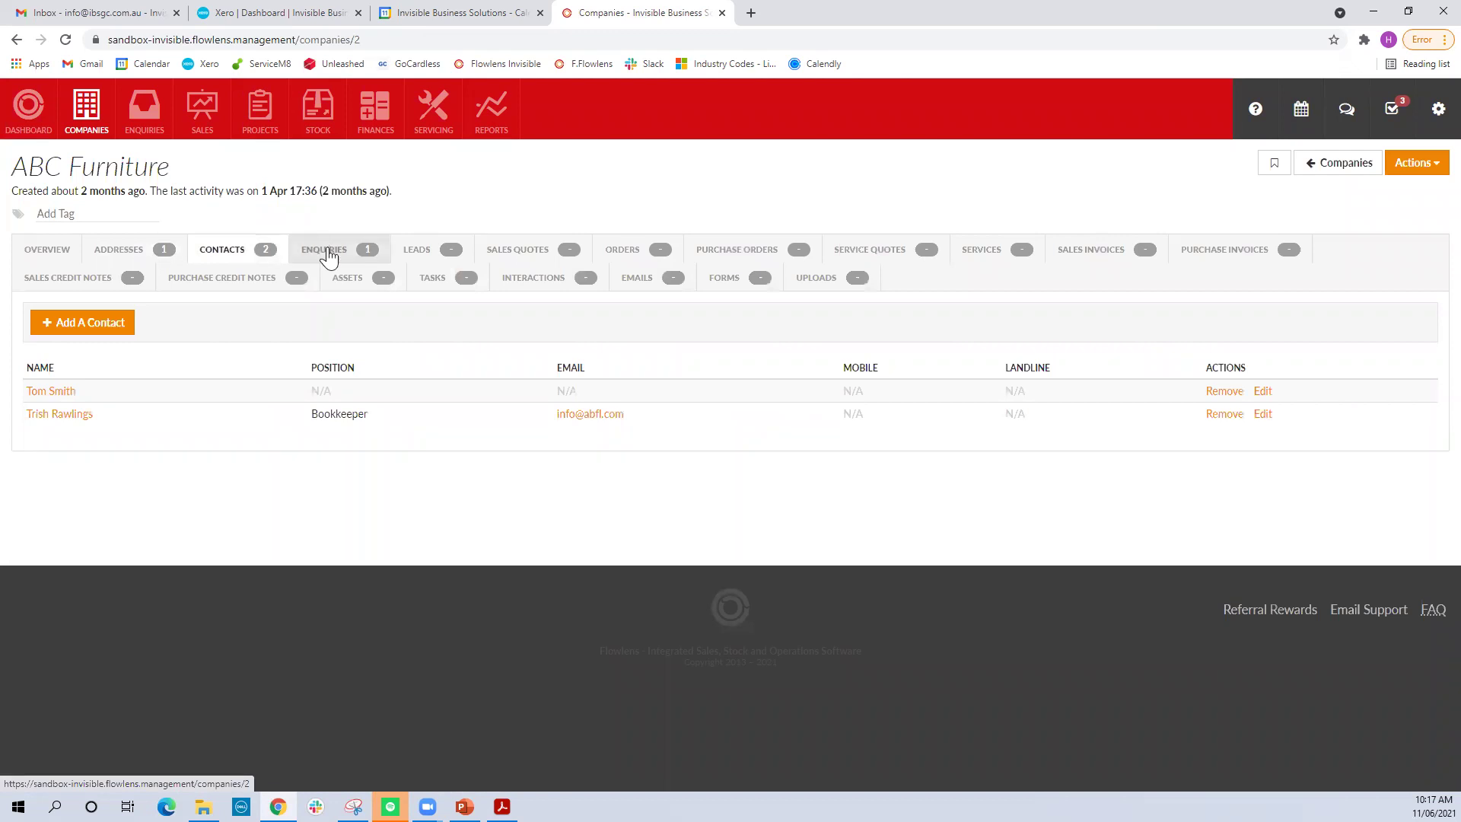
{"action": "left_click", "coordinate": [326, 251]}
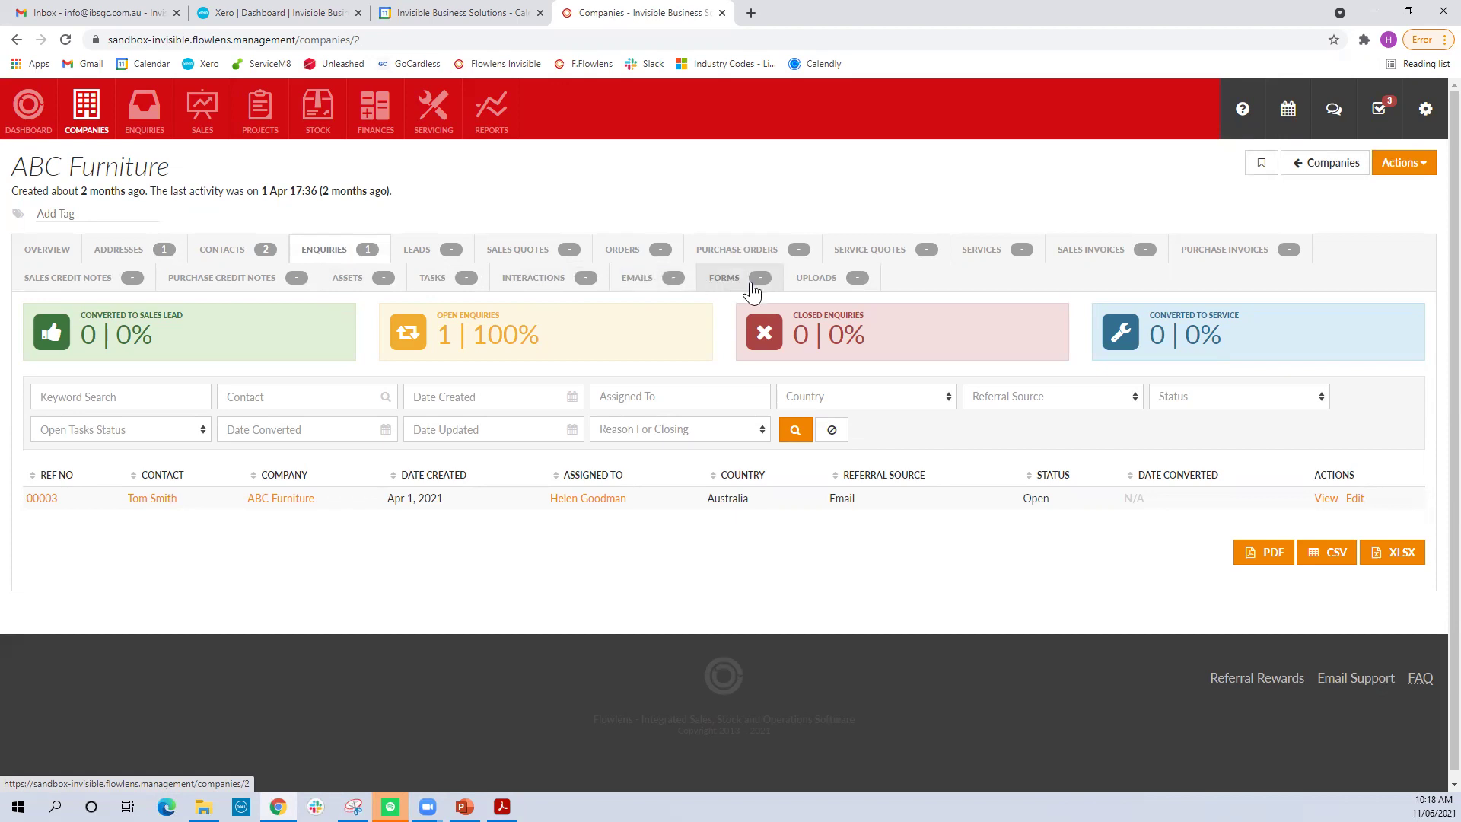
Start a new enquiry and assign the existing company ABC Furniture to it
{"action": "mouse_move", "coordinate": [76, 130]}
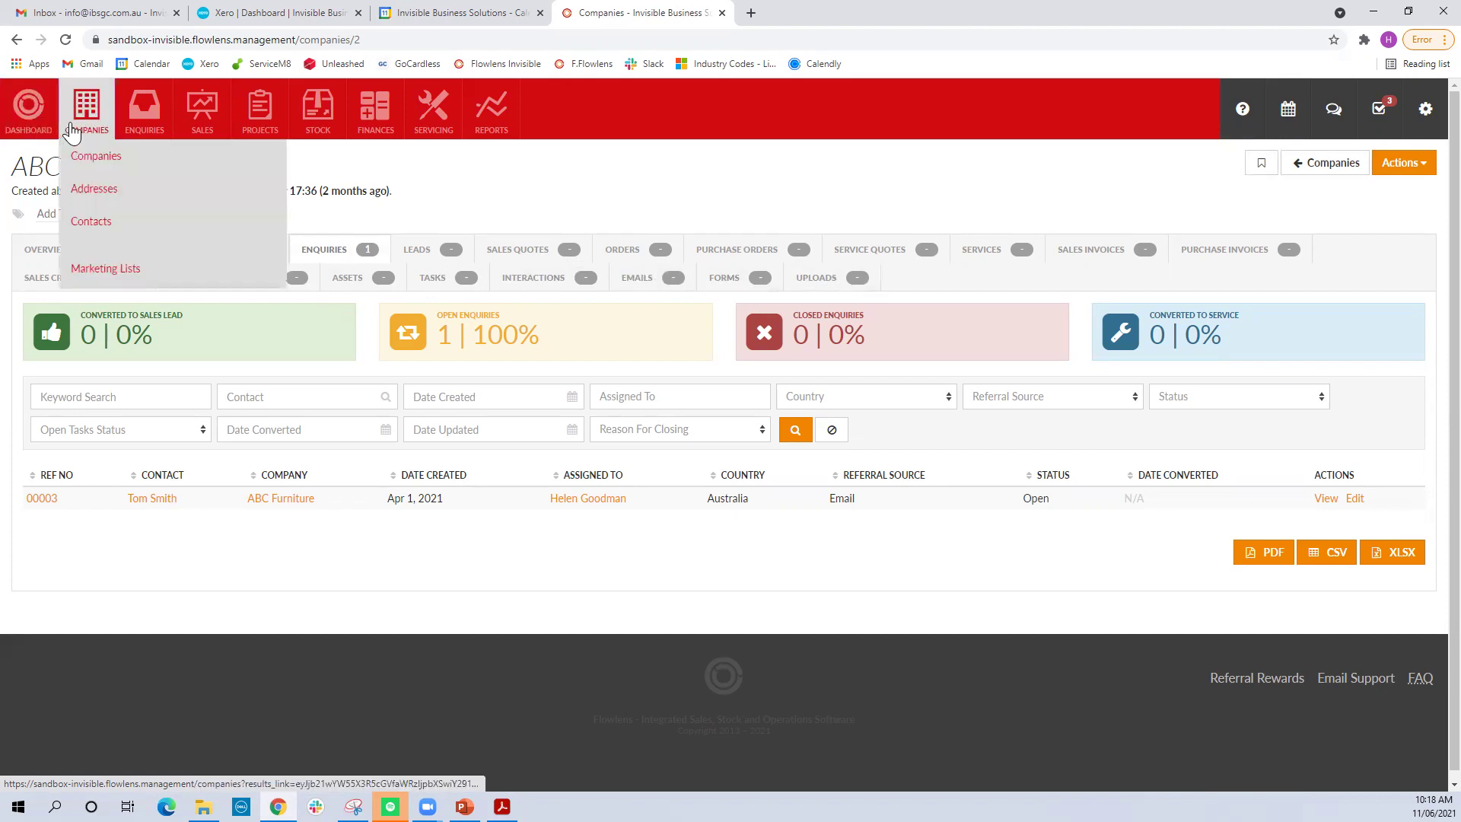
{"action": "left_click", "coordinate": [154, 128]}
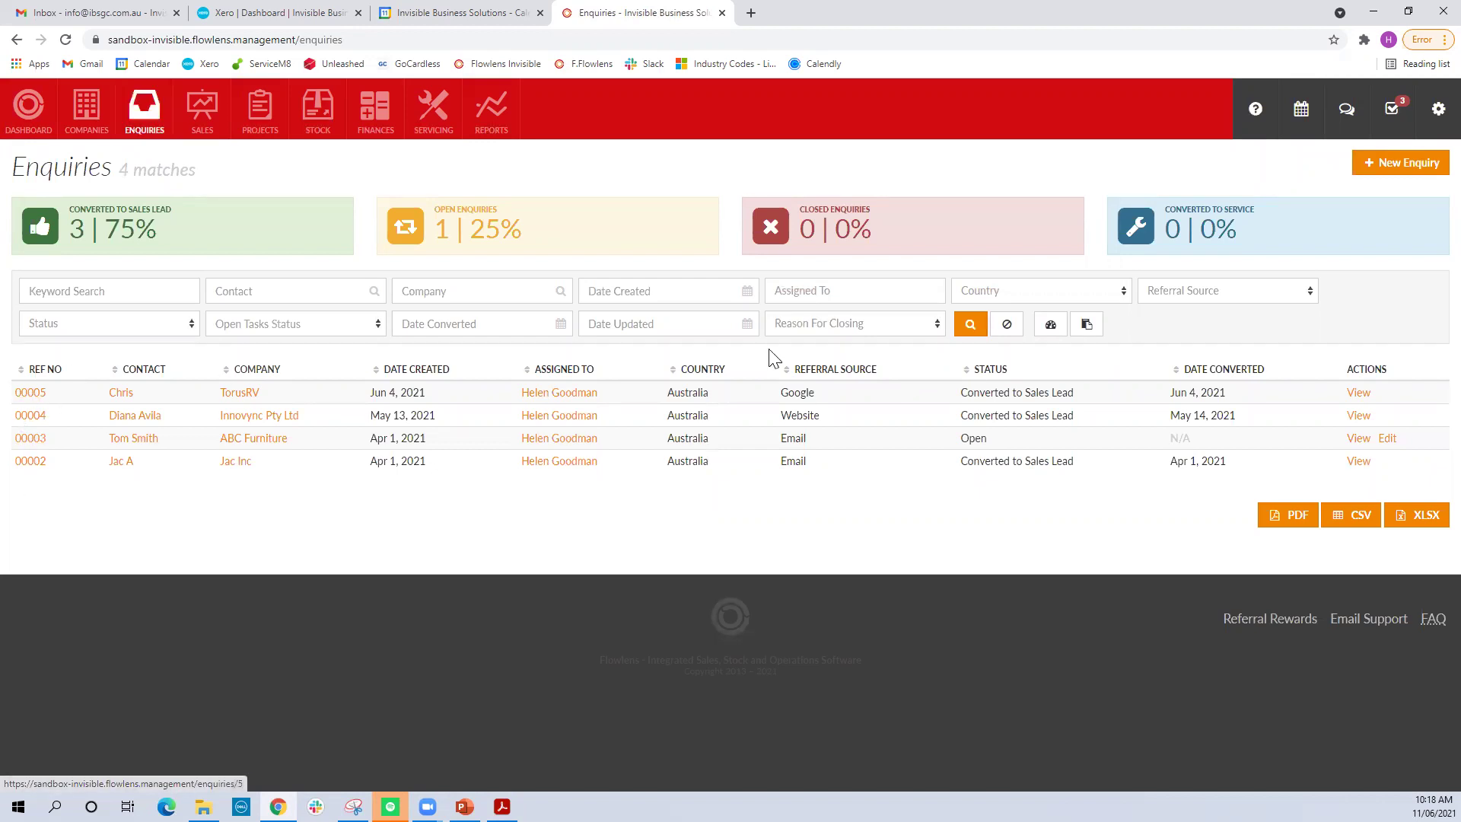
{"action": "left_click", "coordinate": [1400, 168]}
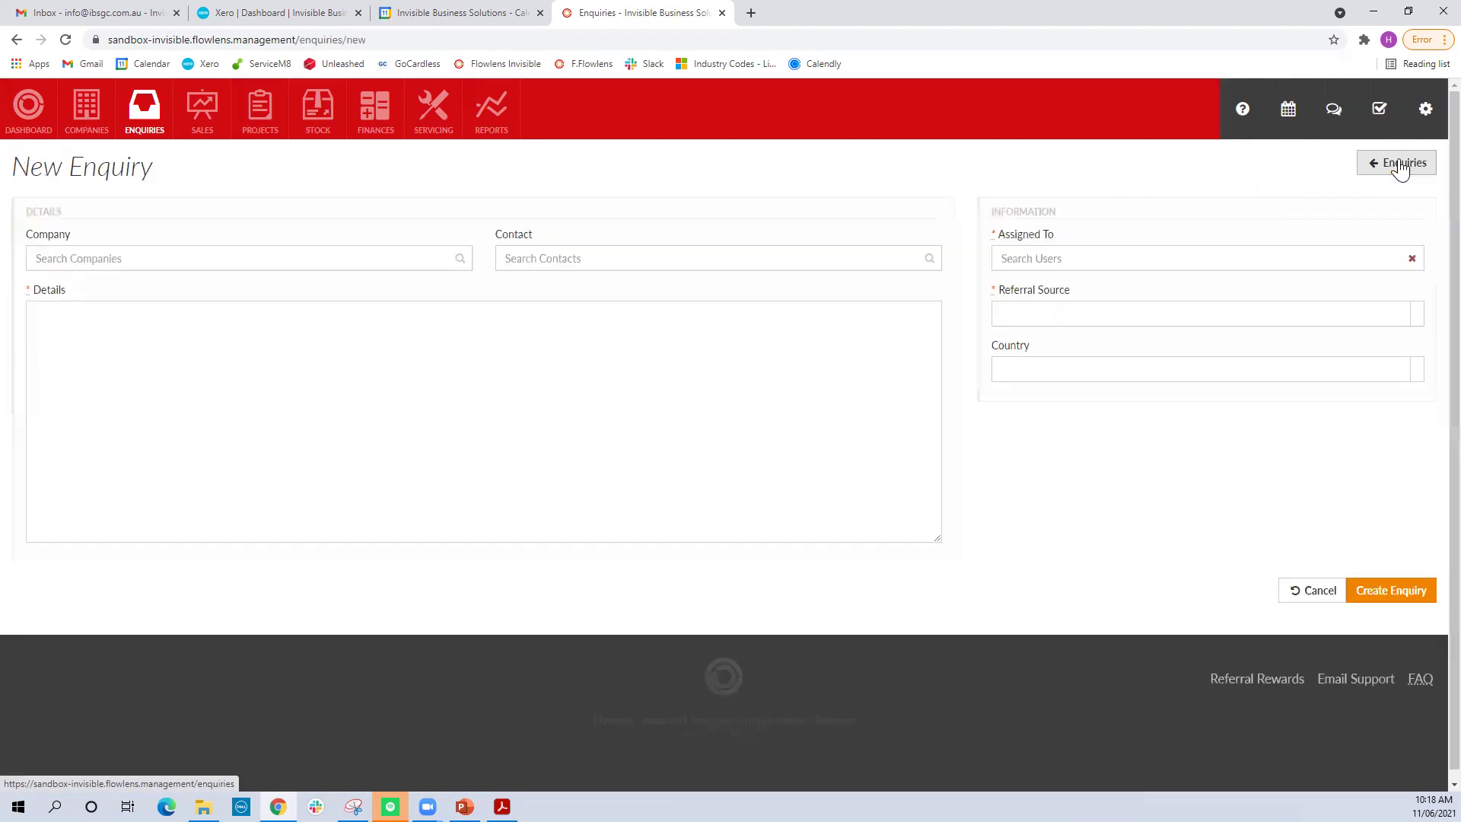
{"action": "left_click", "coordinate": [80, 265]}
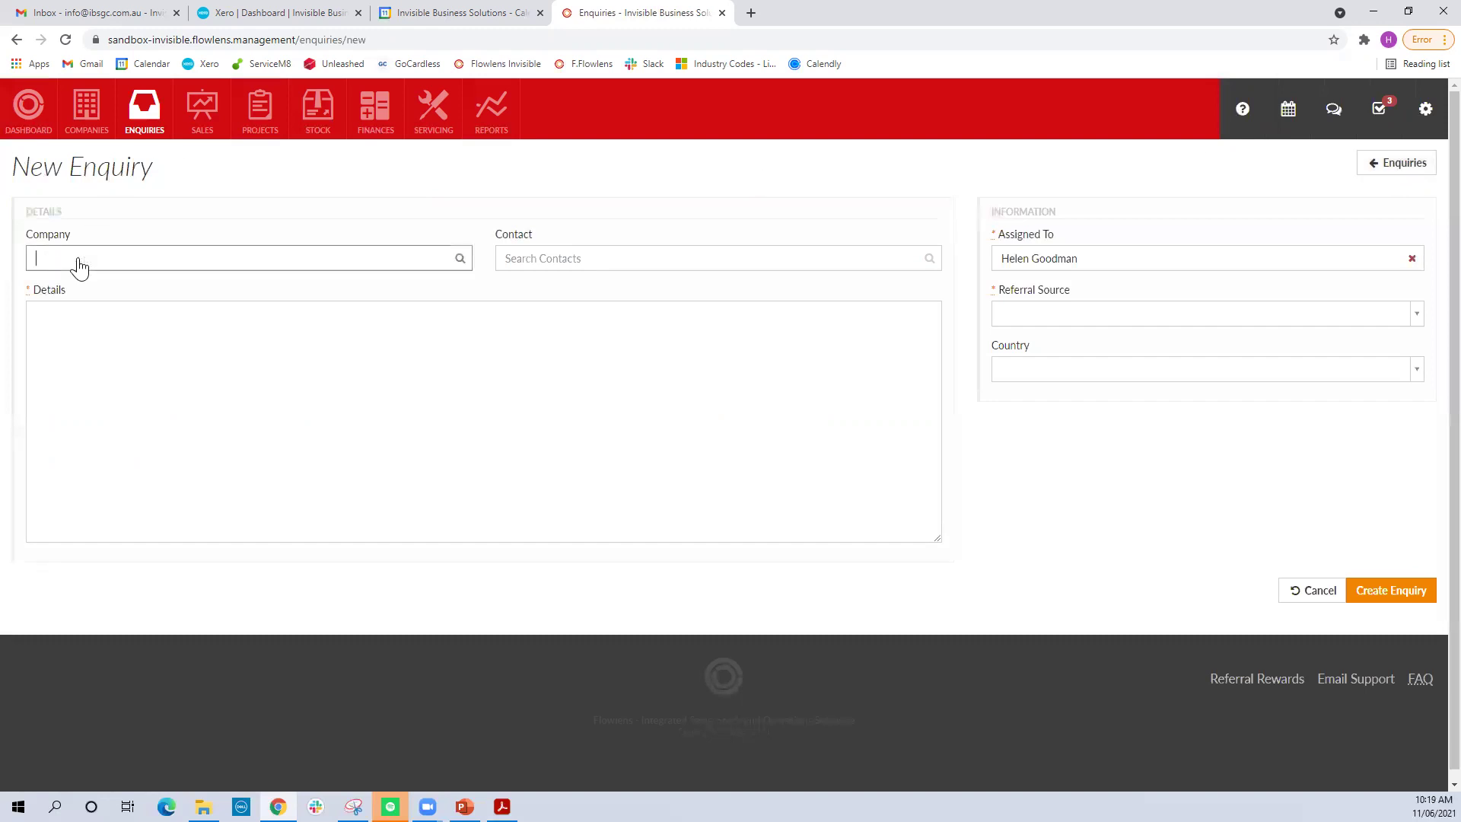
{"action": "type", "text": "abc"}
{"action": "left_click", "coordinate": [88, 286]}
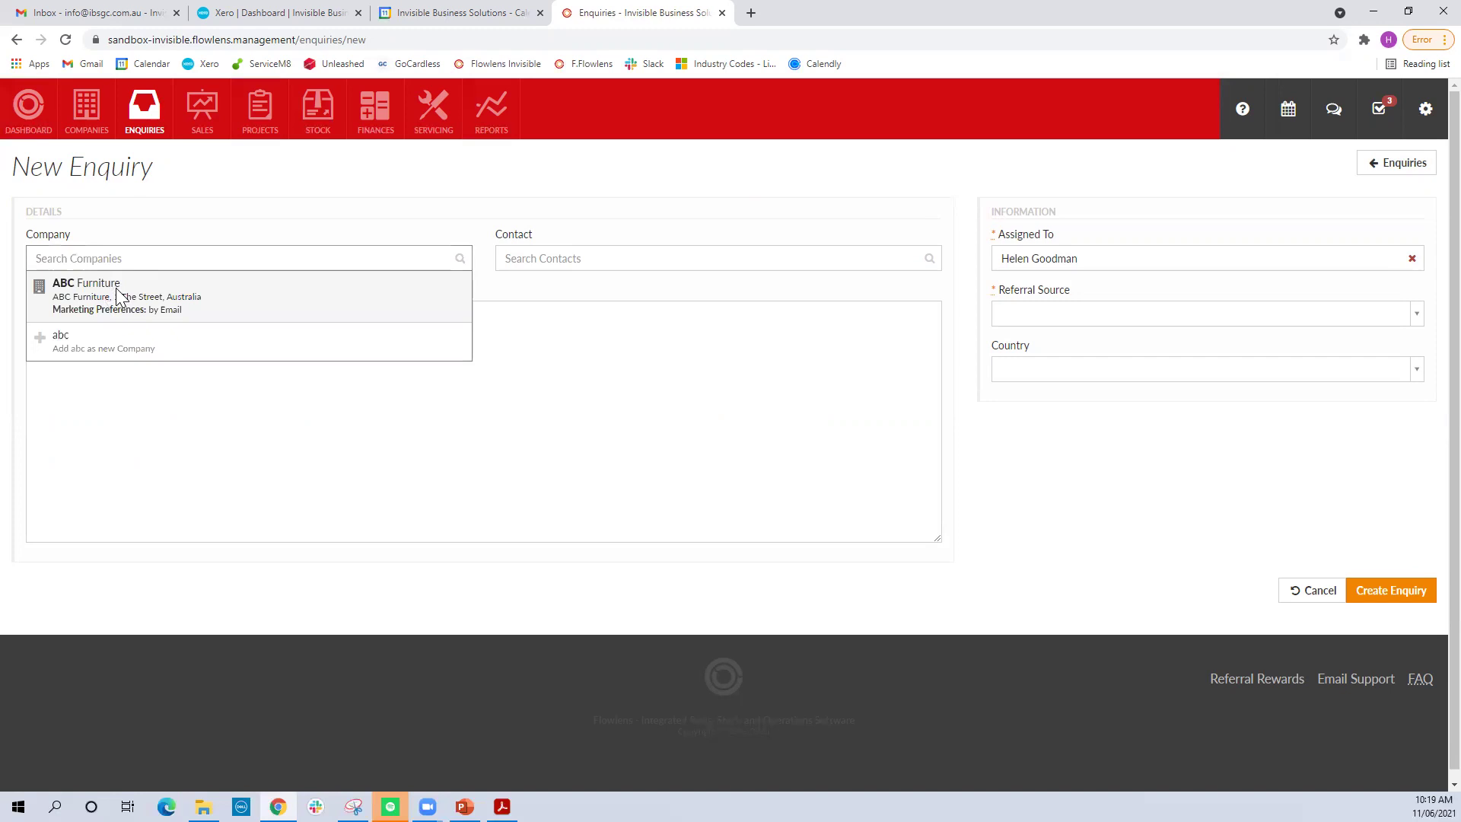
Create a new contact for the enquiry, entering the contact's first and last names
{"action": "left_click", "coordinate": [609, 265]}
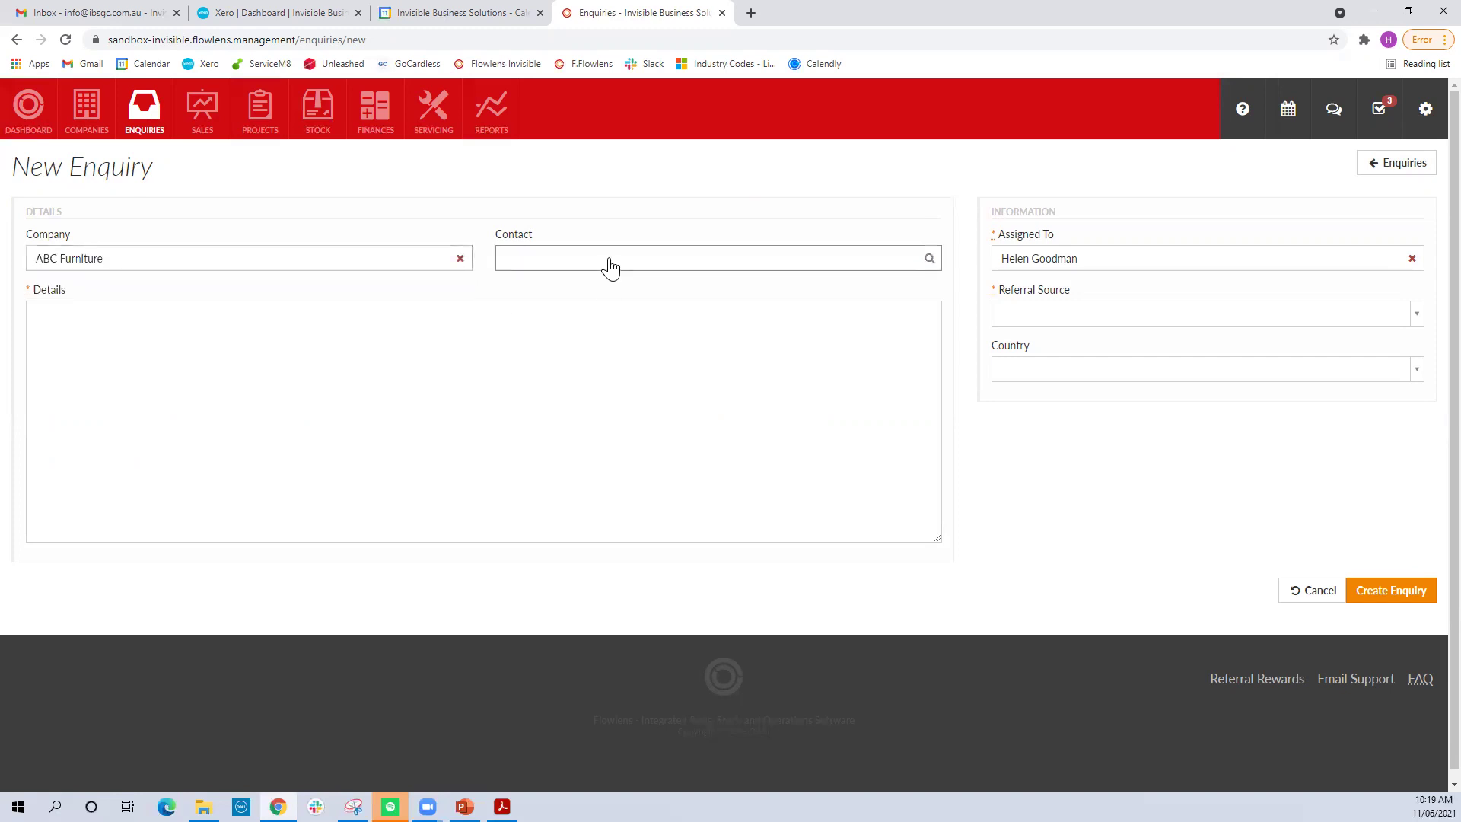
{"action": "type", "text": "jess"}
{"action": "left_click", "coordinate": [595, 292]}
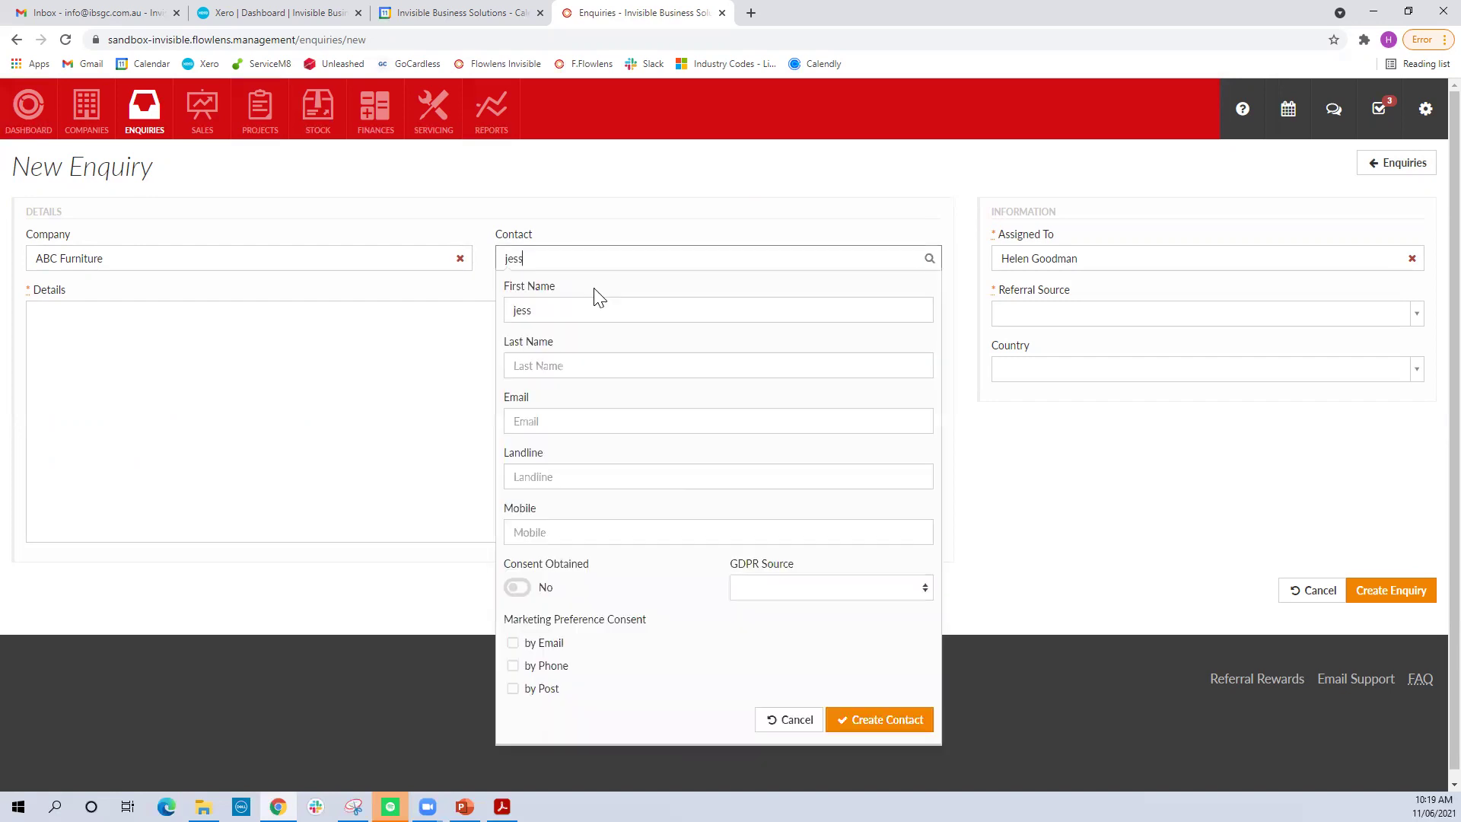
{"action": "left_click", "coordinate": [562, 365]}
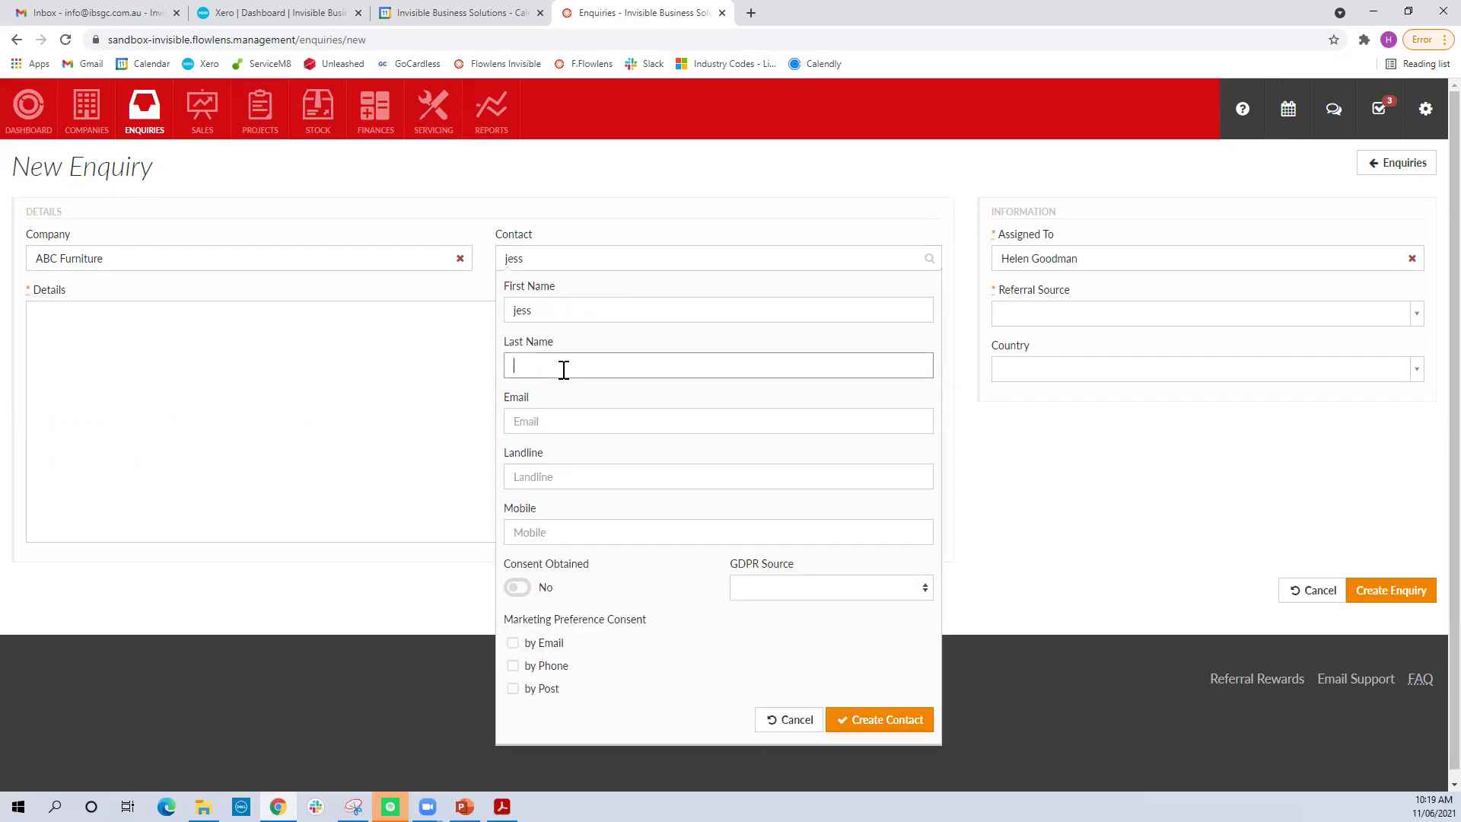
{"action": "type", "text": "ABC"}
{"action": "left_click", "coordinate": [921, 720]}
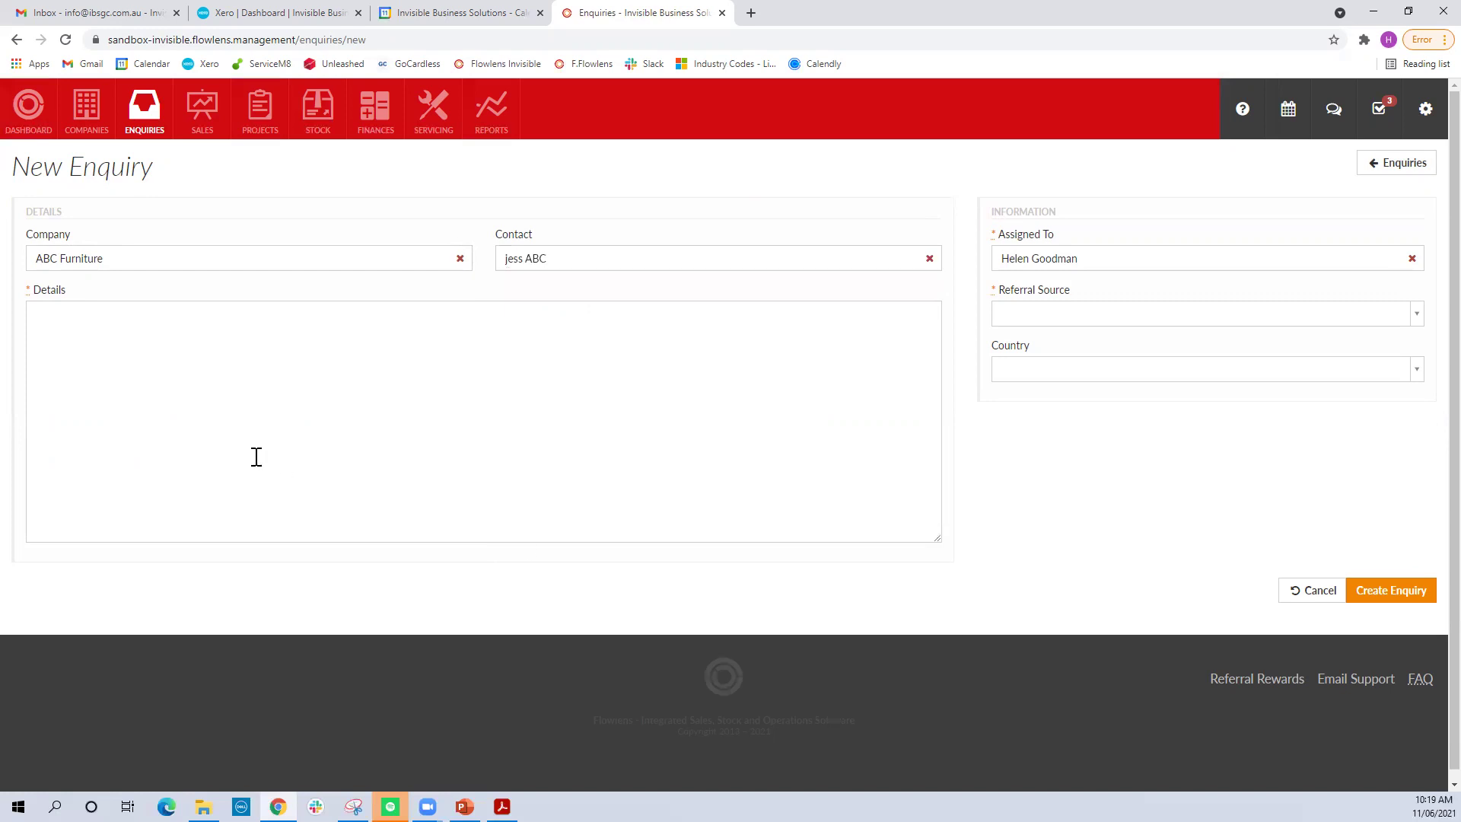
Enter "Called to enquire about our new box of things" as the enquiry details
{"action": "left_click", "coordinate": [209, 359]}
{"action": "type", "text": "Called to enquire about our new boxof things"}
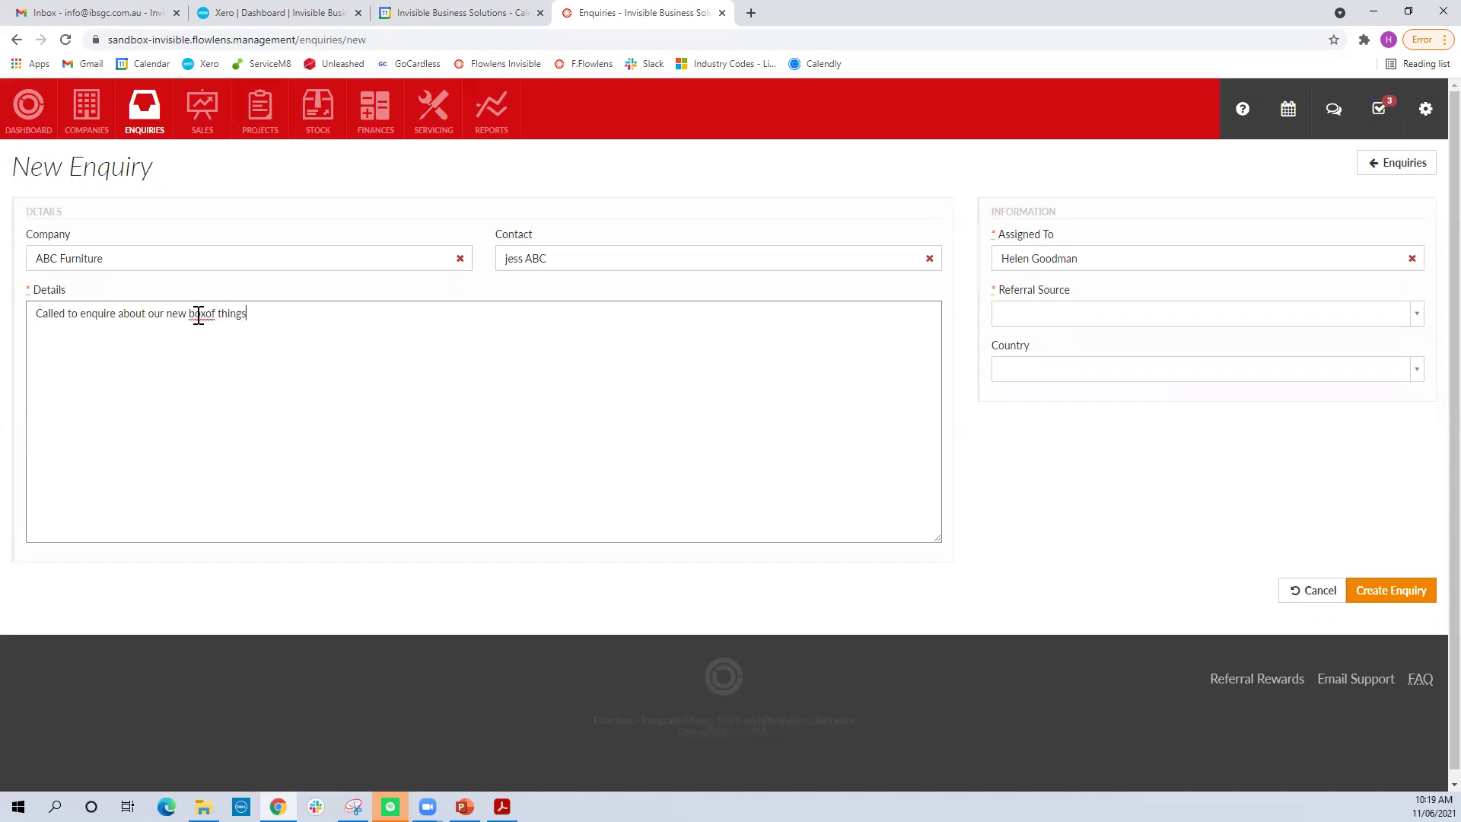
{"action": "left_click", "coordinate": [203, 314]}
Set the referral source to Email and the country to Australia, and create the enquiry
{"action": "left_click", "coordinate": [1111, 314]}
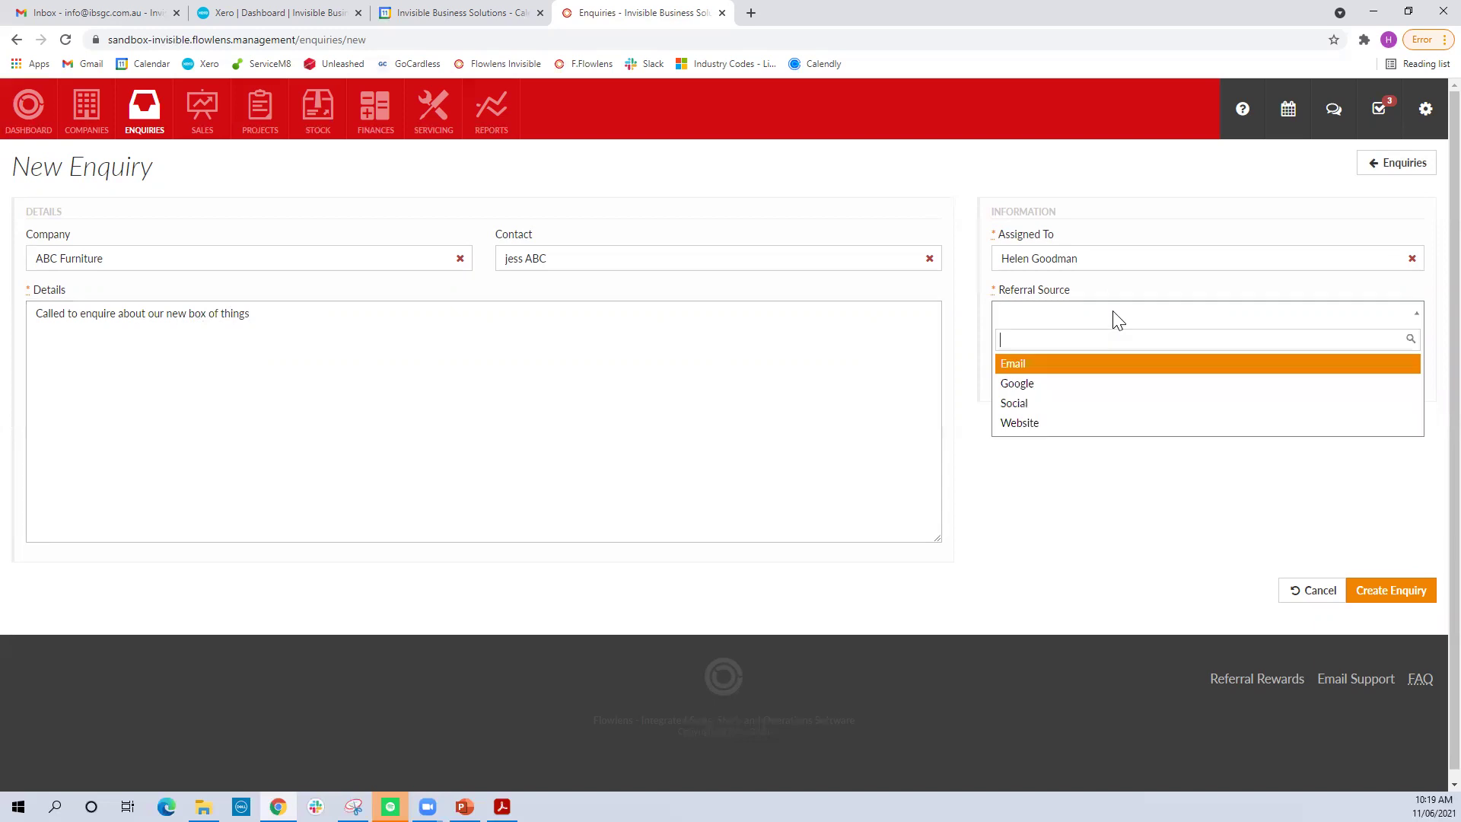
{"action": "left_click", "coordinate": [1083, 373]}
{"action": "left_click", "coordinate": [1094, 369]}
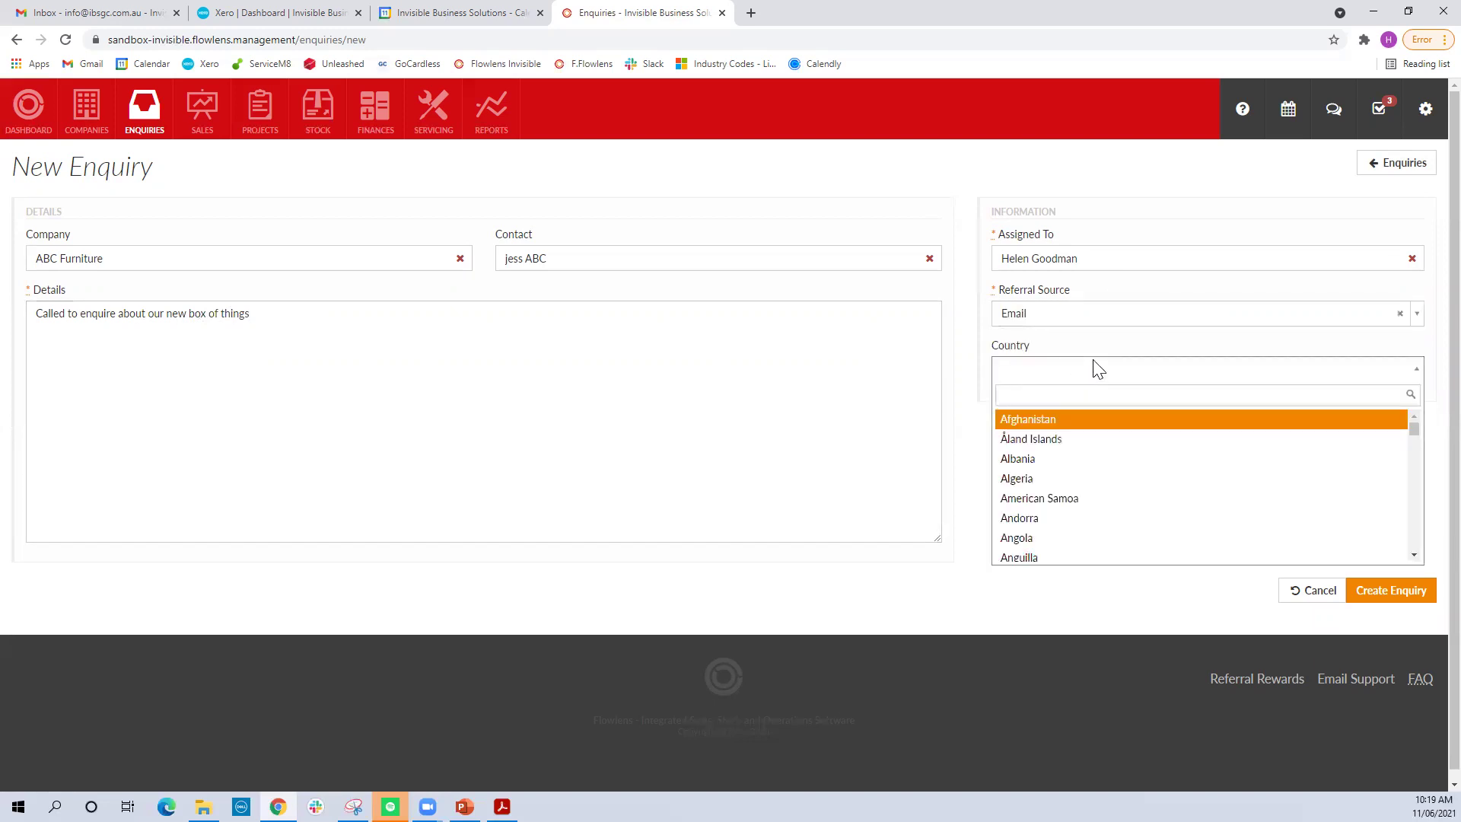
{"action": "type", "text": "austra"}
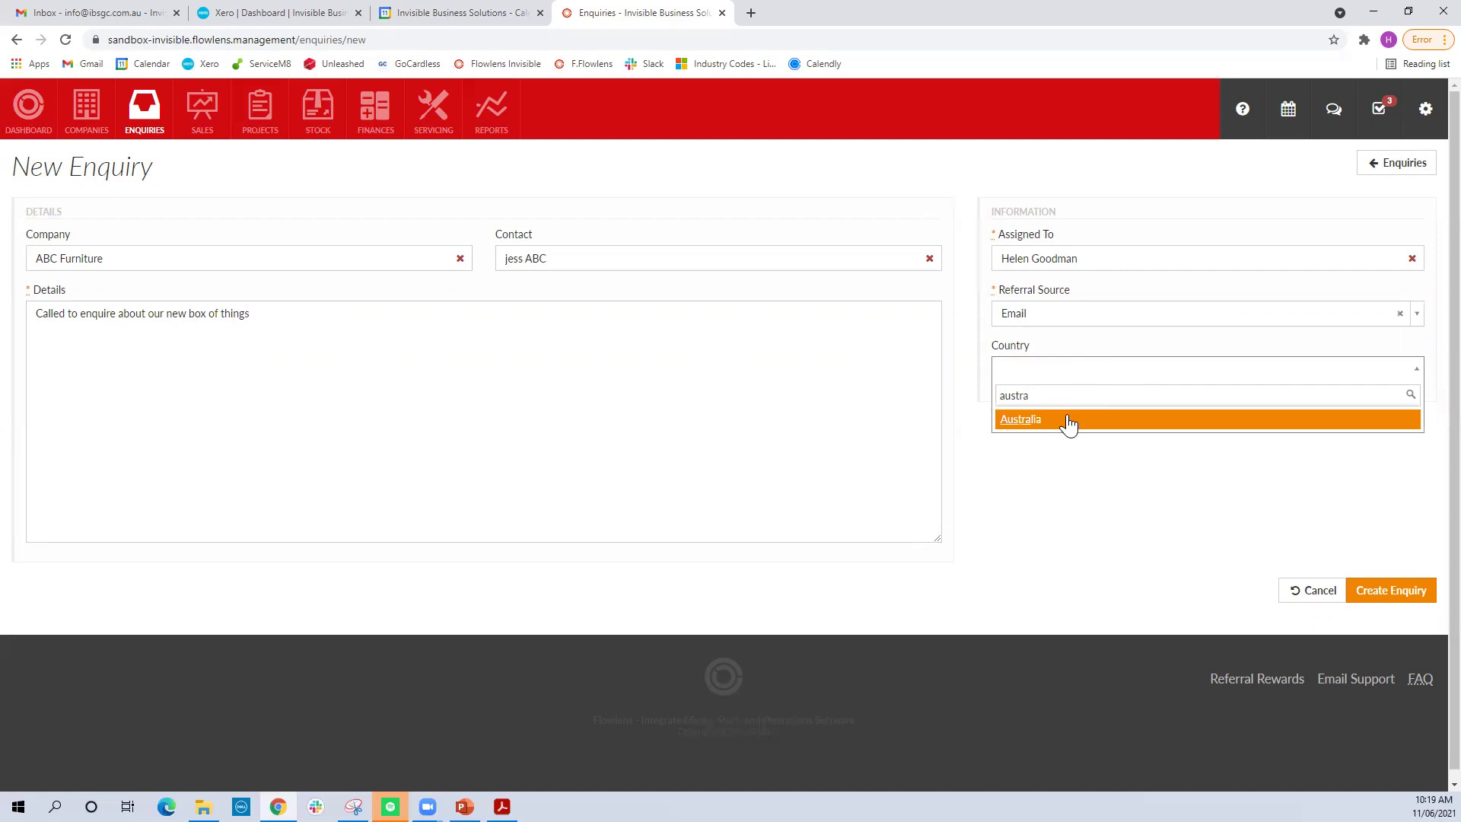
{"action": "left_click", "coordinate": [1068, 419]}
{"action": "left_click", "coordinate": [1392, 588]}
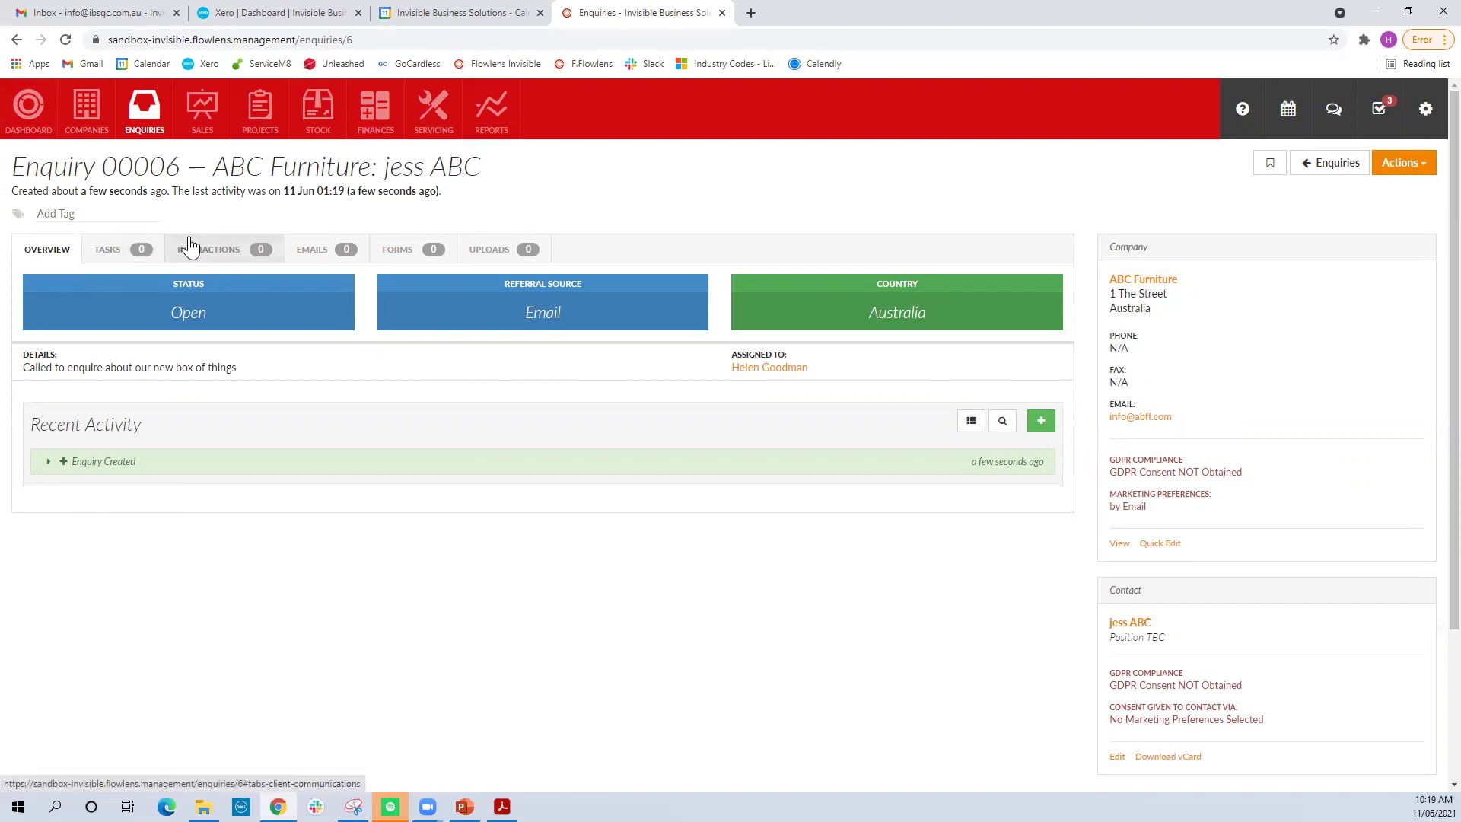
Review the emails, forms and uploads sections of the new enquiry
{"action": "left_click", "coordinate": [314, 249]}
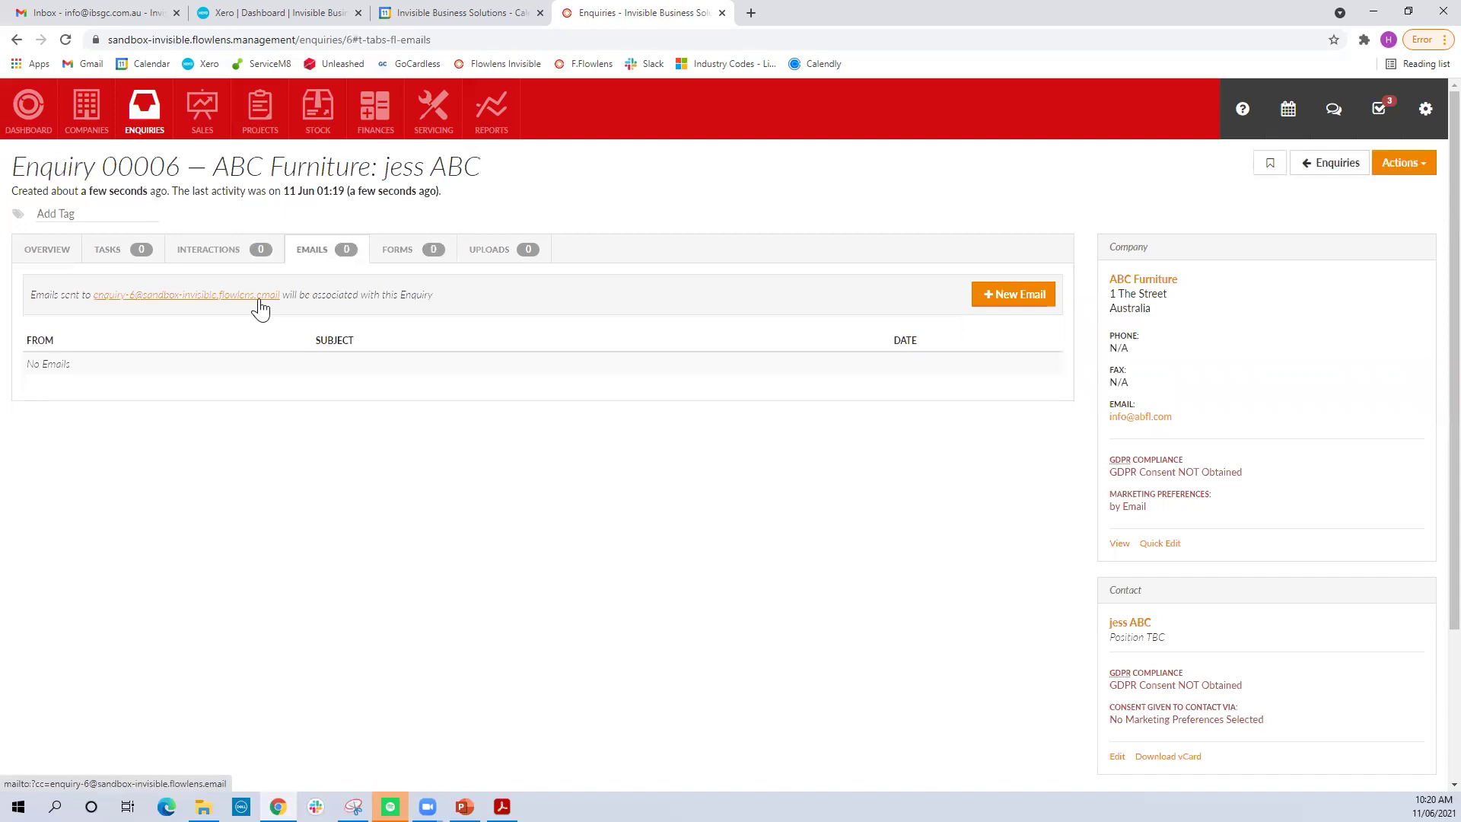
{"action": "left_click", "coordinate": [406, 255]}
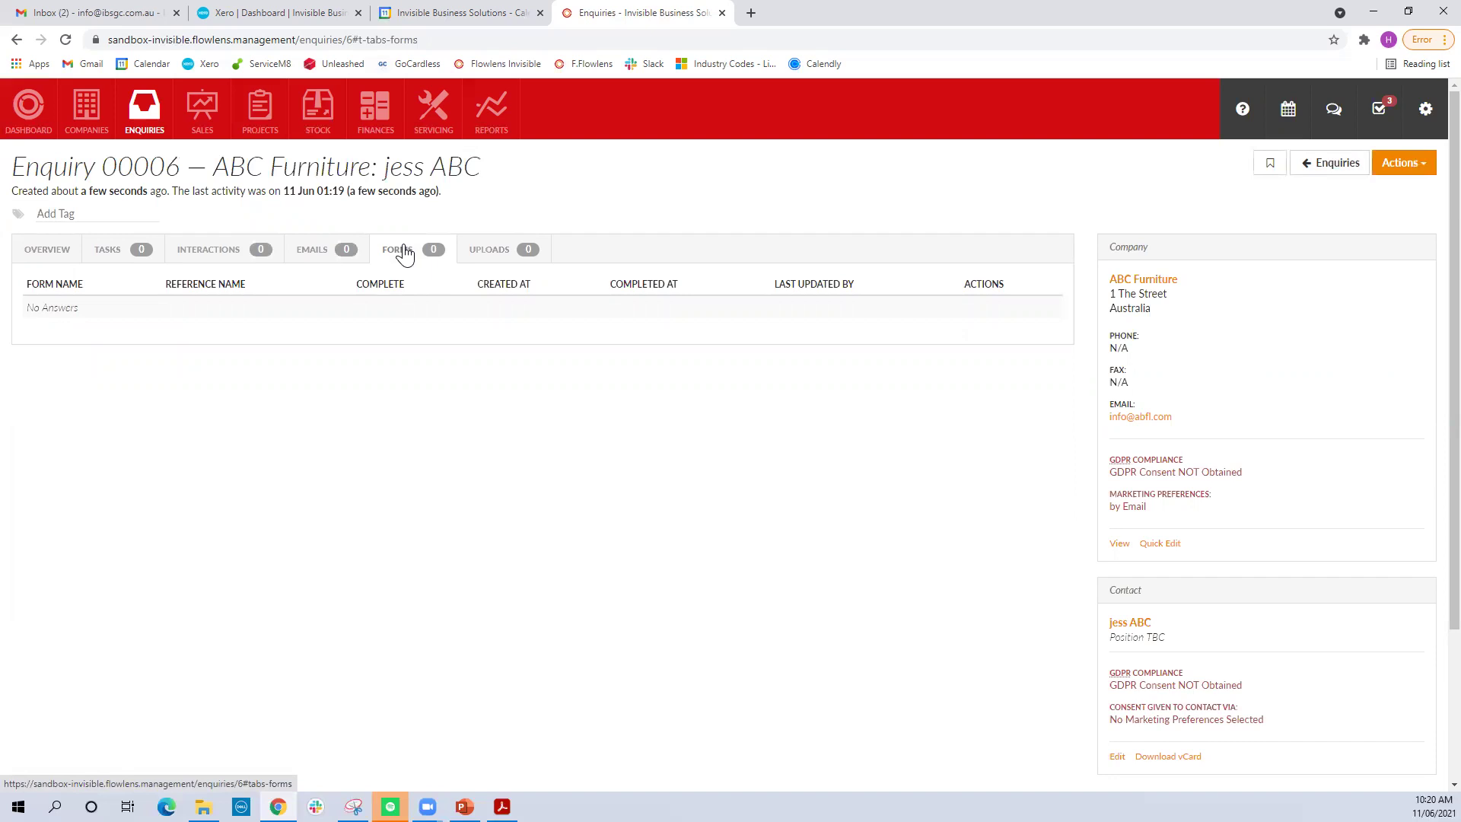
{"action": "left_click", "coordinate": [490, 251]}
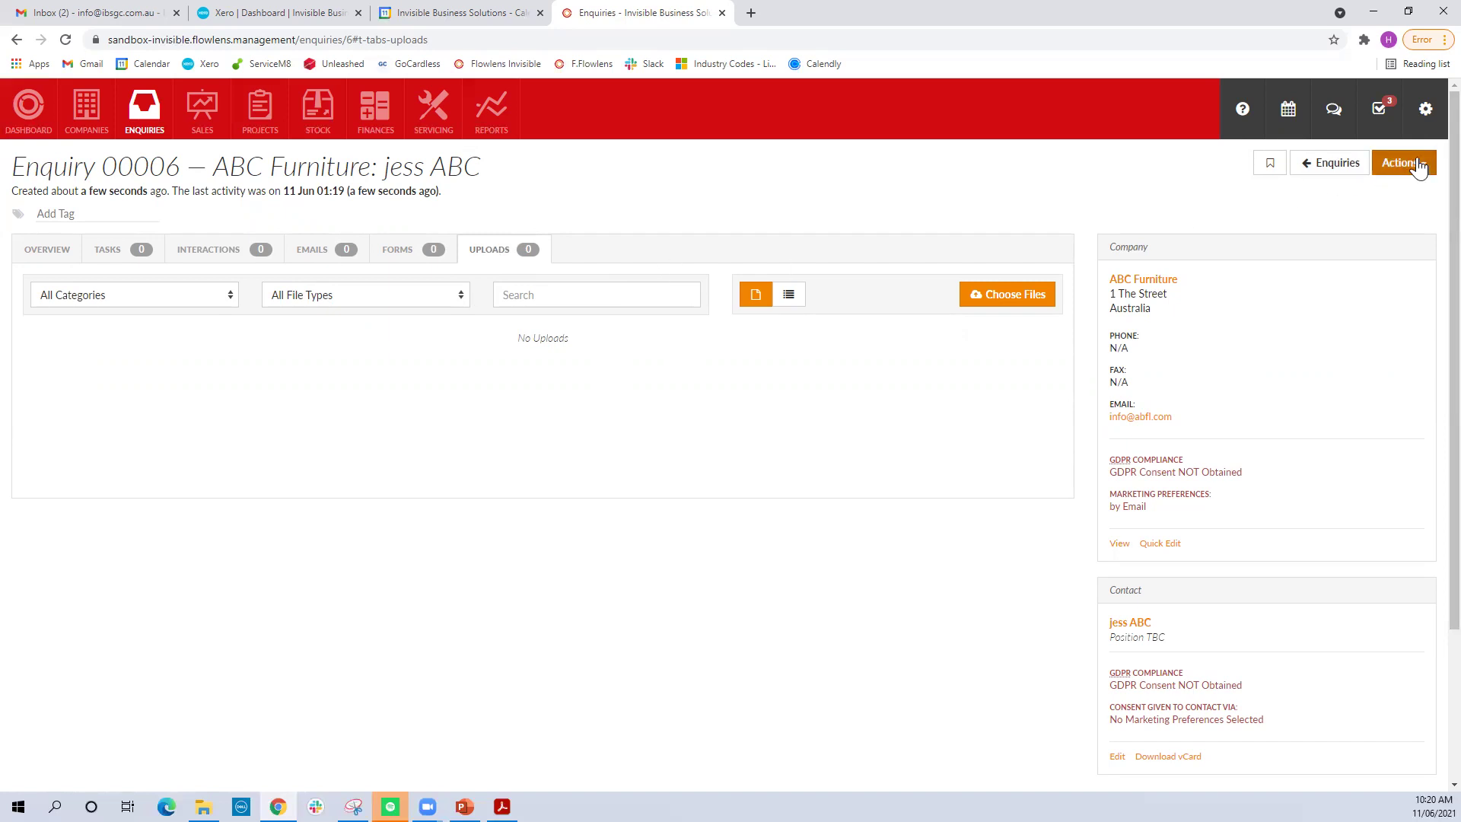
Bookmark the enquiry and convert it to a sales lead, confirming the conversion
{"action": "left_click", "coordinate": [1269, 169]}
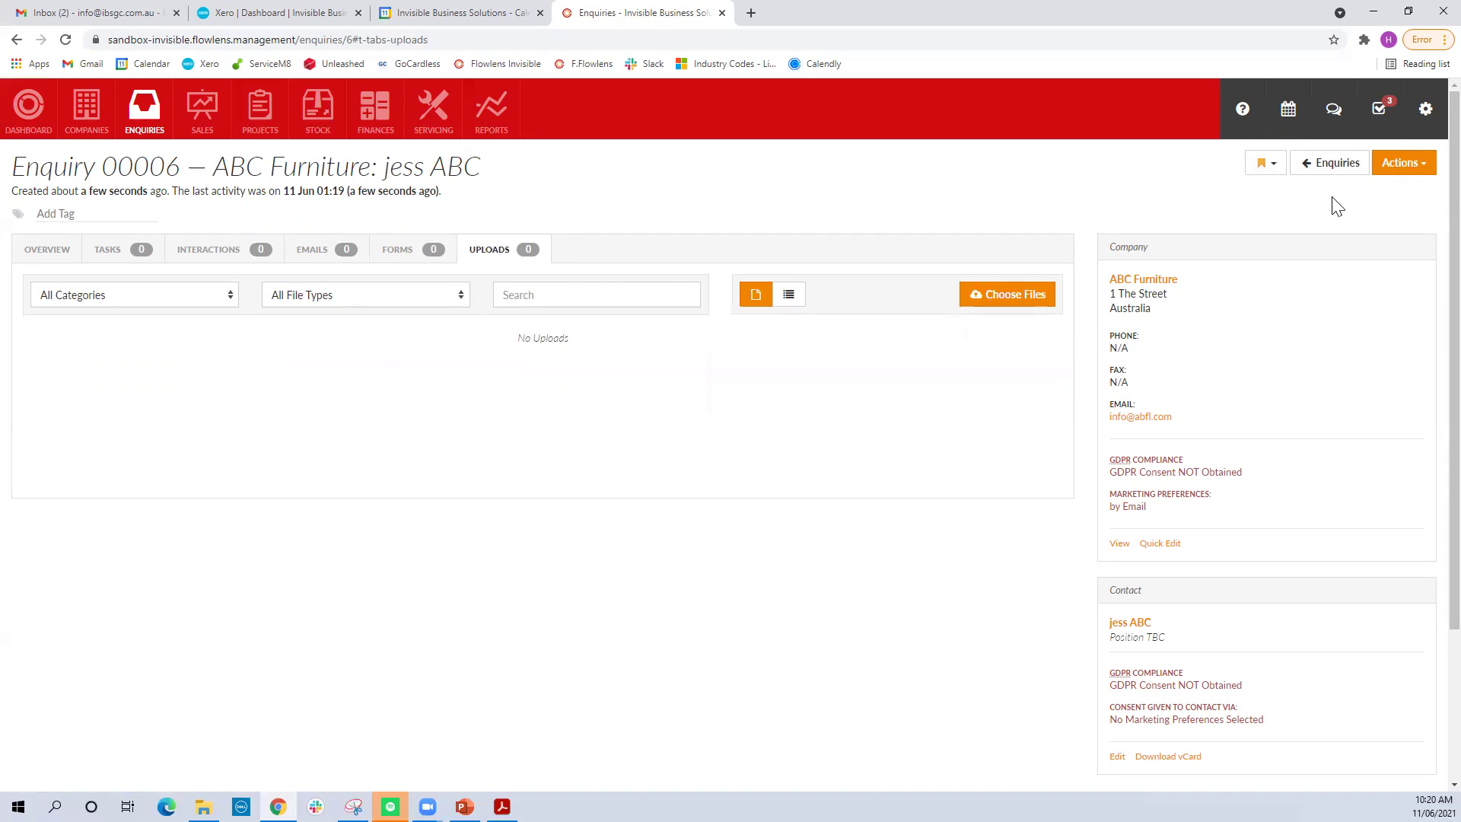
{"action": "left_click", "coordinate": [1418, 168]}
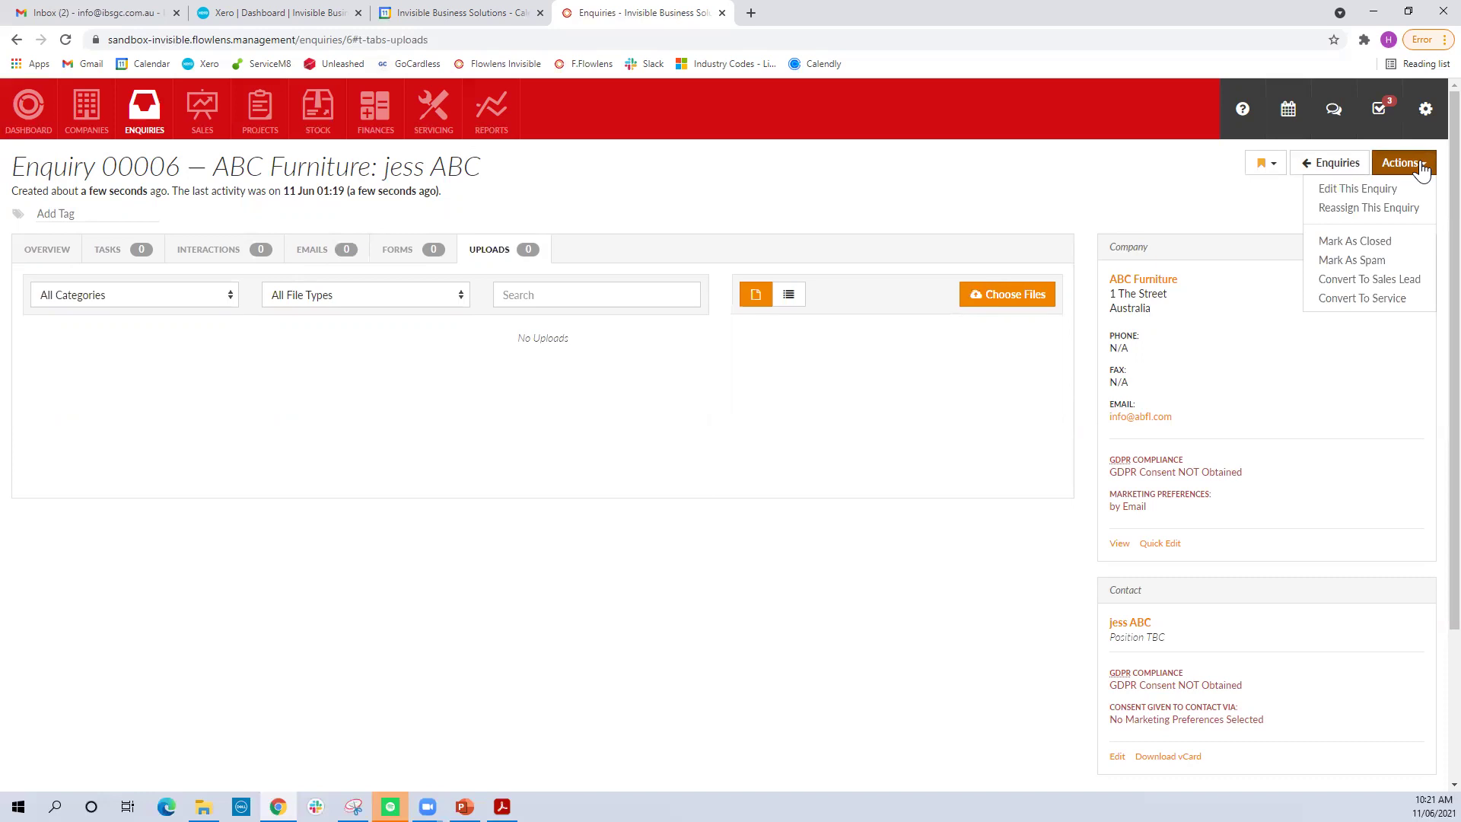
{"action": "left_click", "coordinate": [1404, 293]}
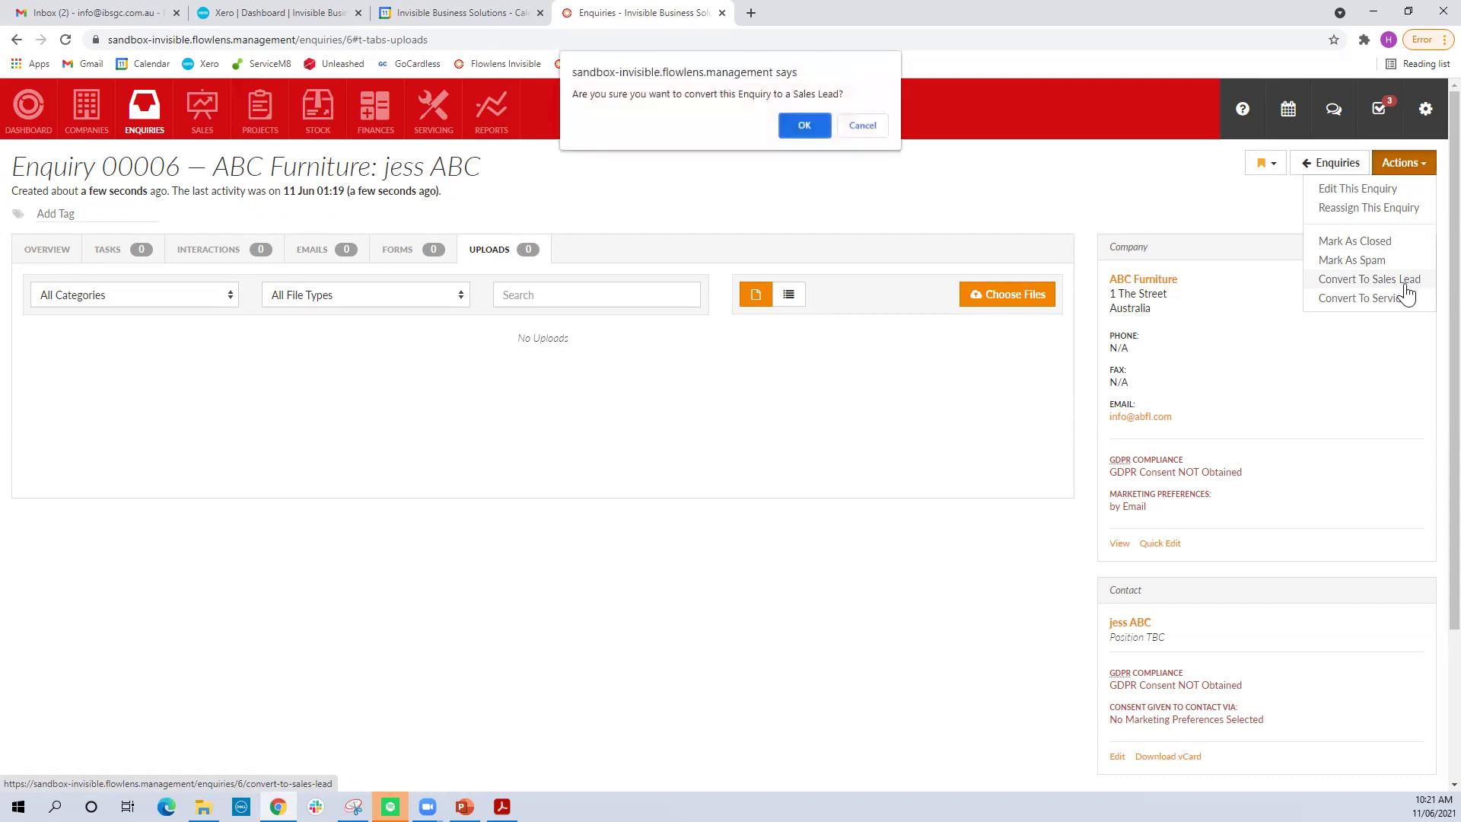
{"action": "left_click", "coordinate": [785, 119]}
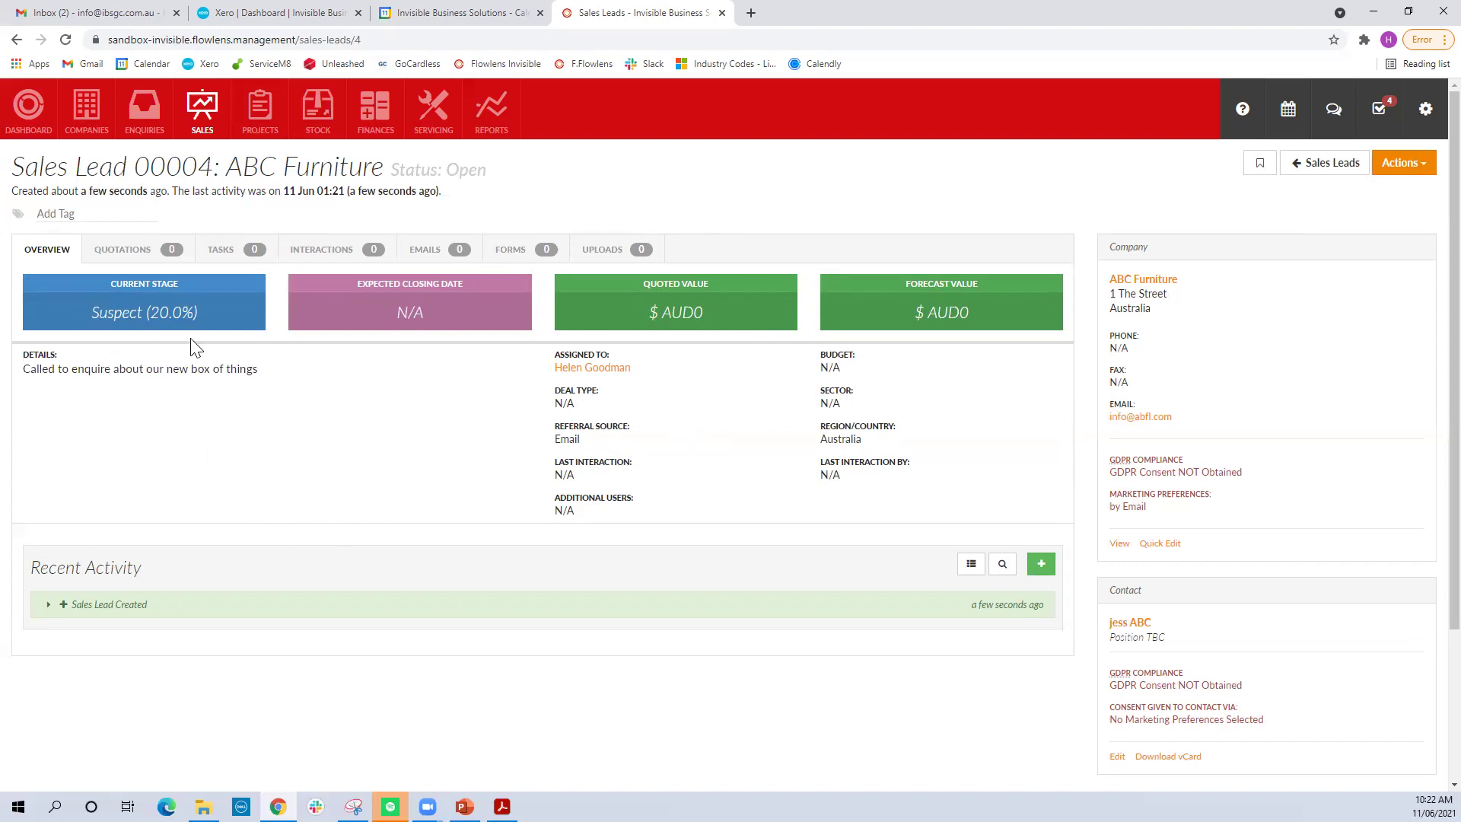
Review the quotations, tasks and emails sections of the ABC Furniture sales lead
{"action": "left_click", "coordinate": [128, 250]}
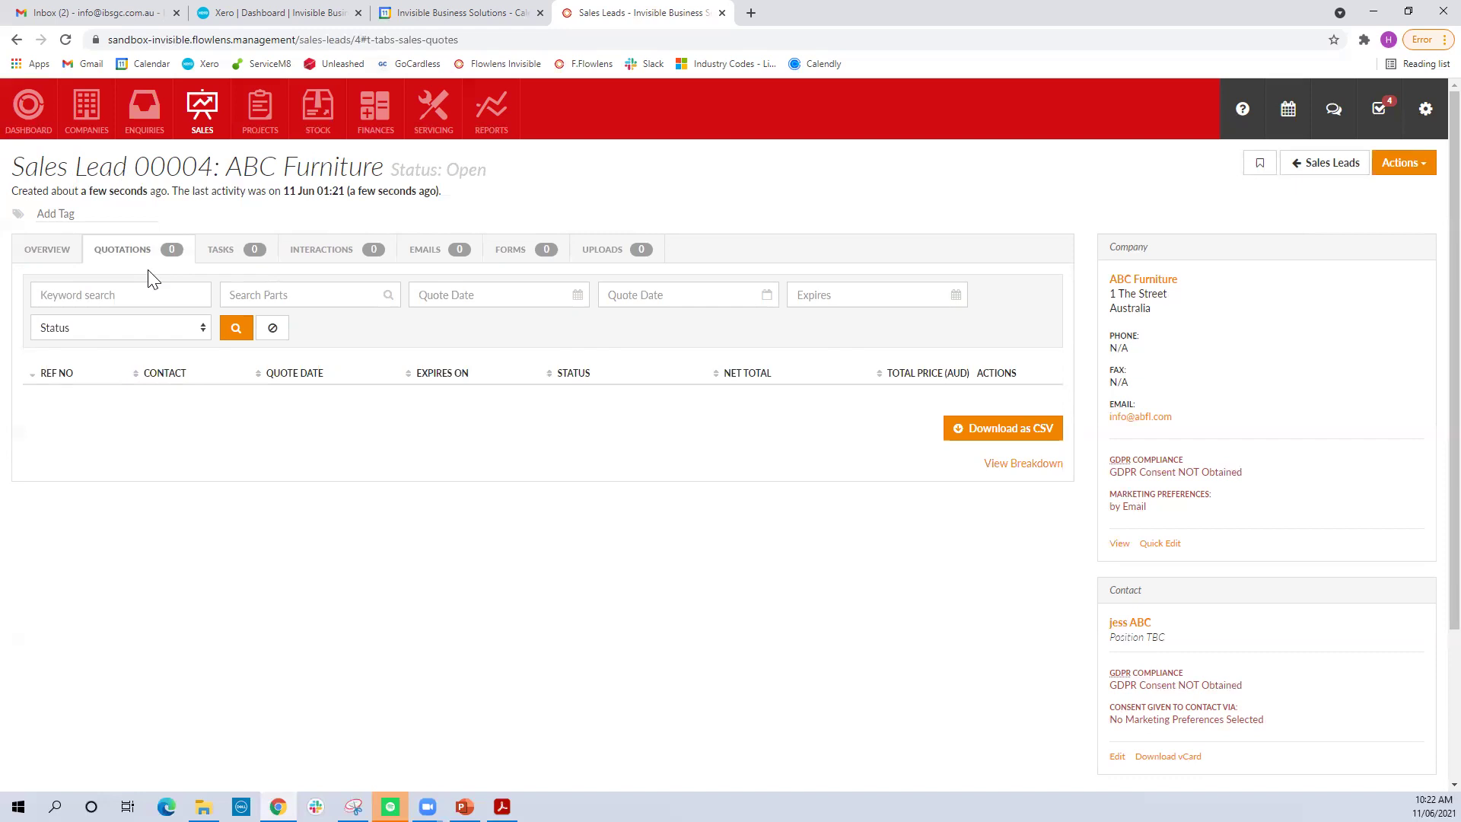
{"action": "left_click", "coordinate": [234, 258]}
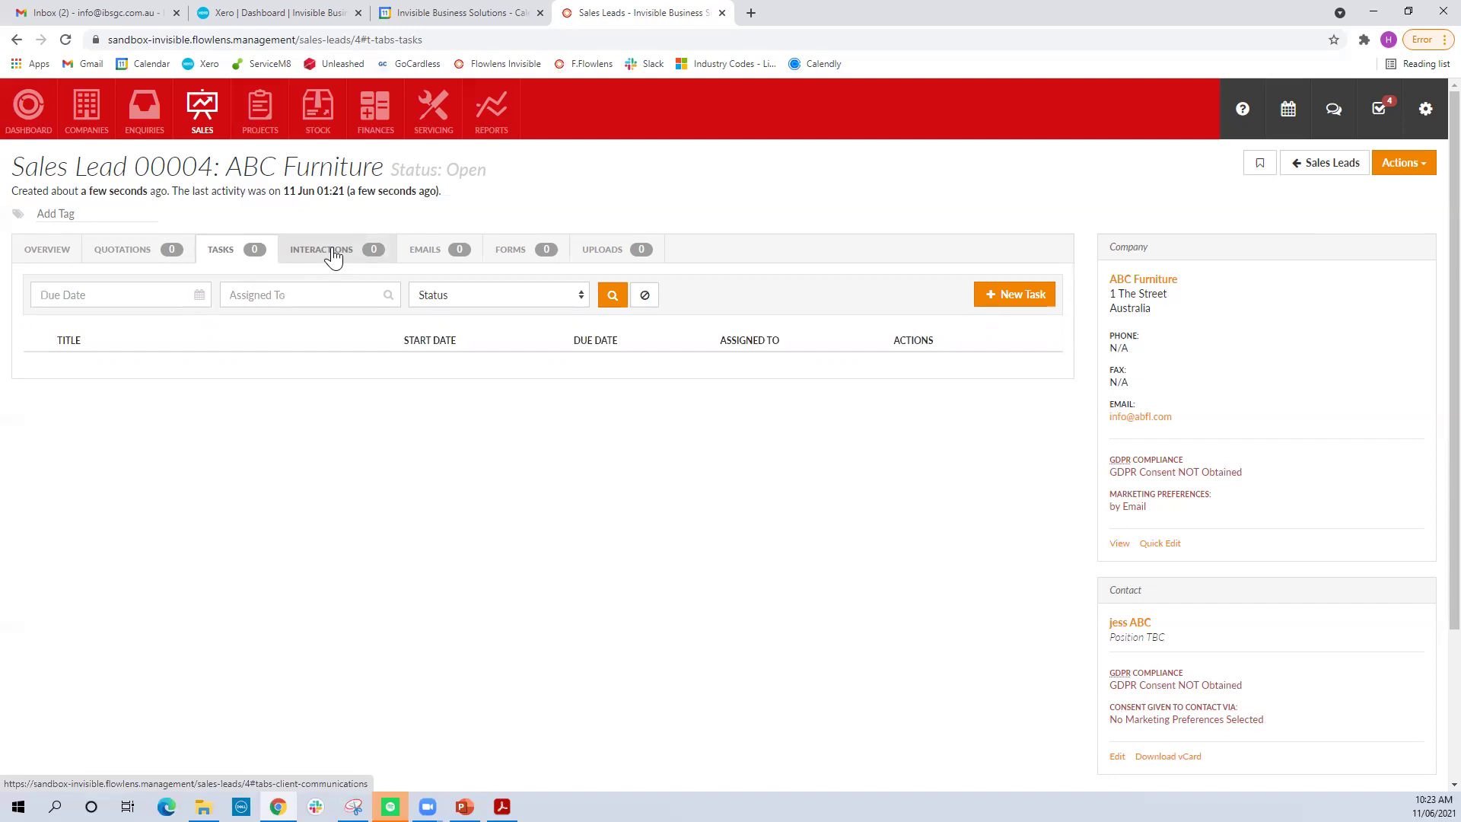
{"action": "left_click", "coordinate": [439, 256]}
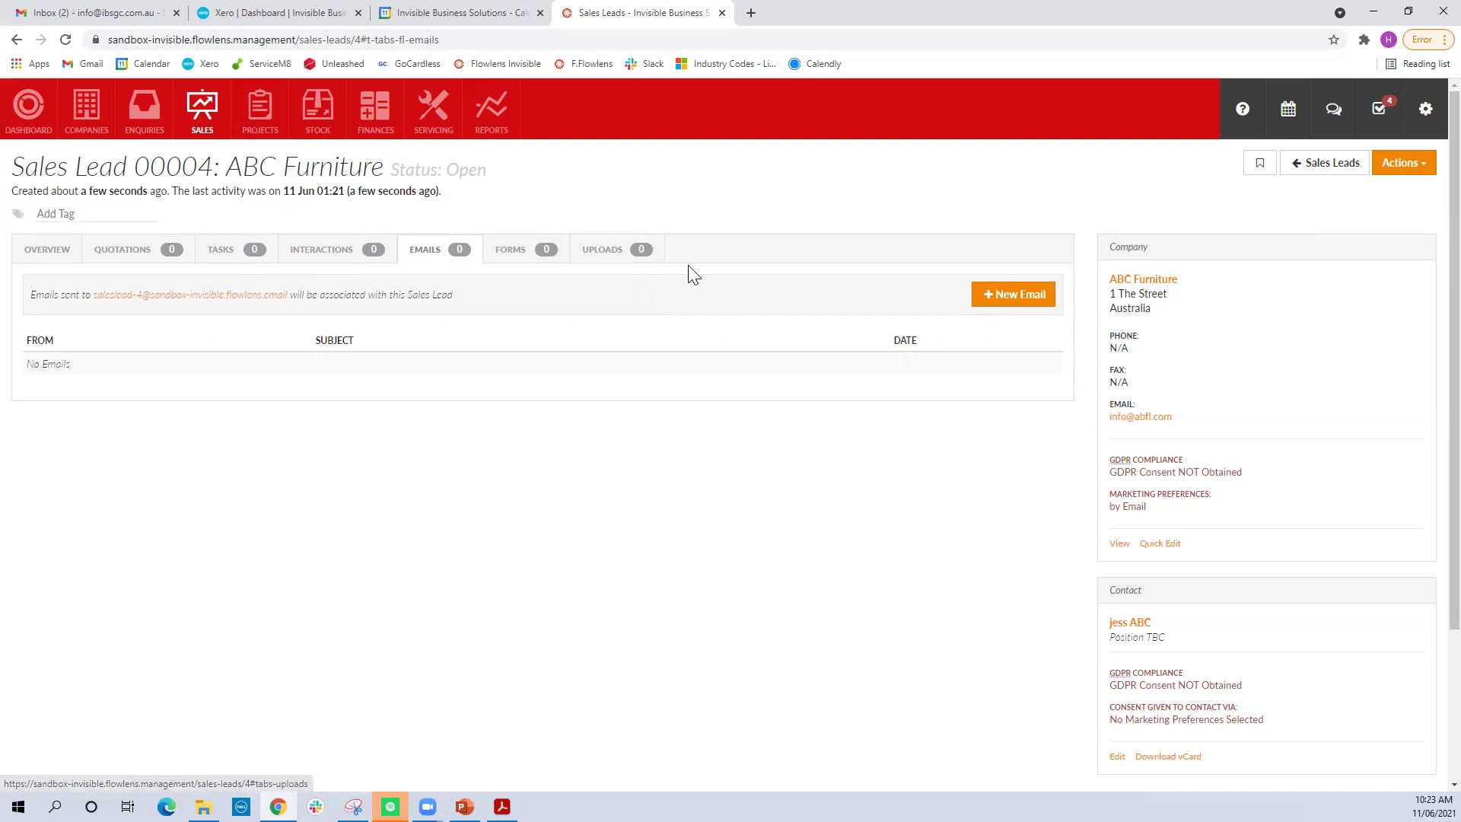
Create a sales quotation named "Box of things" from the ABC Furniture lead, with AUD as the currency
{"action": "left_click", "coordinate": [1407, 169]}
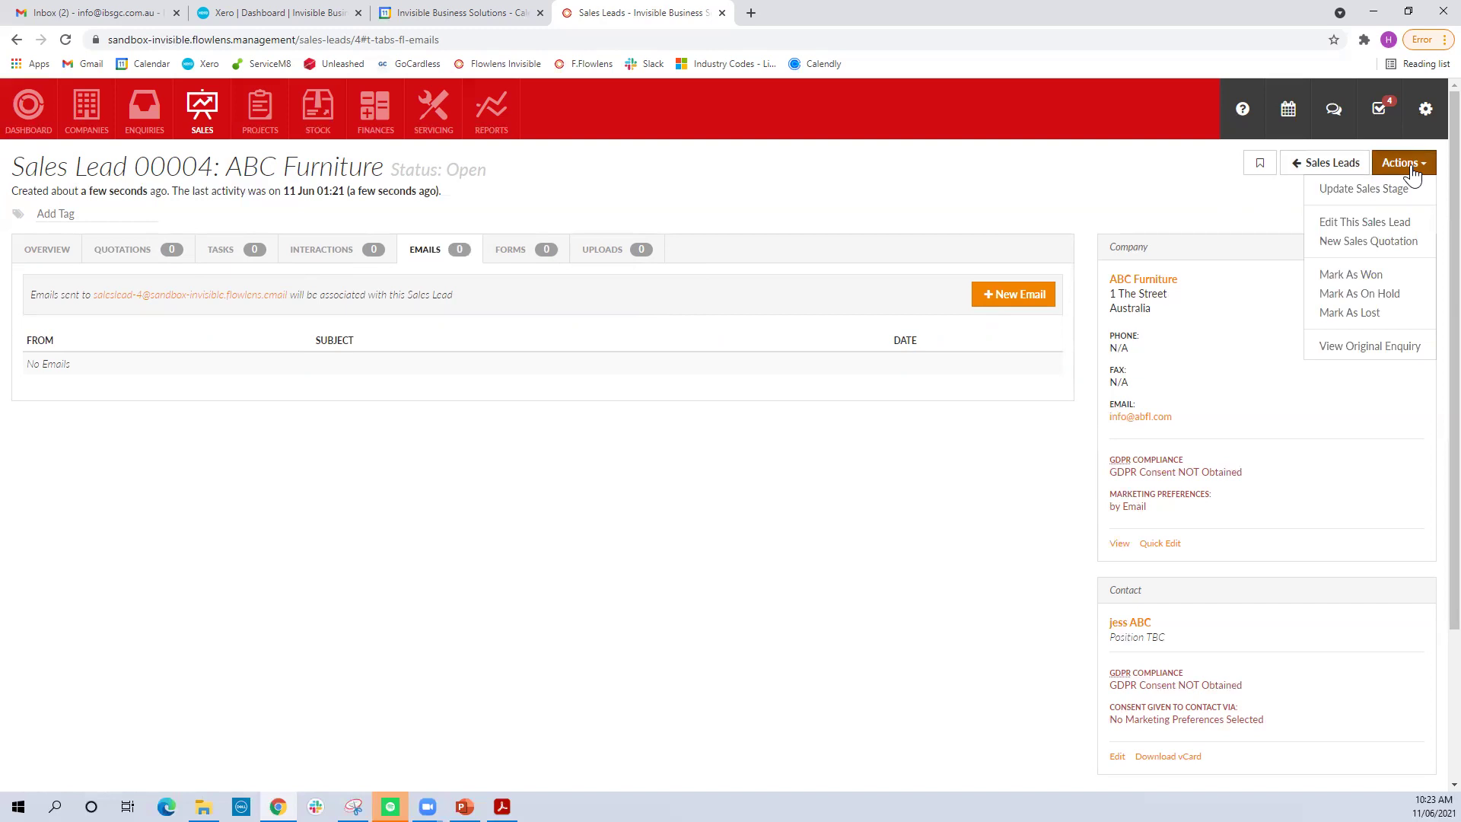
{"action": "left_click", "coordinate": [1388, 242]}
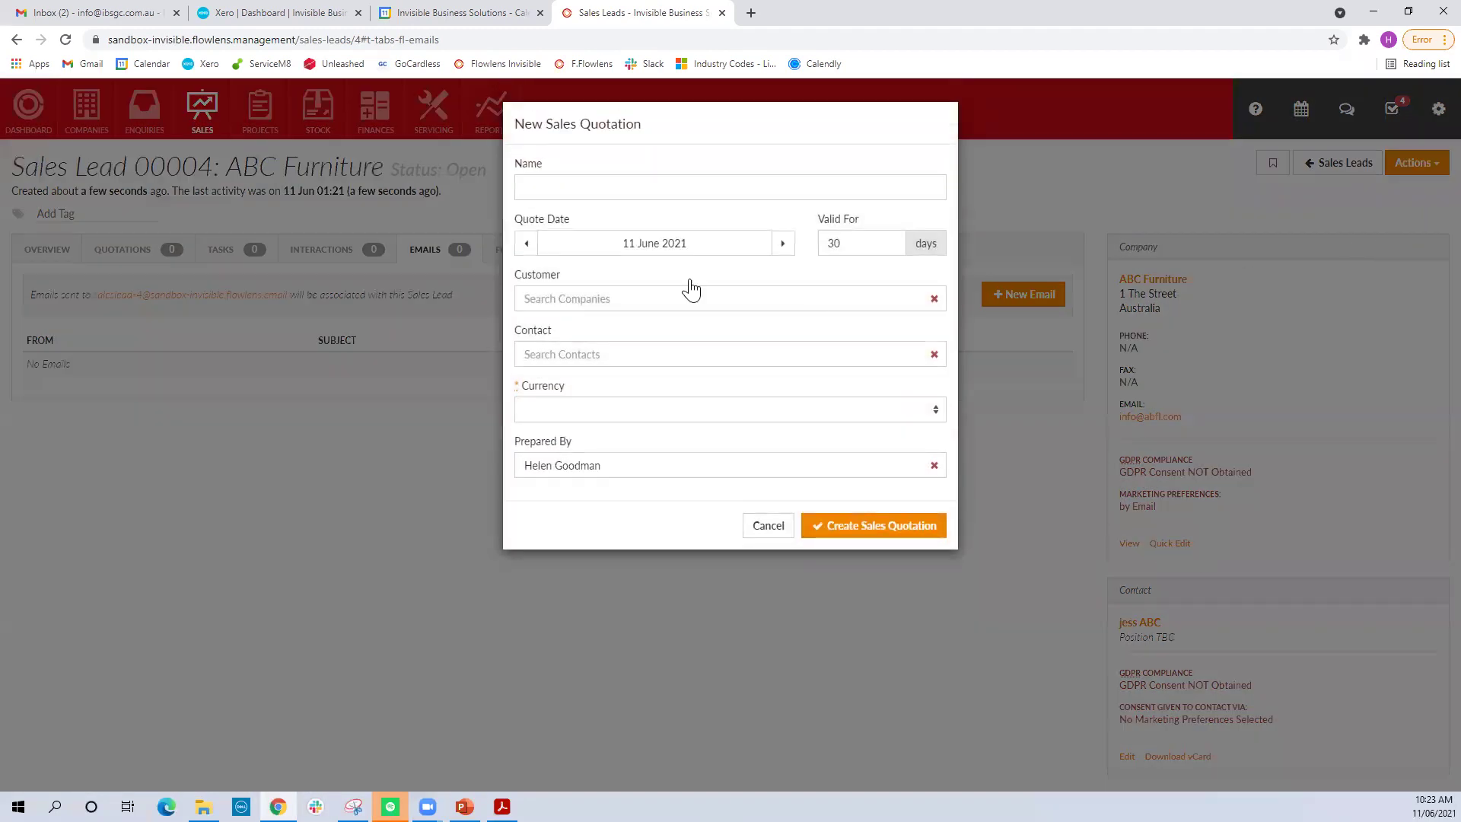
{"action": "left_click", "coordinate": [600, 183]}
{"action": "type", "text": "Box of things"}
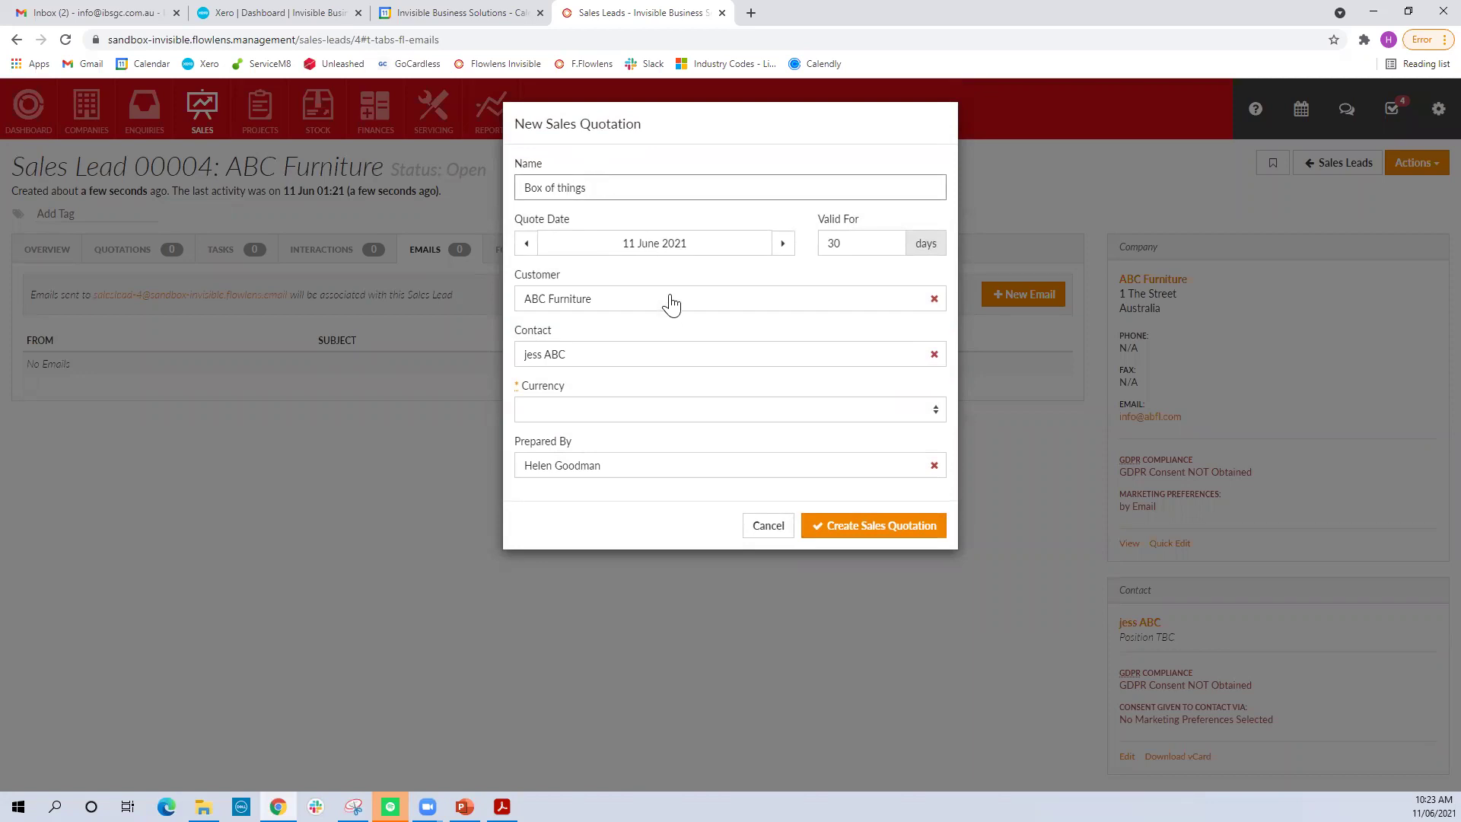
{"action": "left_click", "coordinate": [698, 417]}
{"action": "left_click", "coordinate": [671, 477]}
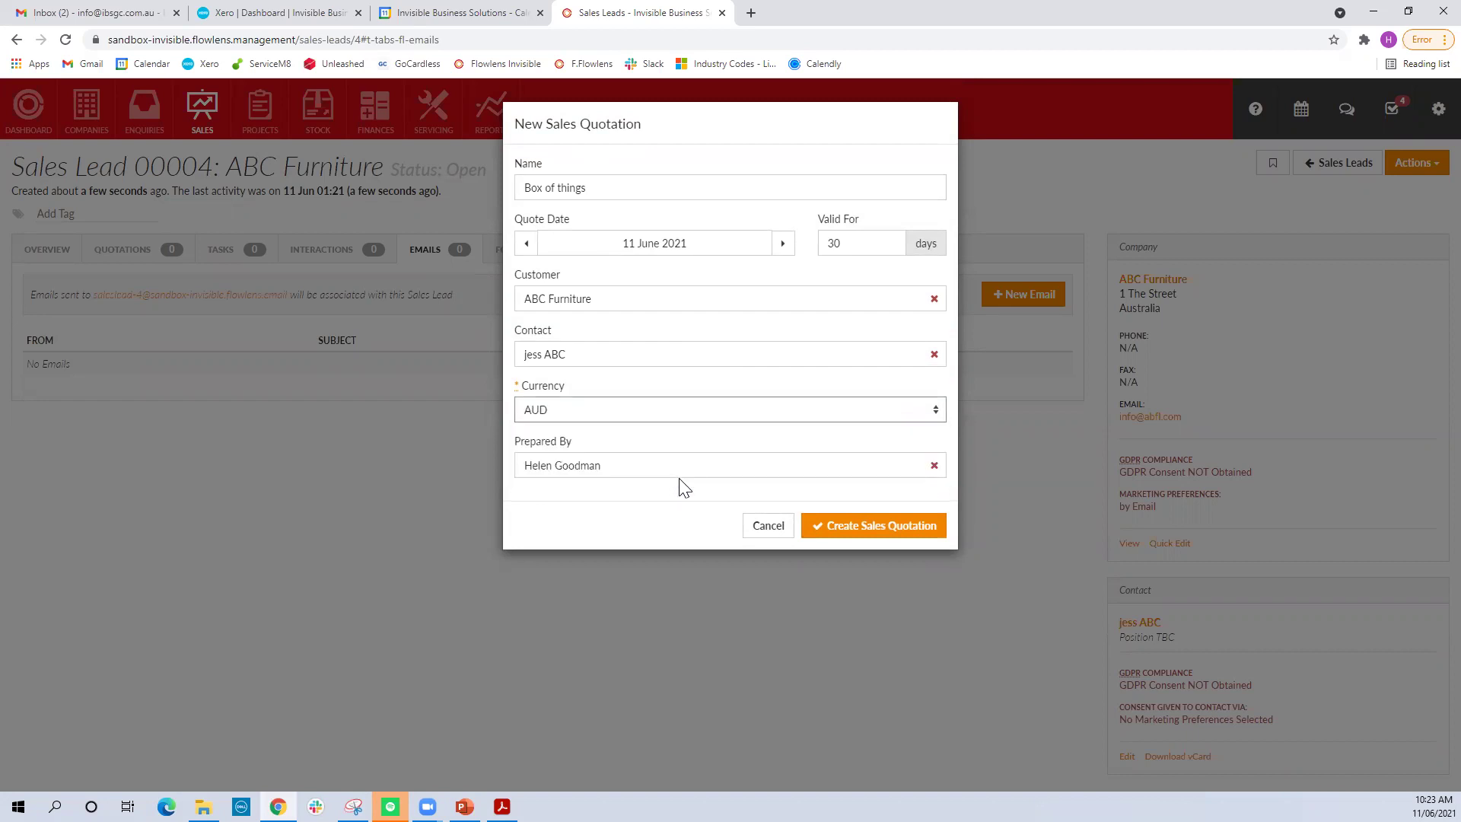
{"action": "left_click", "coordinate": [900, 526]}
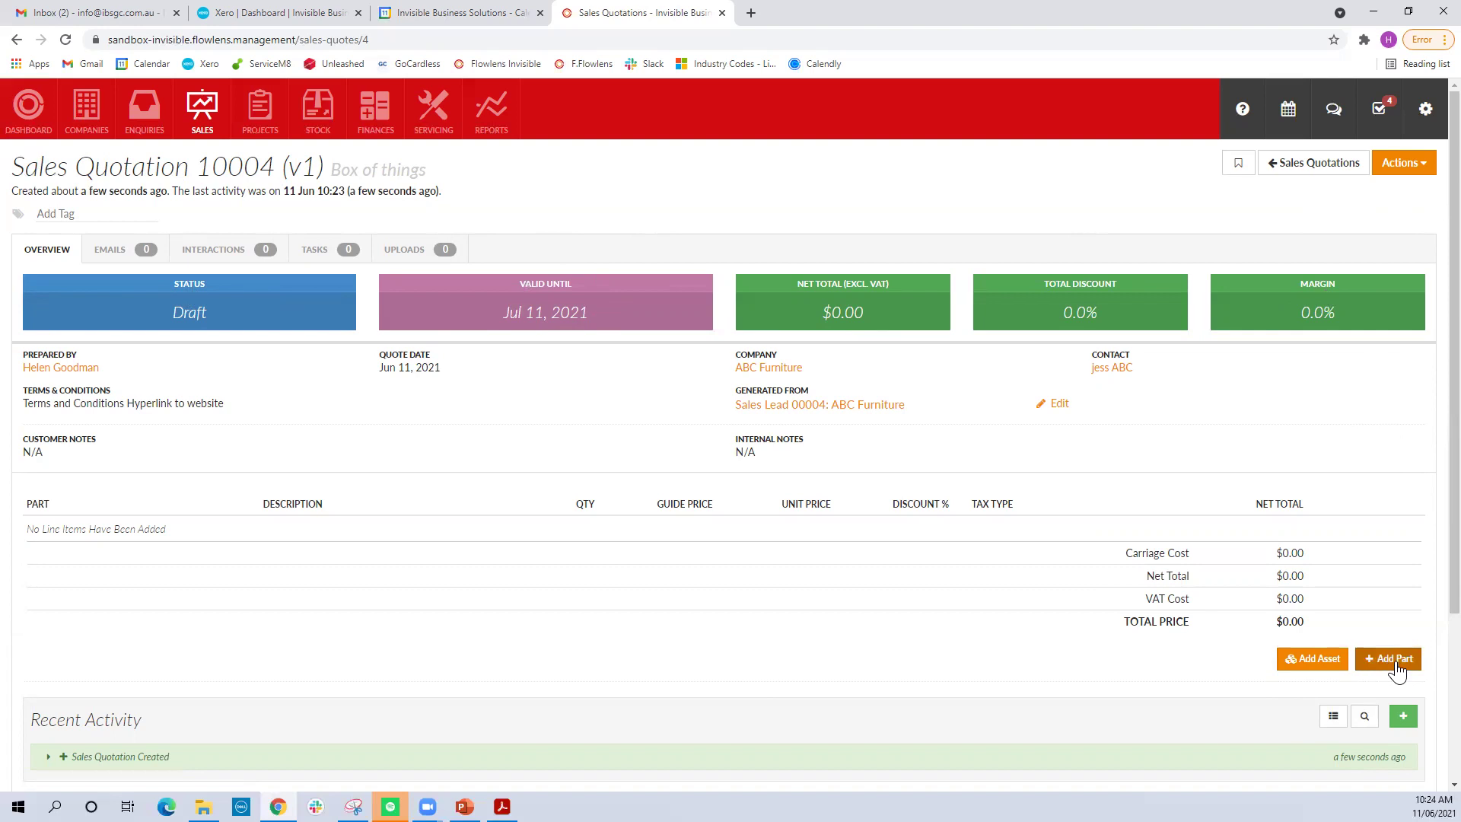
Try to add an asset to the quotation by searching the assets for "a"
{"action": "left_click", "coordinate": [1293, 672]}
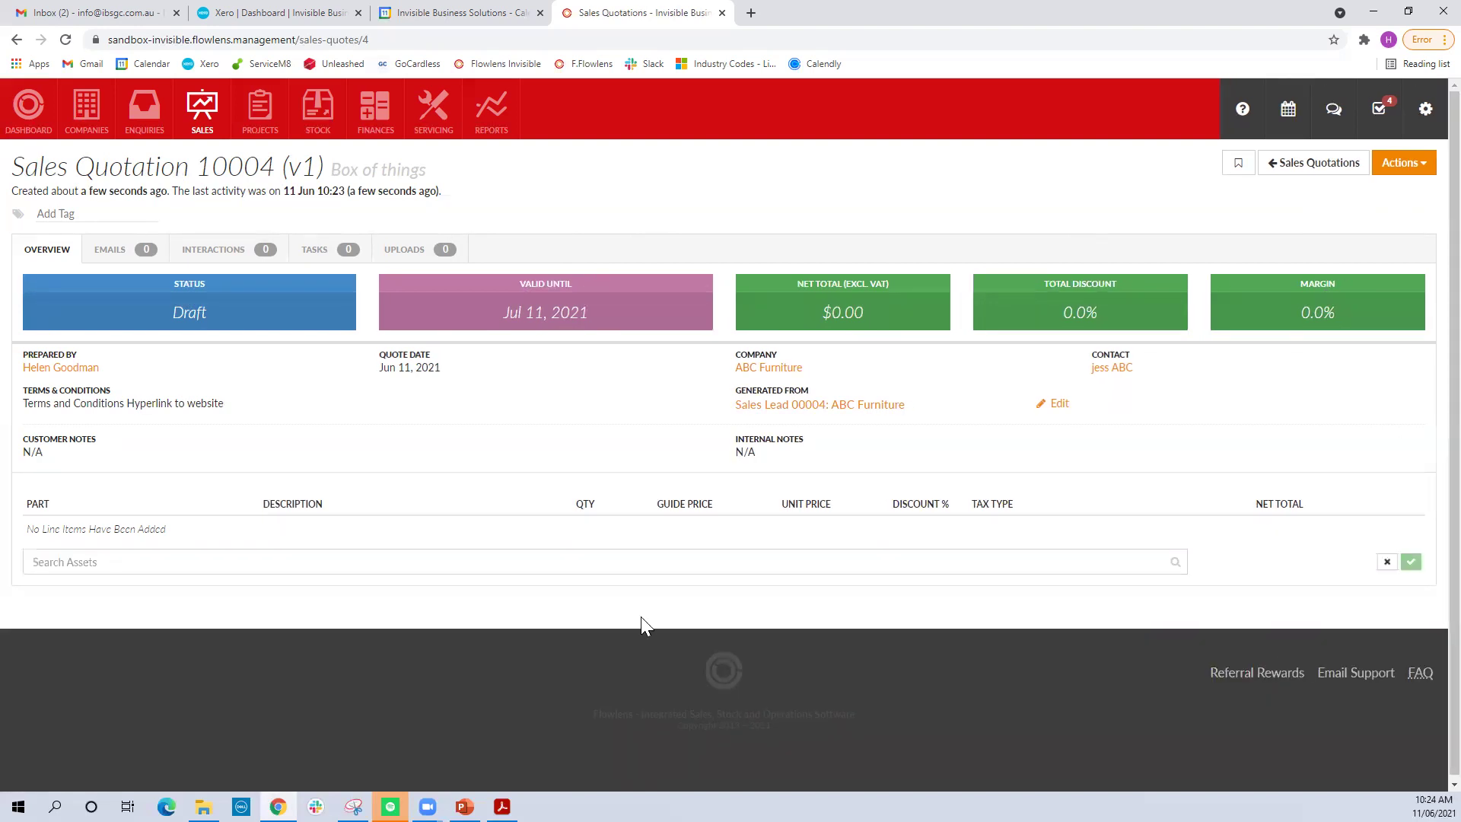
{"action": "left_click", "coordinate": [101, 566]}
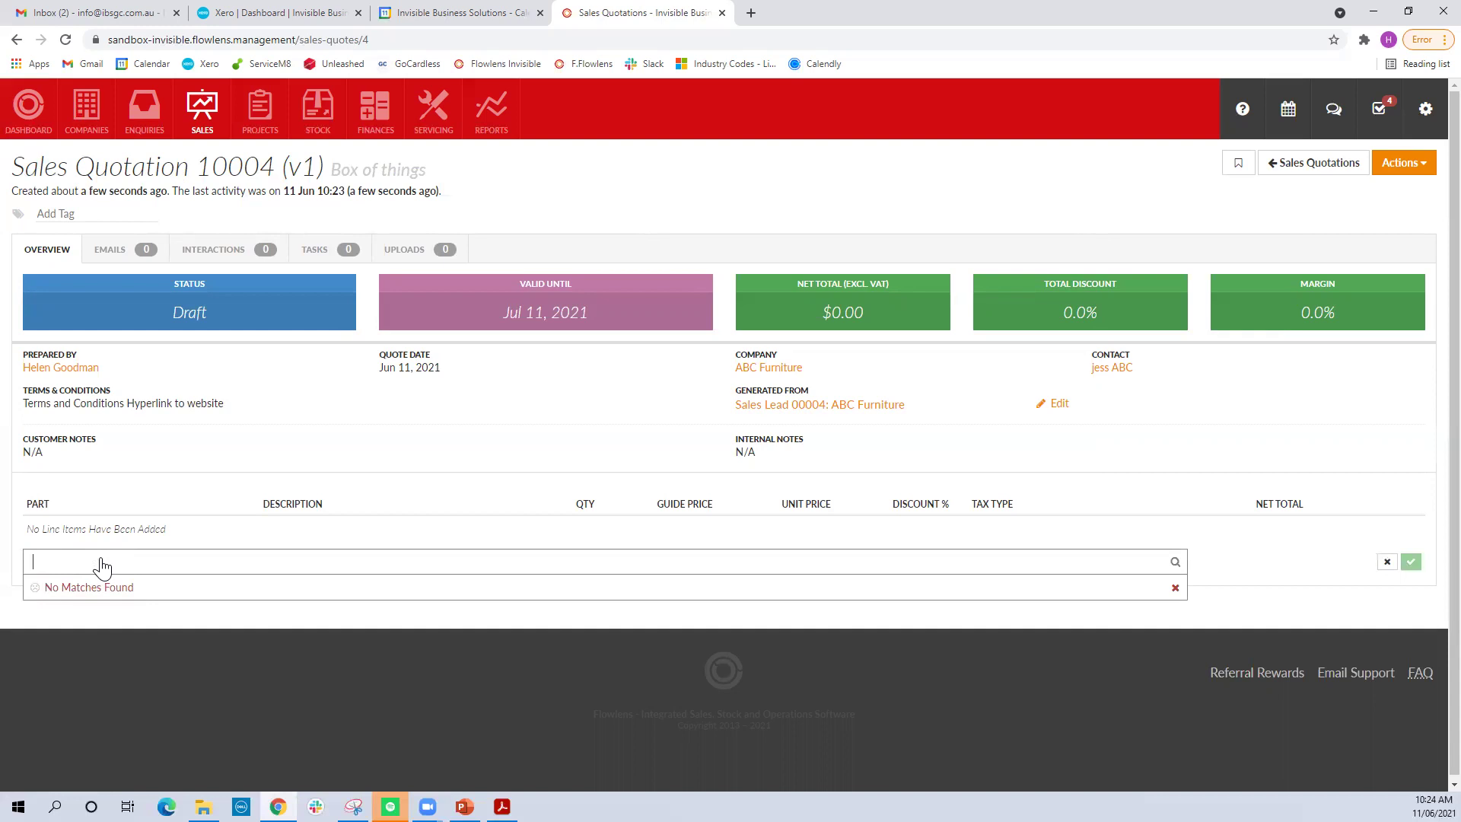
{"action": "type", "text": "a"}
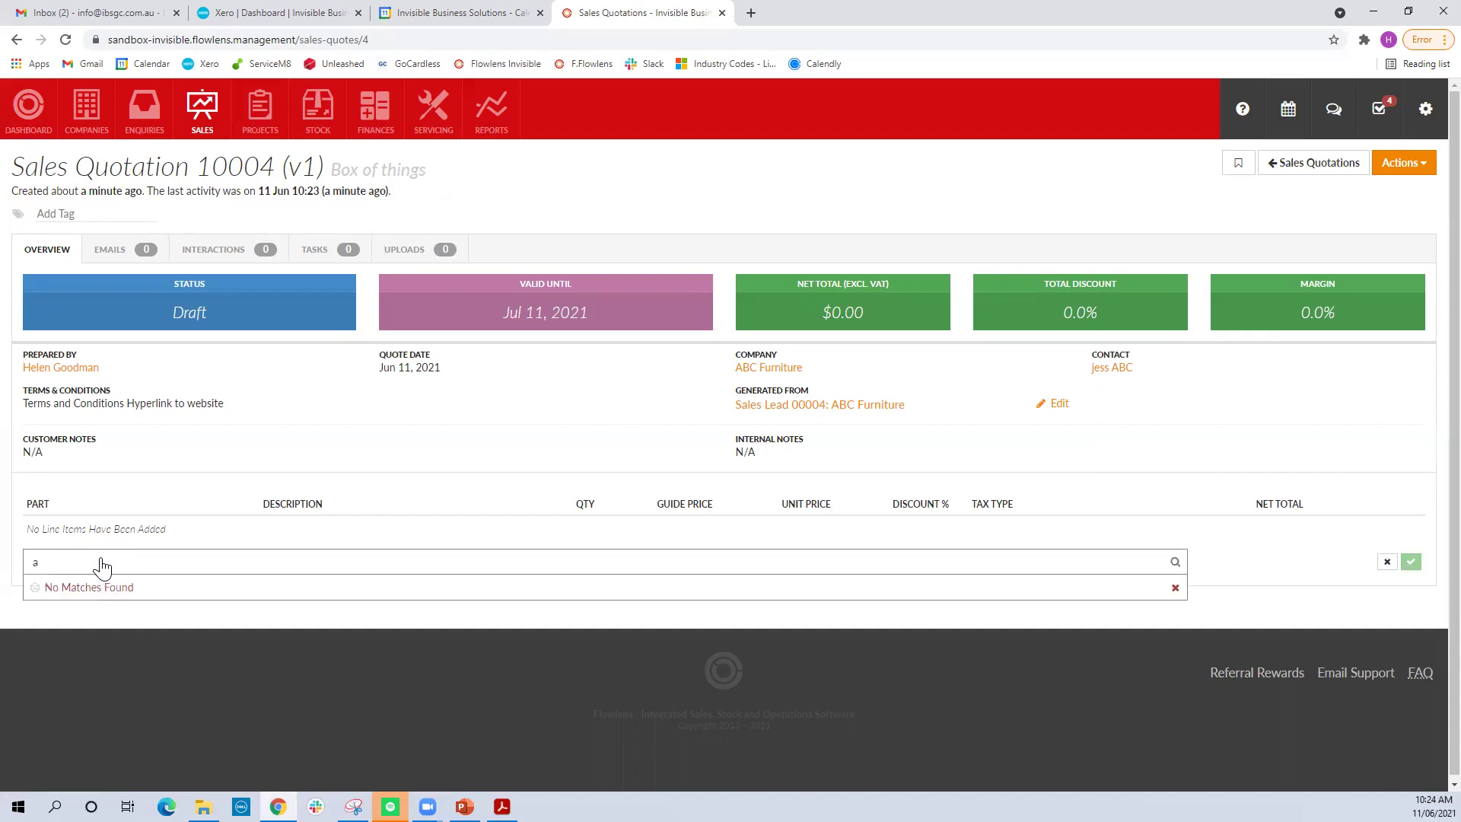
{"action": "left_click", "coordinate": [97, 590]}
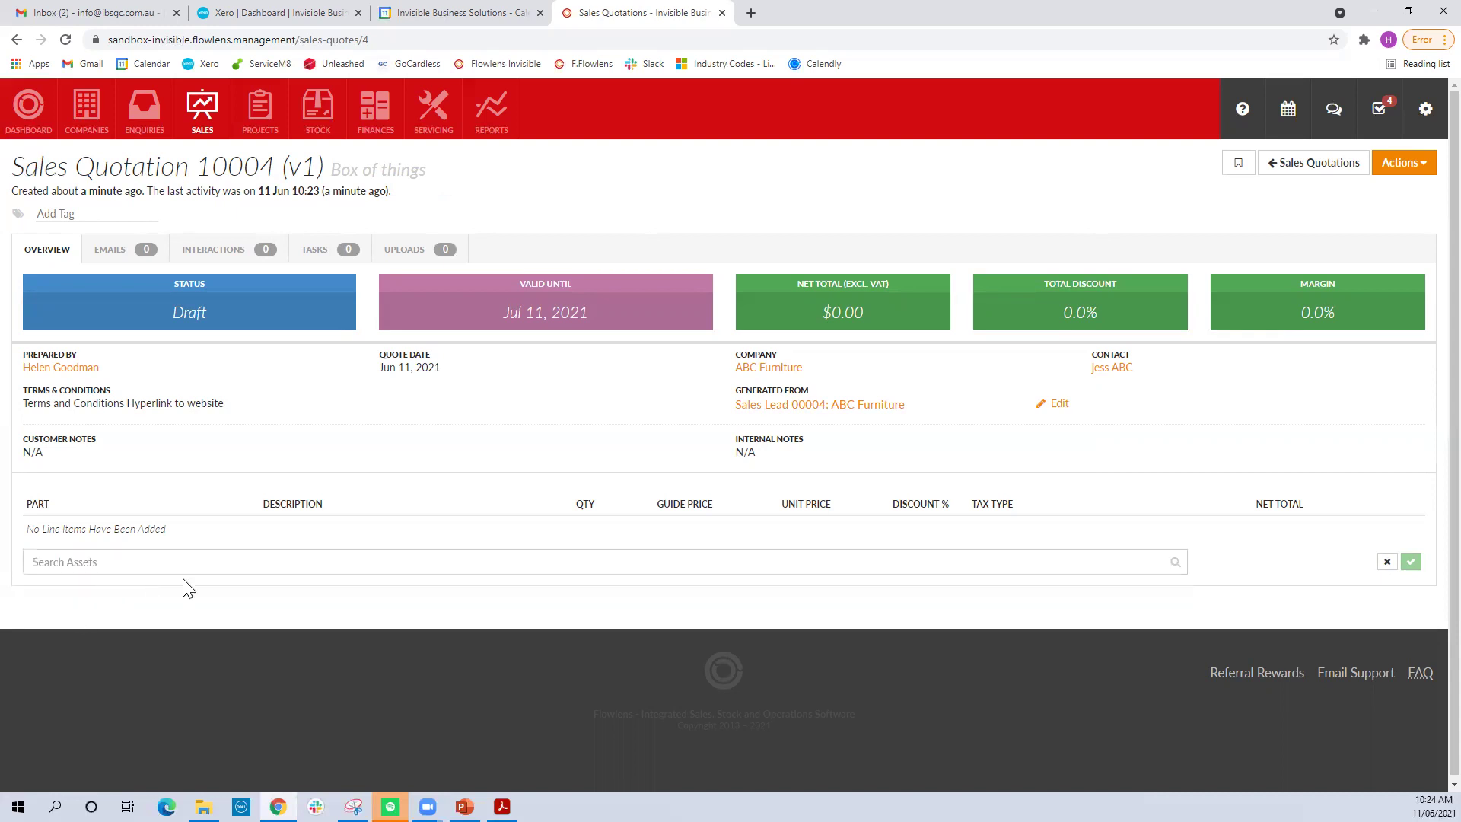
Check the asset register for existing asset names and return to the Box of things quotation
{"action": "mouse_move", "coordinate": [320, 113]}
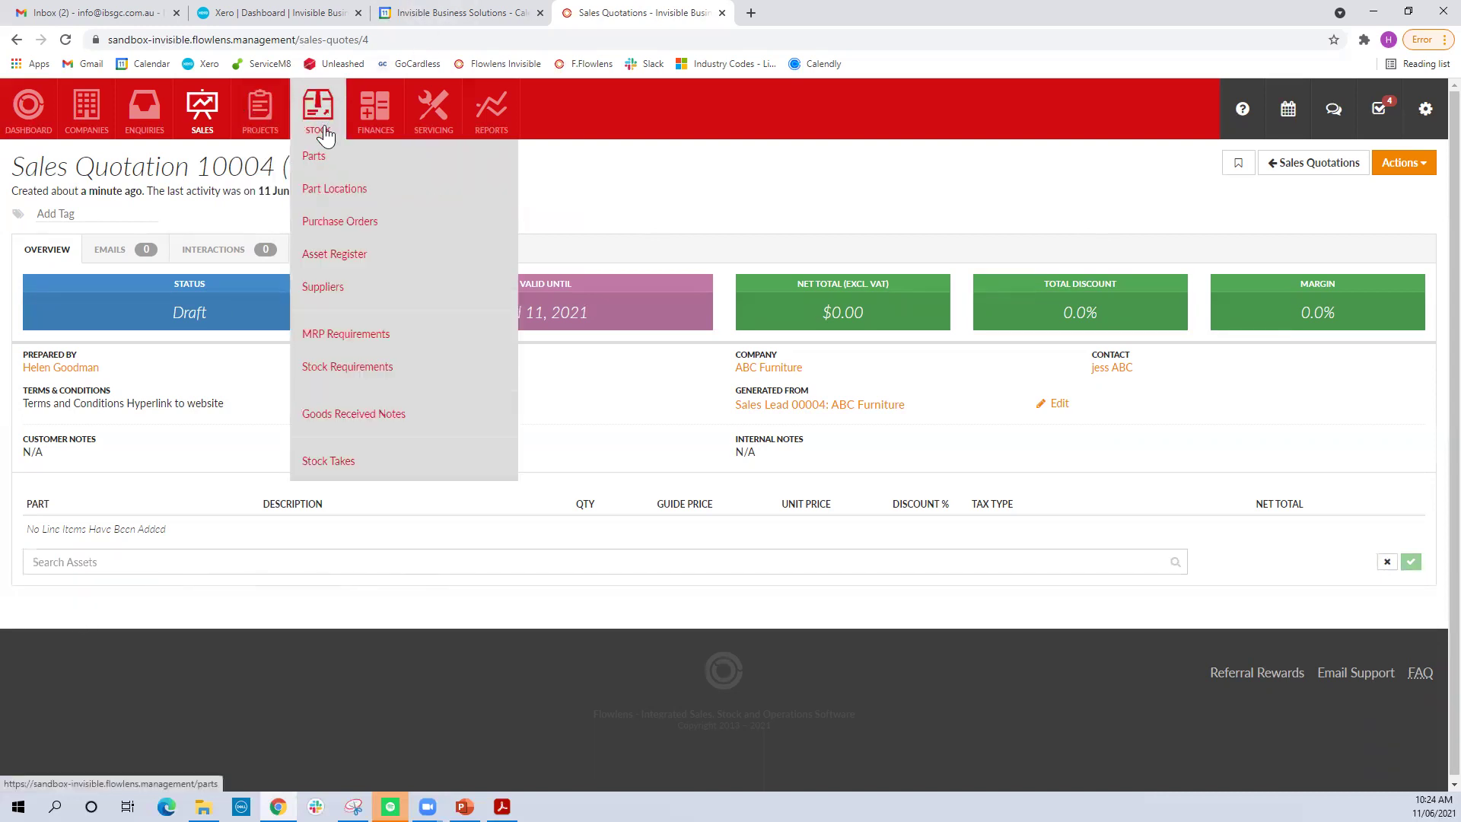
{"action": "right_click", "coordinate": [321, 157]}
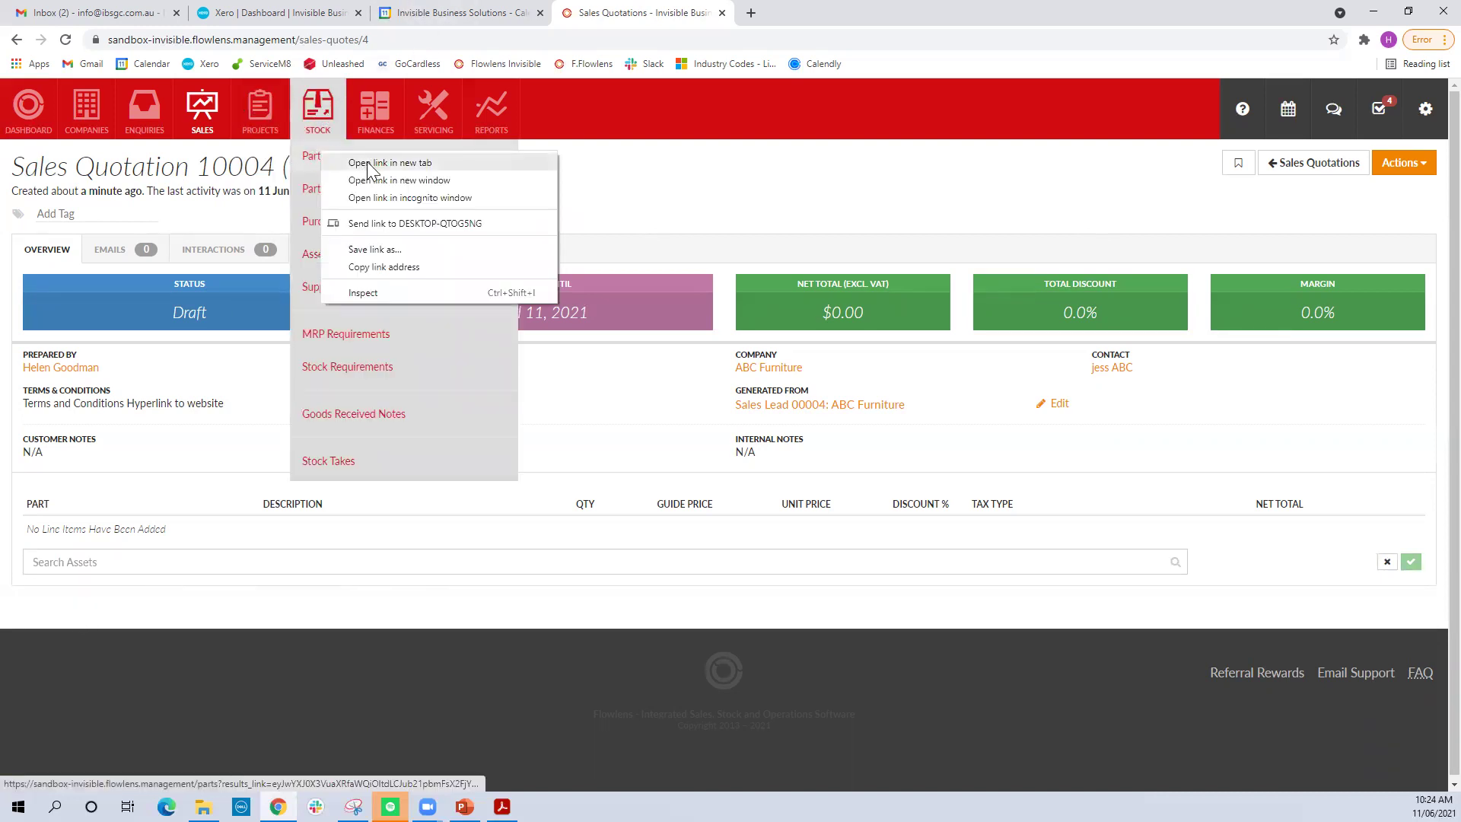
{"action": "left_click", "coordinate": [313, 259]}
{"action": "left_click", "coordinate": [313, 257]}
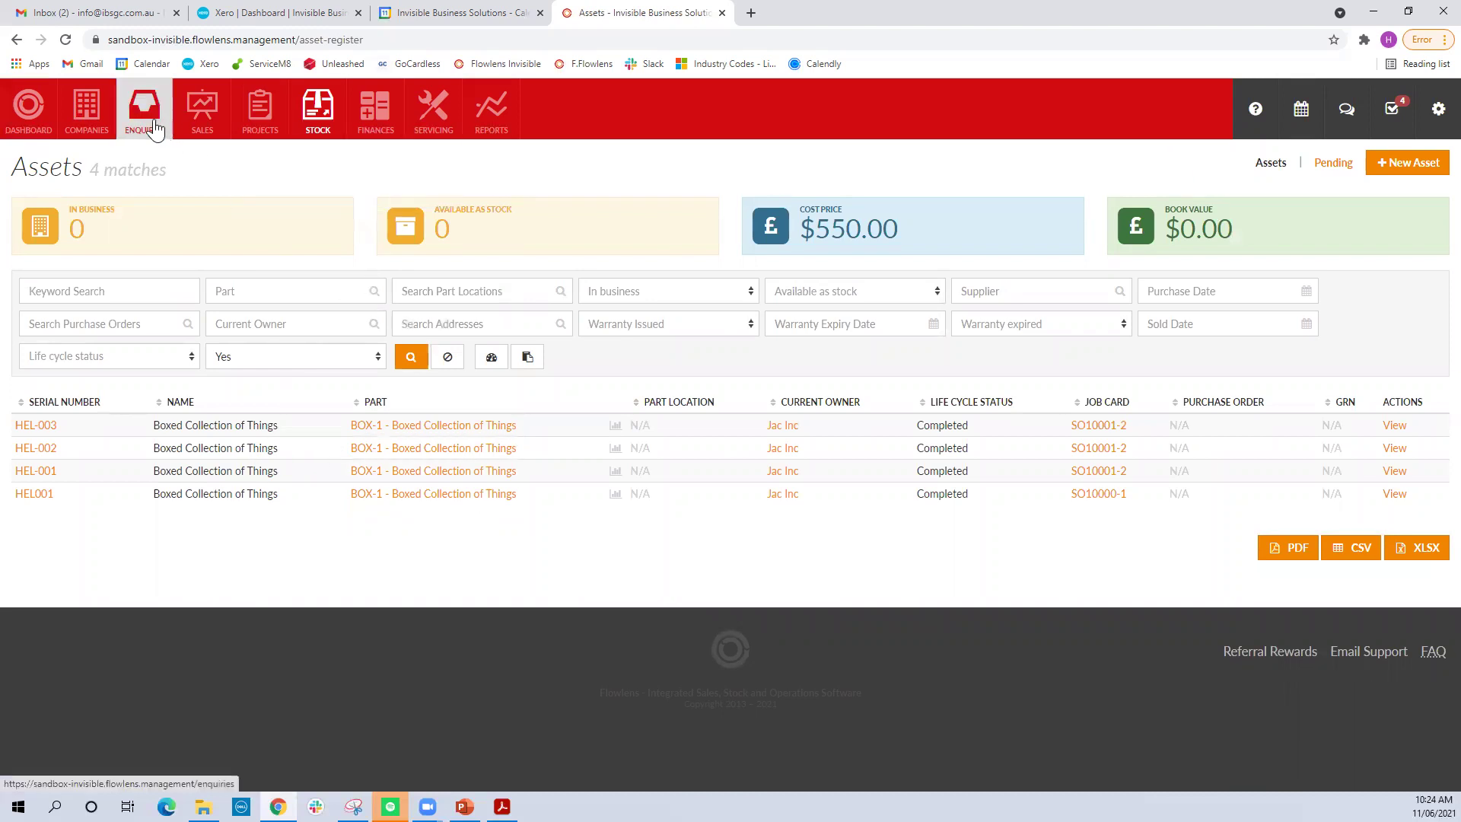
{"action": "mouse_move", "coordinate": [190, 121]}
{"action": "left_click", "coordinate": [16, 40]}
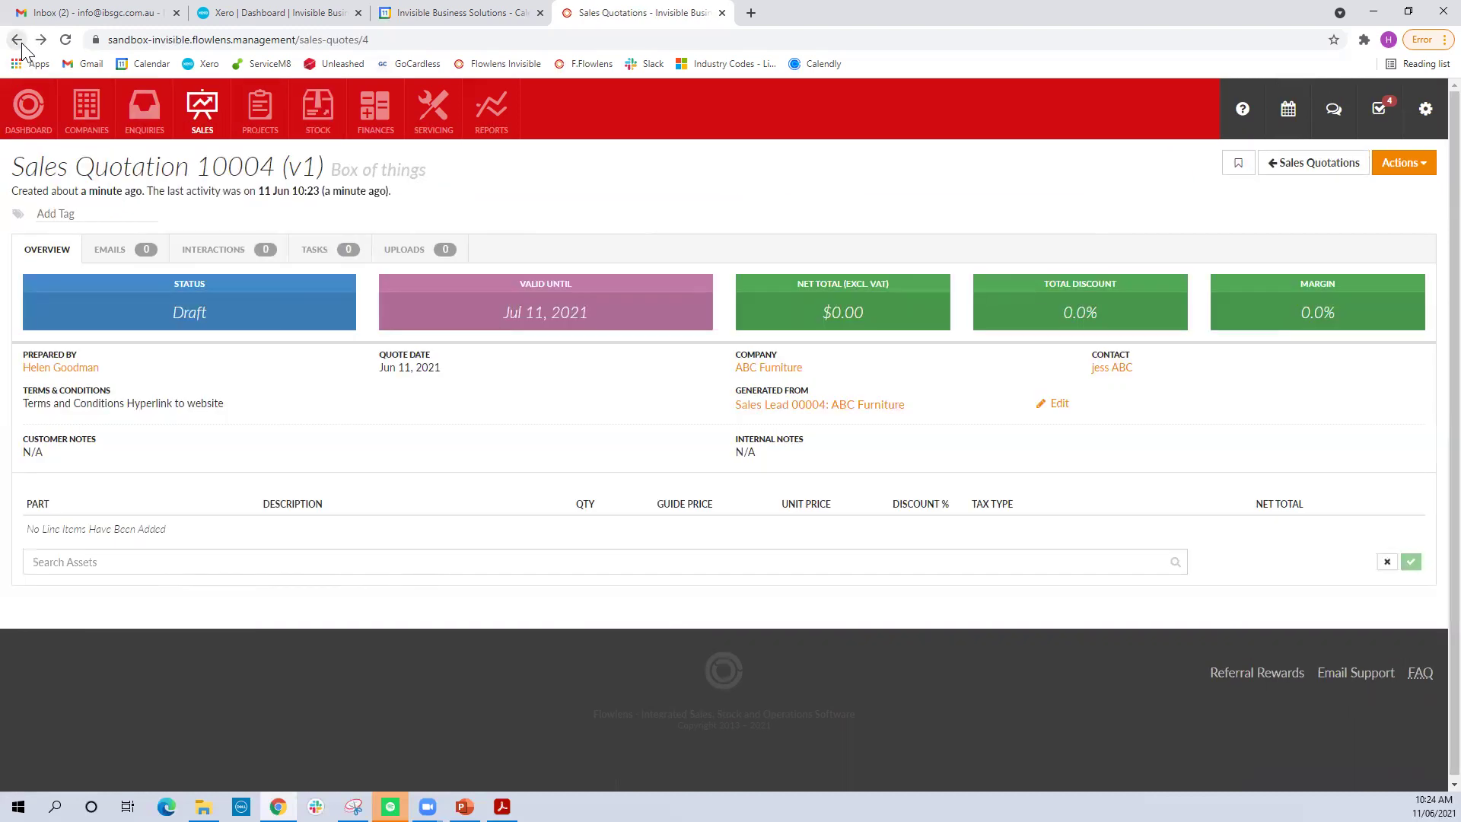
Try to add an asset by searching for "boxed collection", and cancel the asset entry
{"action": "left_click", "coordinate": [103, 562]}
{"action": "type", "text": "bo"}
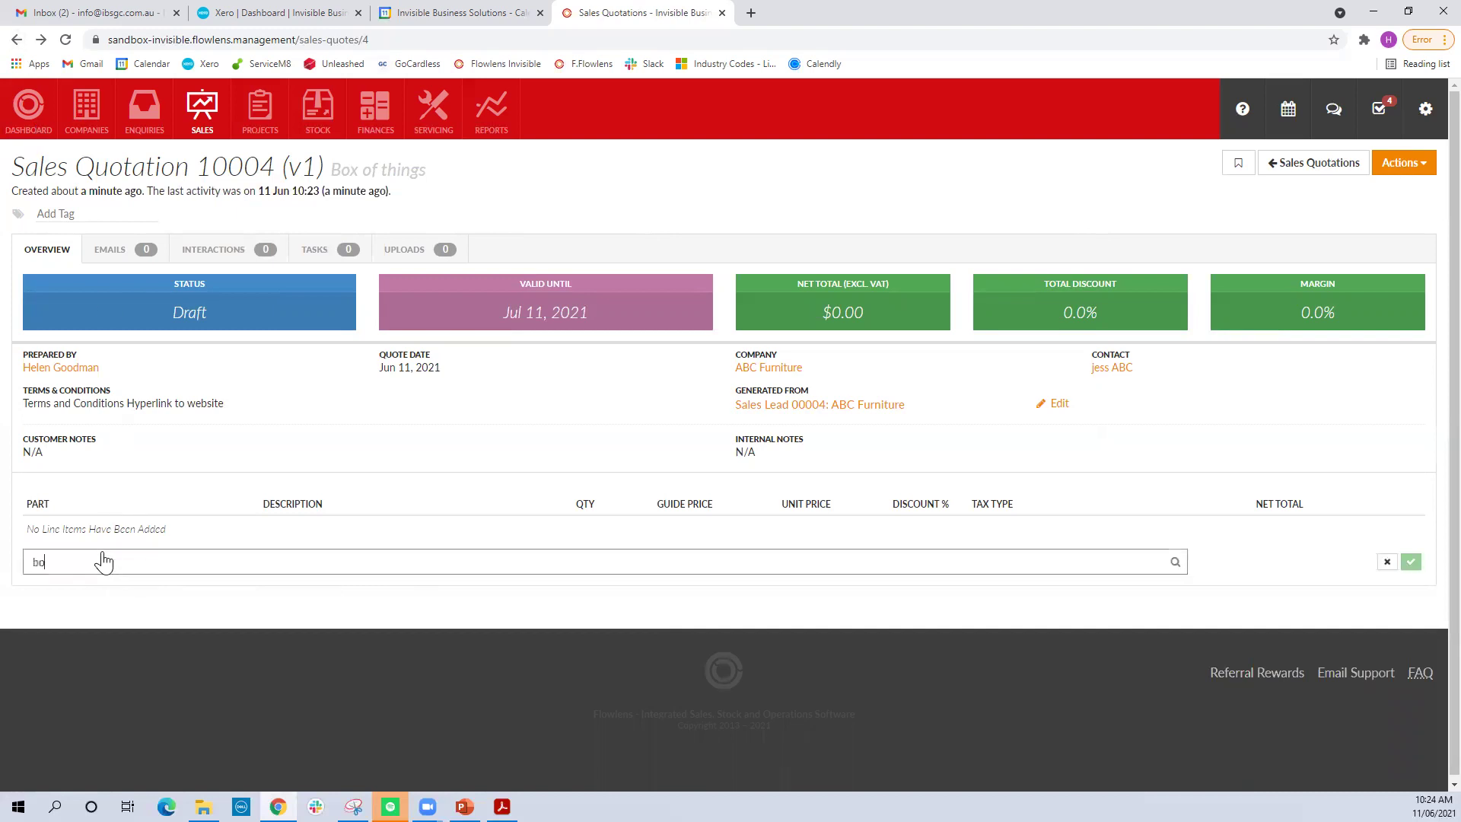
{"action": "type", "text": "xed collection"}
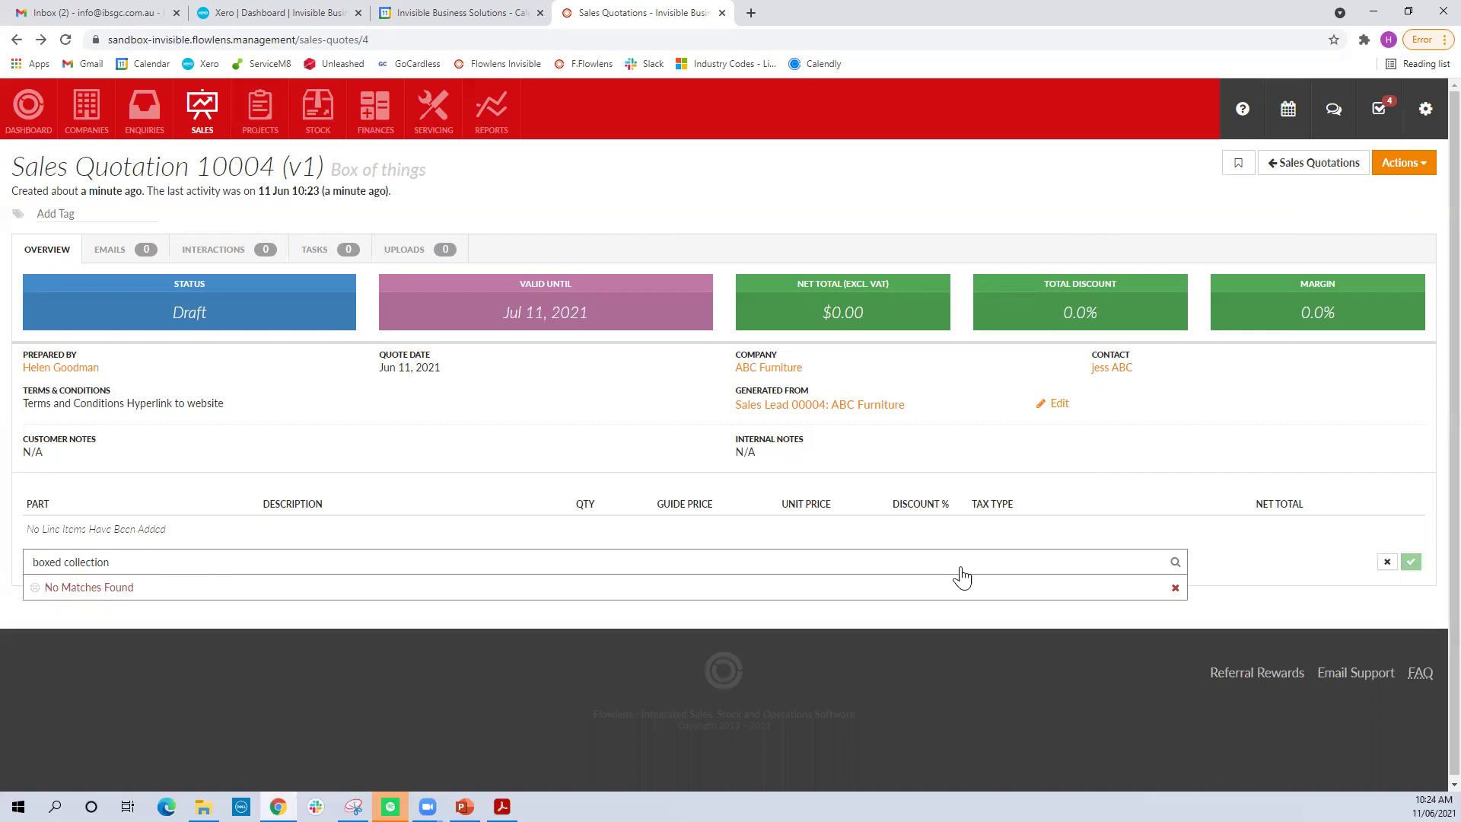
{"action": "left_click", "coordinate": [1387, 563]}
{"action": "left_click", "coordinate": [84, 562]}
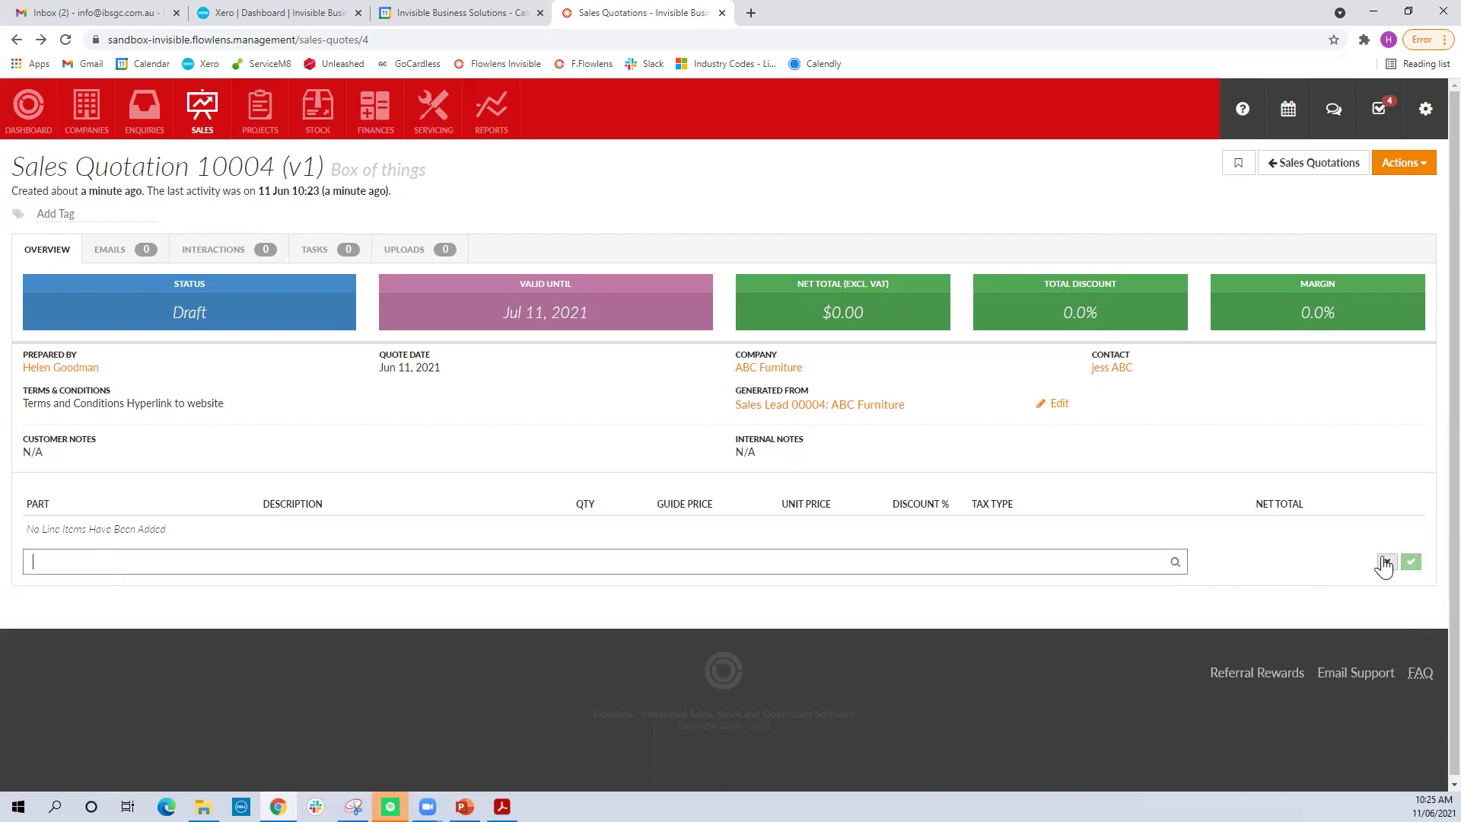
{"action": "left_click", "coordinate": [1387, 562]}
Add the part BOX-1 - Boxed Collection of Things to the quotation, quantity 1, unit price 1000 with GST
{"action": "left_click", "coordinate": [1388, 658]}
{"action": "left_click", "coordinate": [49, 536]}
{"action": "left_click", "coordinate": [55, 538]}
{"action": "type", "text": "box"}
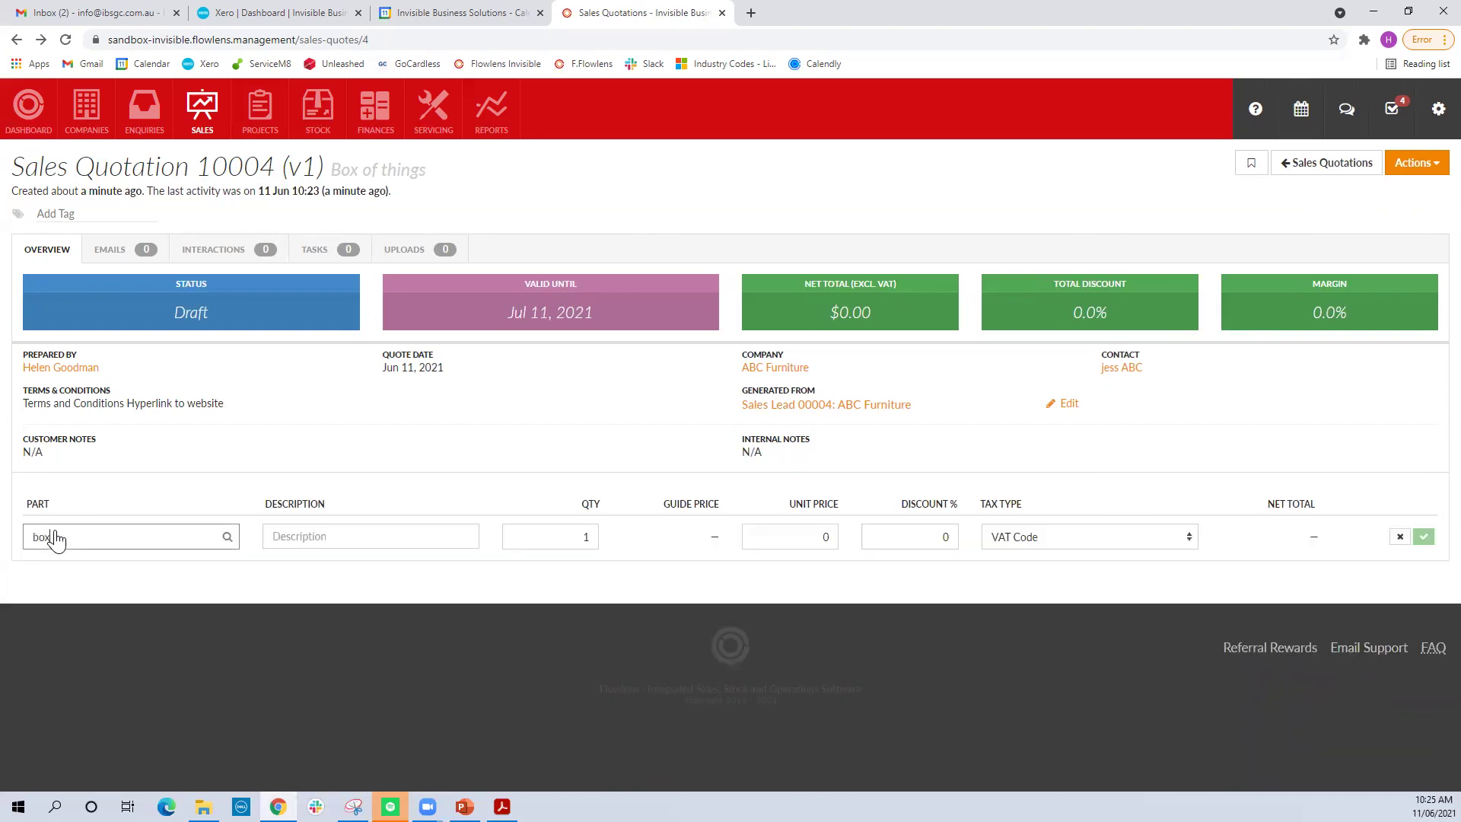
{"action": "left_click", "coordinate": [108, 570]}
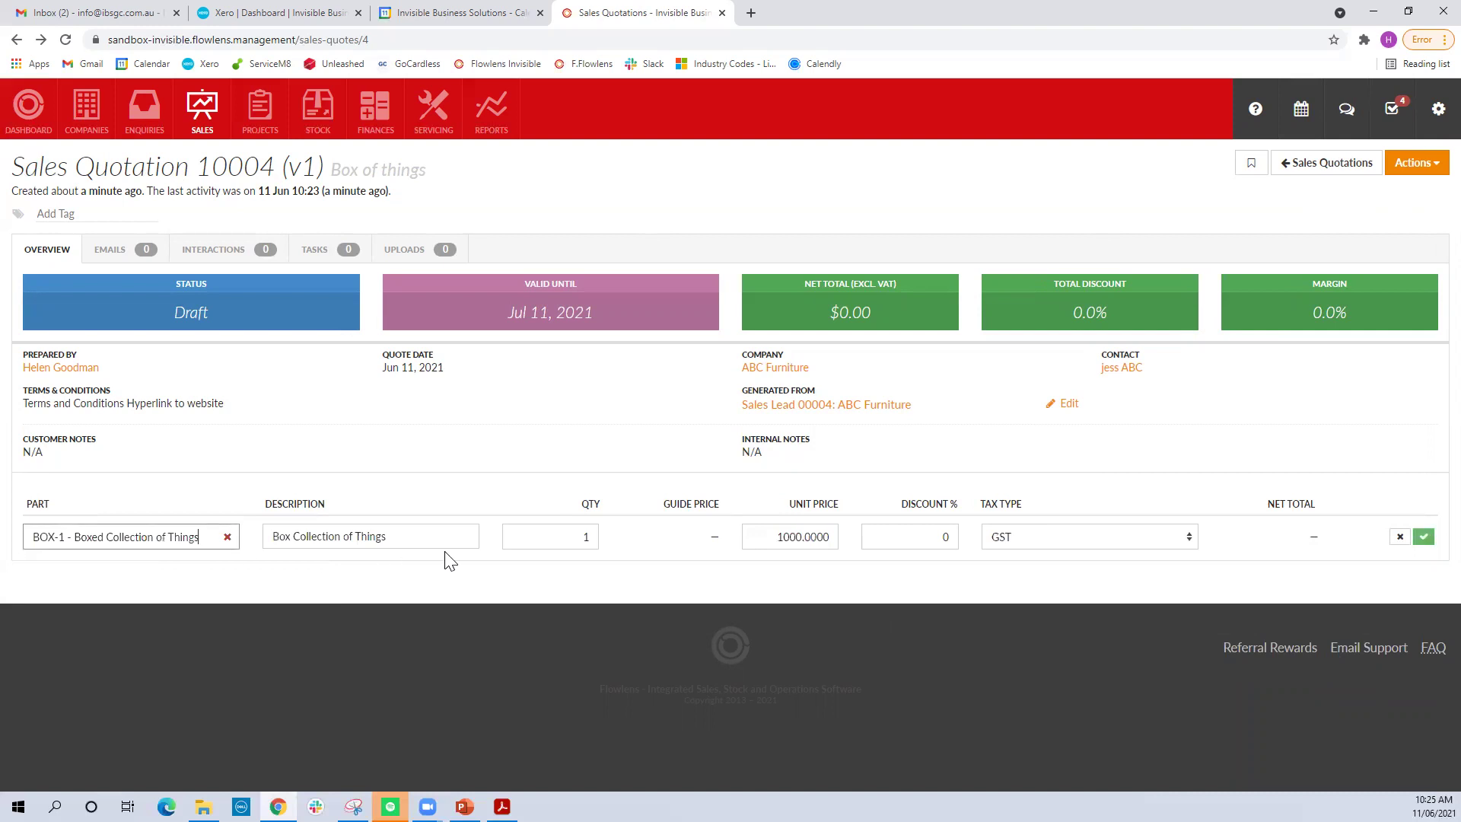
{"action": "left_click", "coordinate": [1424, 535]}
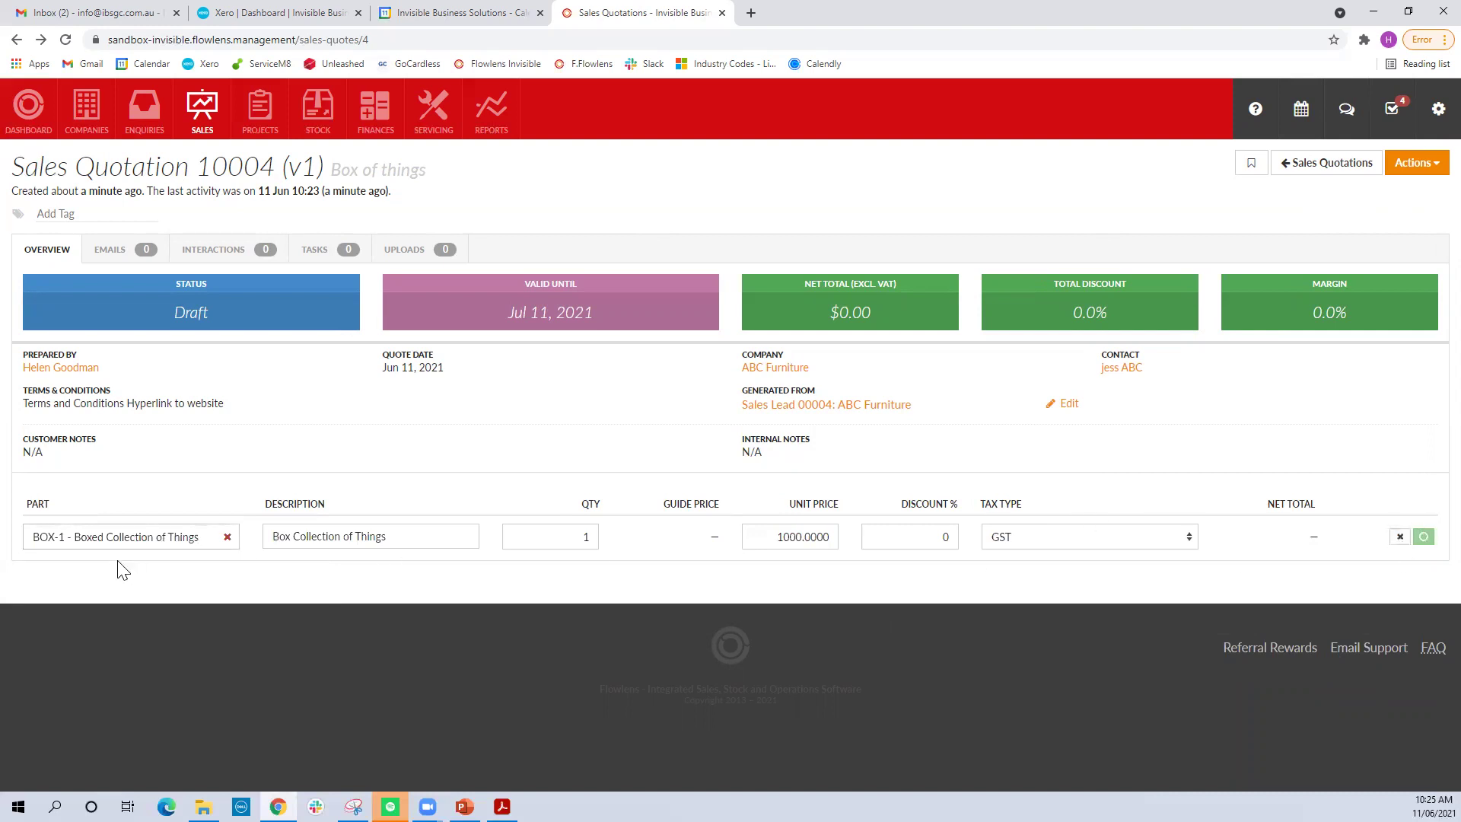
Try to find a second part for the quotation by searching for "Tool", and abandon the search
{"action": "left_click", "coordinate": [100, 580]}
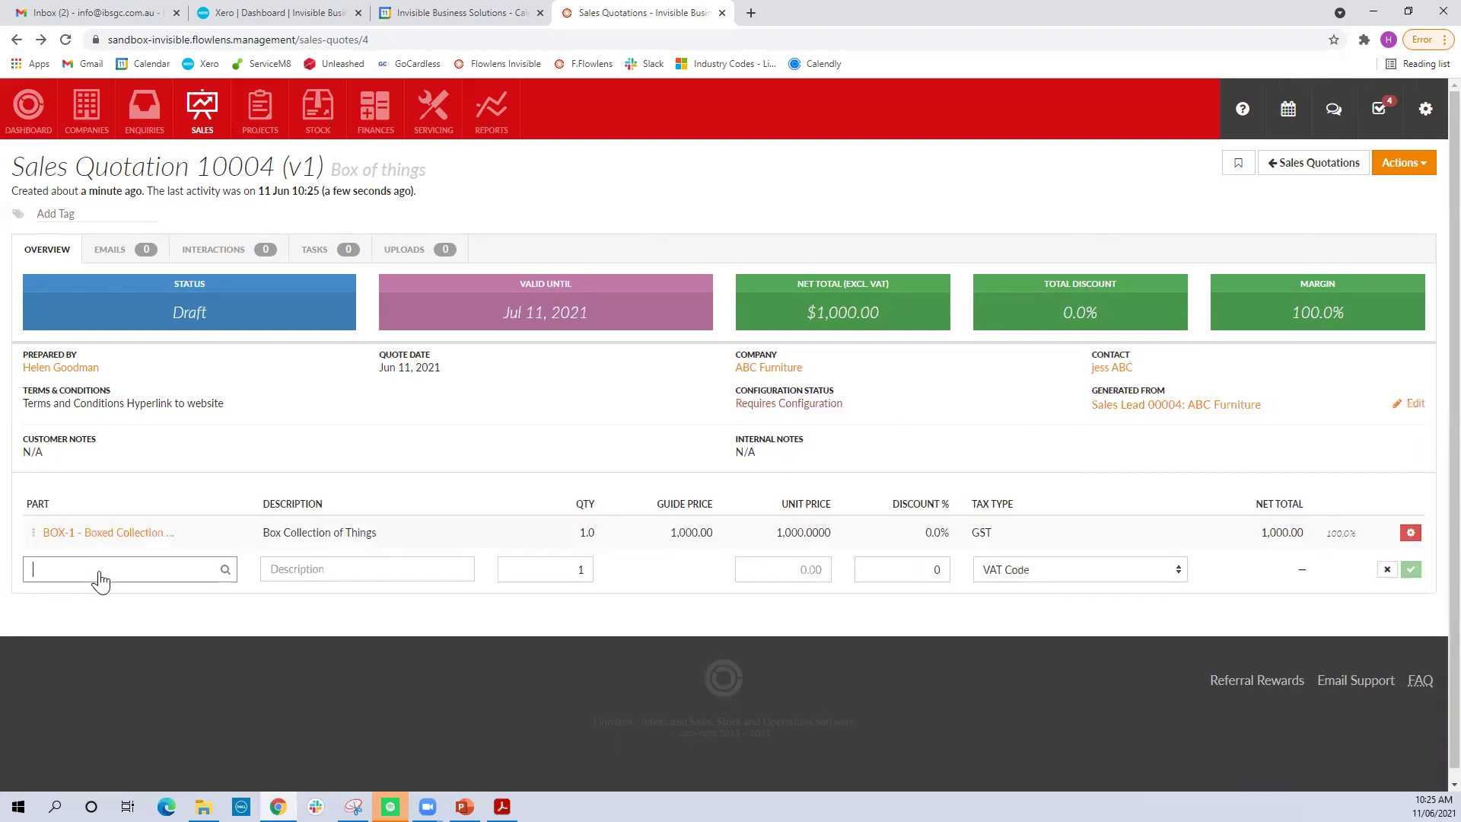
{"action": "type", "text": "Tool"}
{"action": "key", "text": "BackSpace"}
{"action": "key", "text": "BackSpace"}
{"action": "key", "text": "BackSpace"}
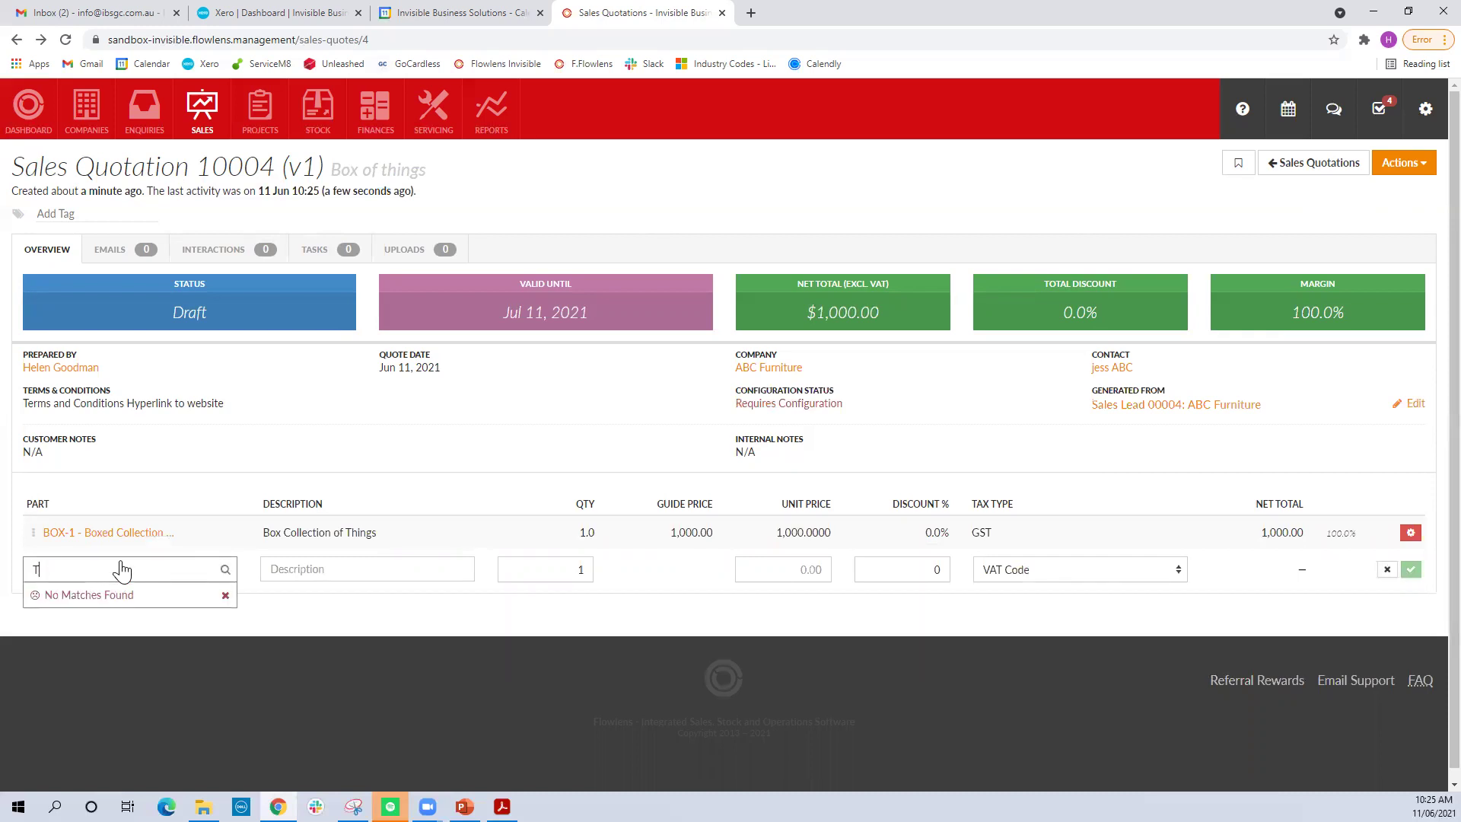
{"action": "left_click", "coordinate": [331, 641]}
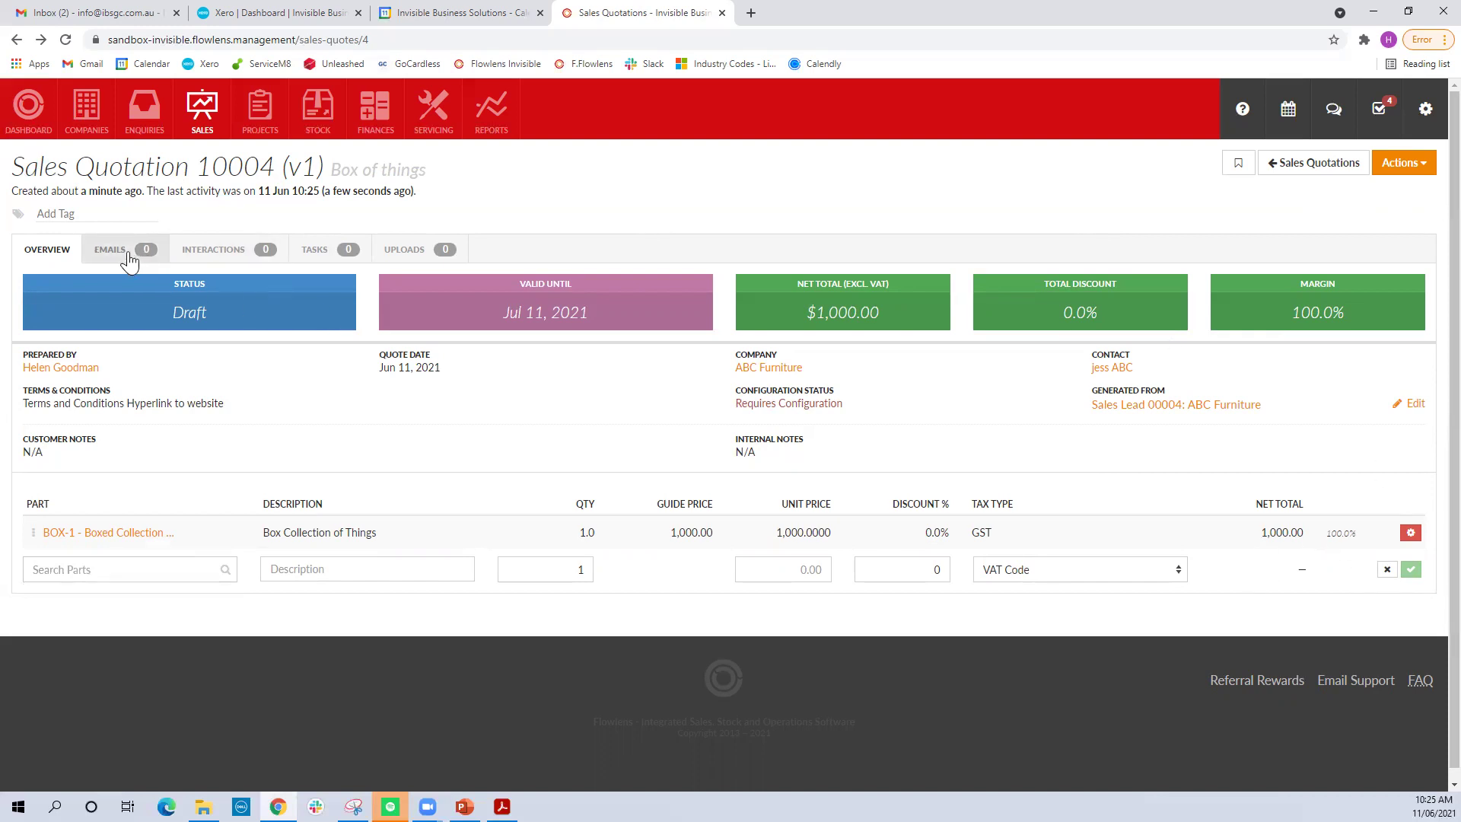
Download the quotation as a PDF, open it for review and close it
{"action": "left_click", "coordinate": [1404, 163]}
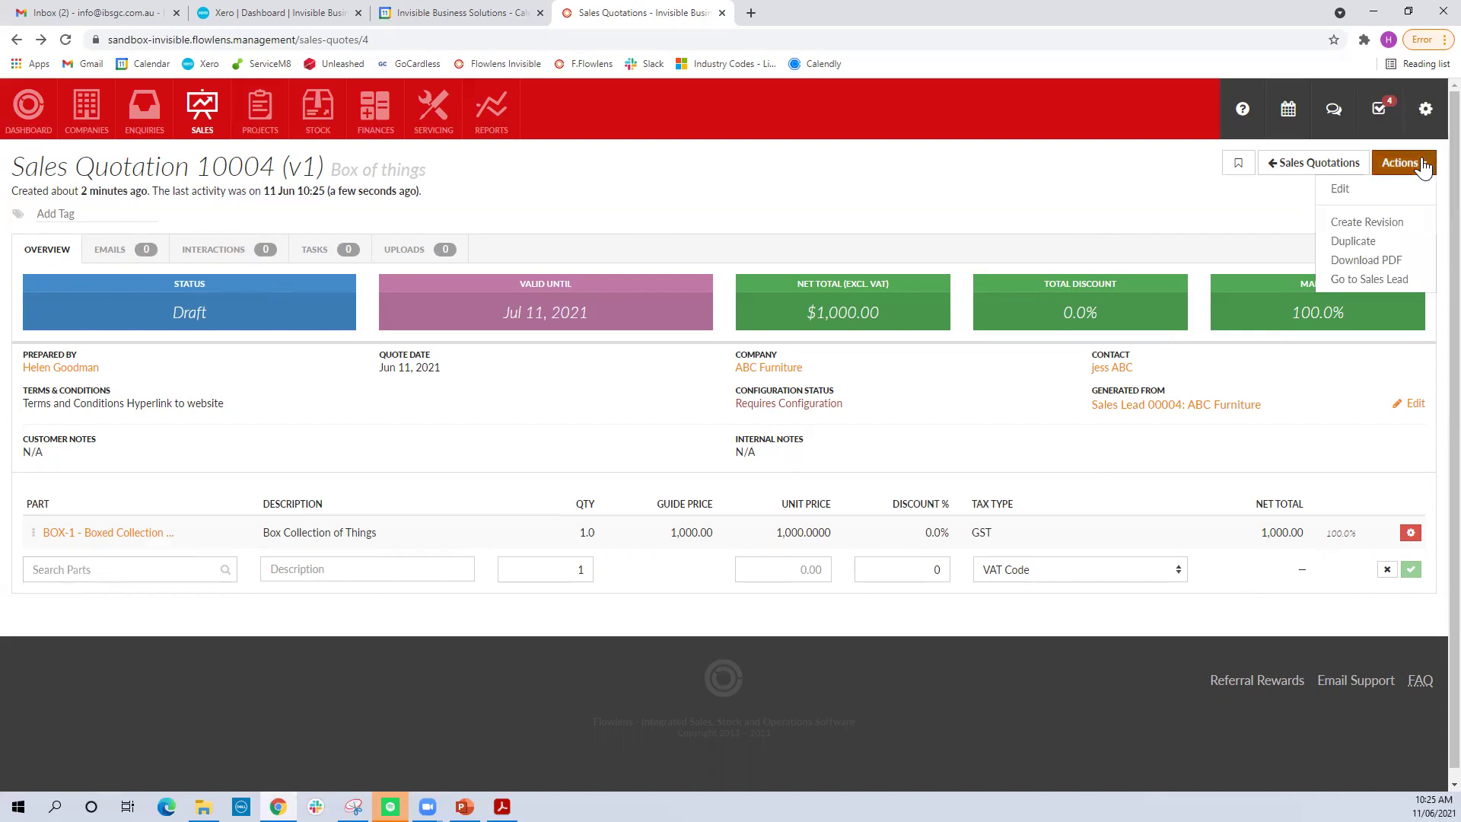
{"action": "left_click", "coordinate": [1398, 261]}
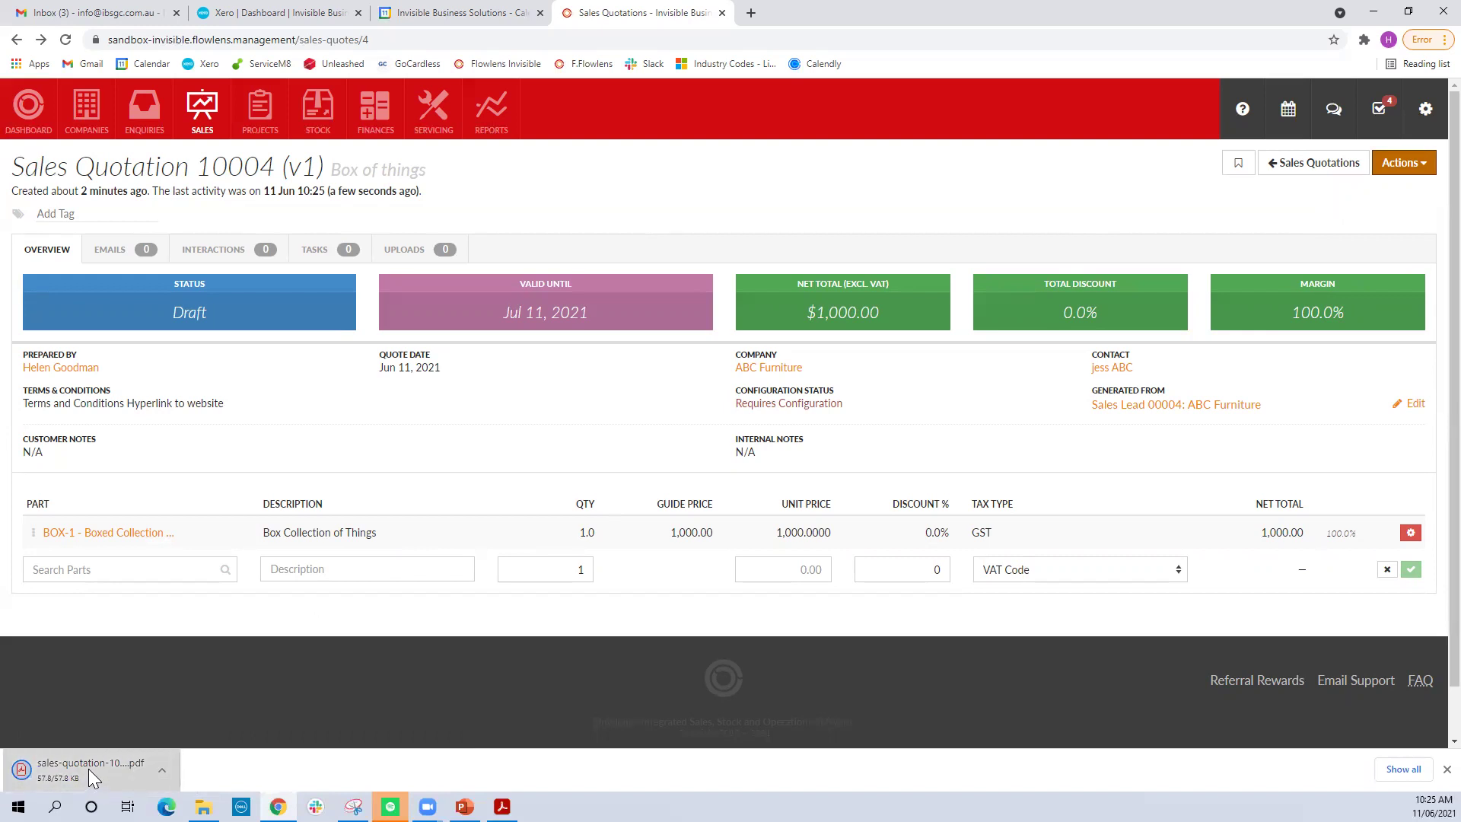
{"action": "left_click", "coordinate": [81, 766]}
{"action": "left_click", "coordinate": [79, 765]}
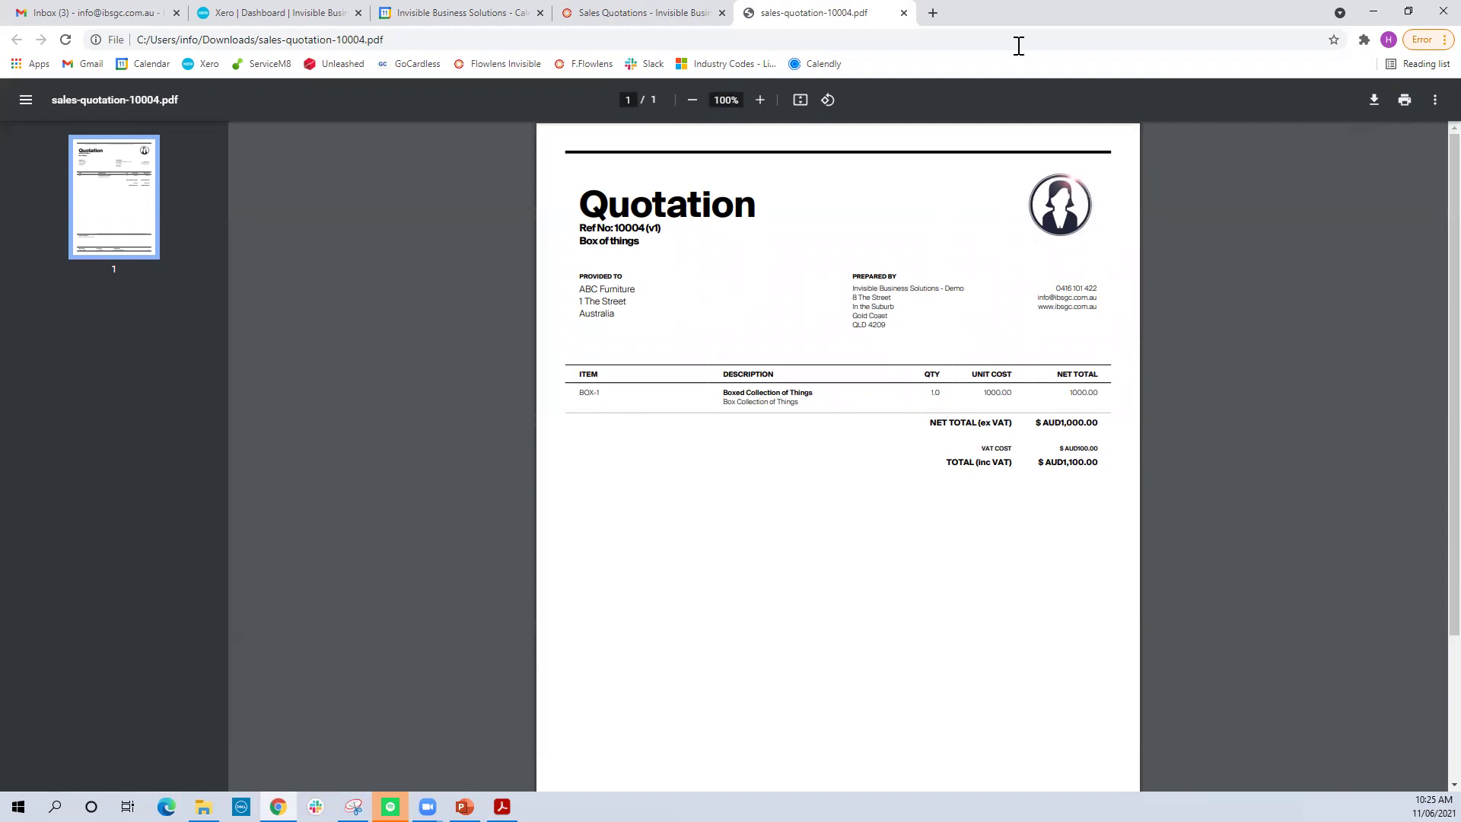
{"action": "left_click", "coordinate": [904, 13]}
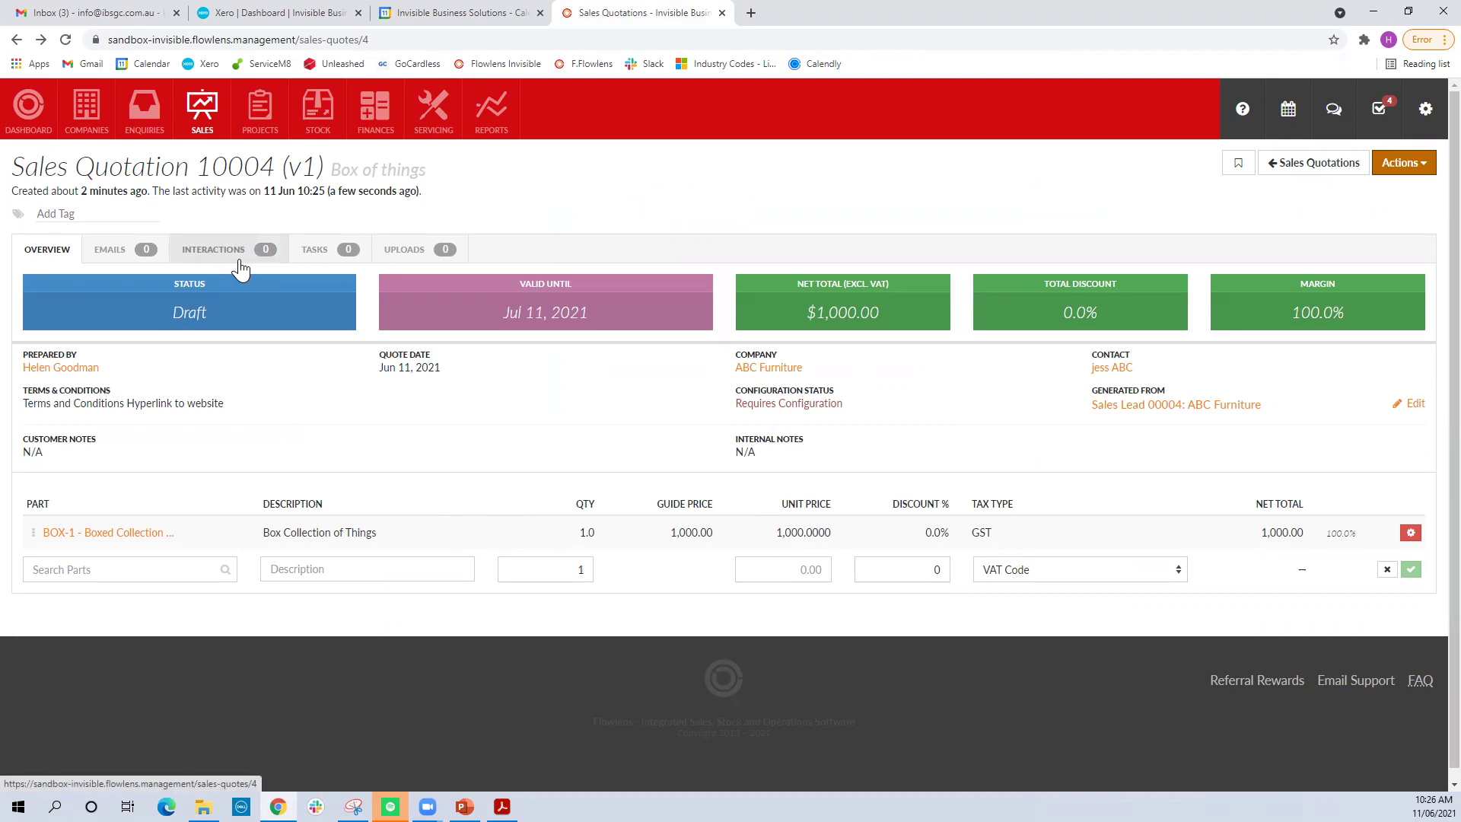
Look over the sales quotations list, reopen the ABC Furniture sales lead and review its quotations and emails
{"action": "left_click", "coordinate": [1289, 165]}
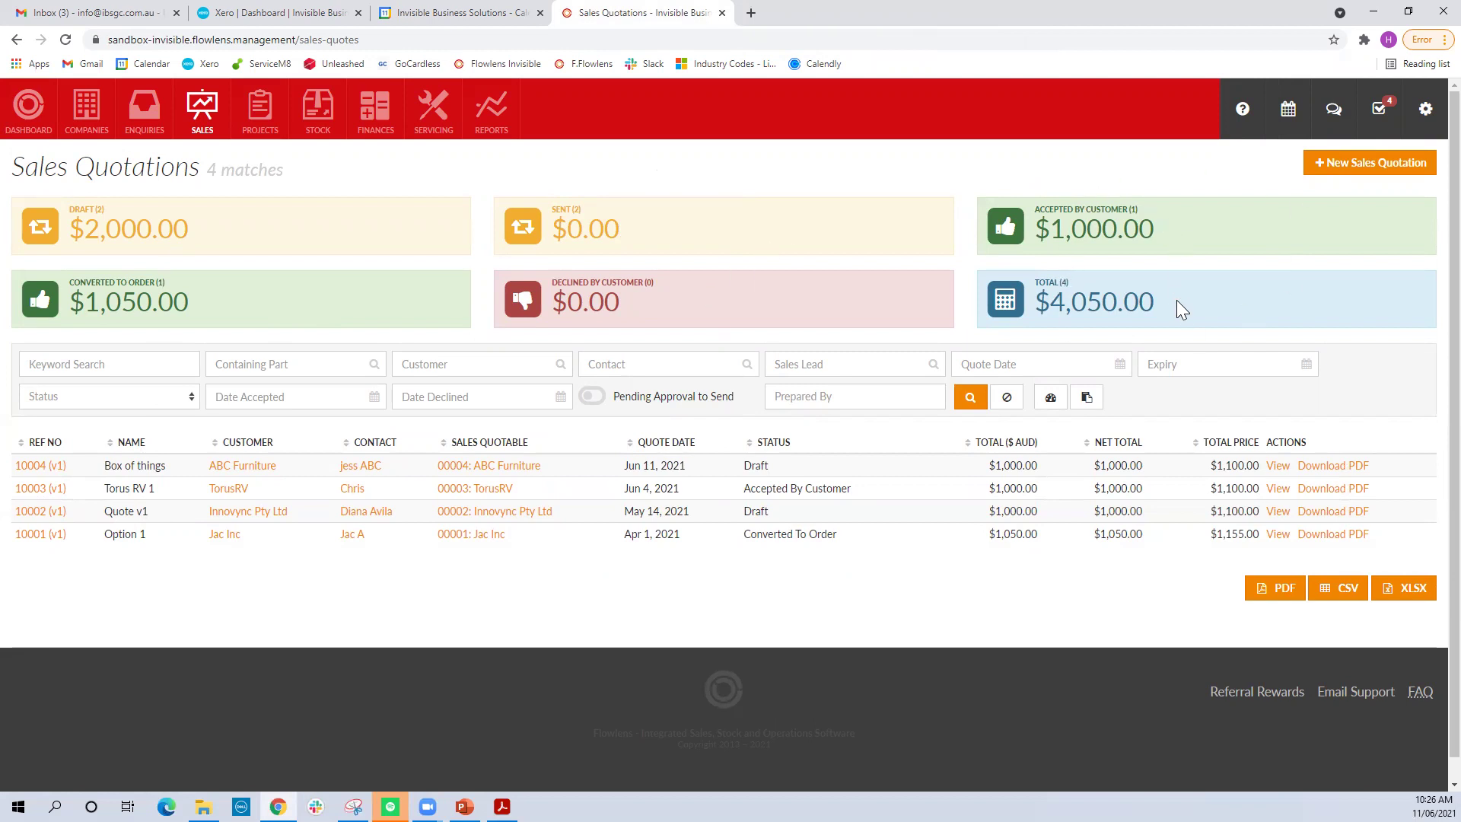
{"action": "mouse_move", "coordinate": [201, 114]}
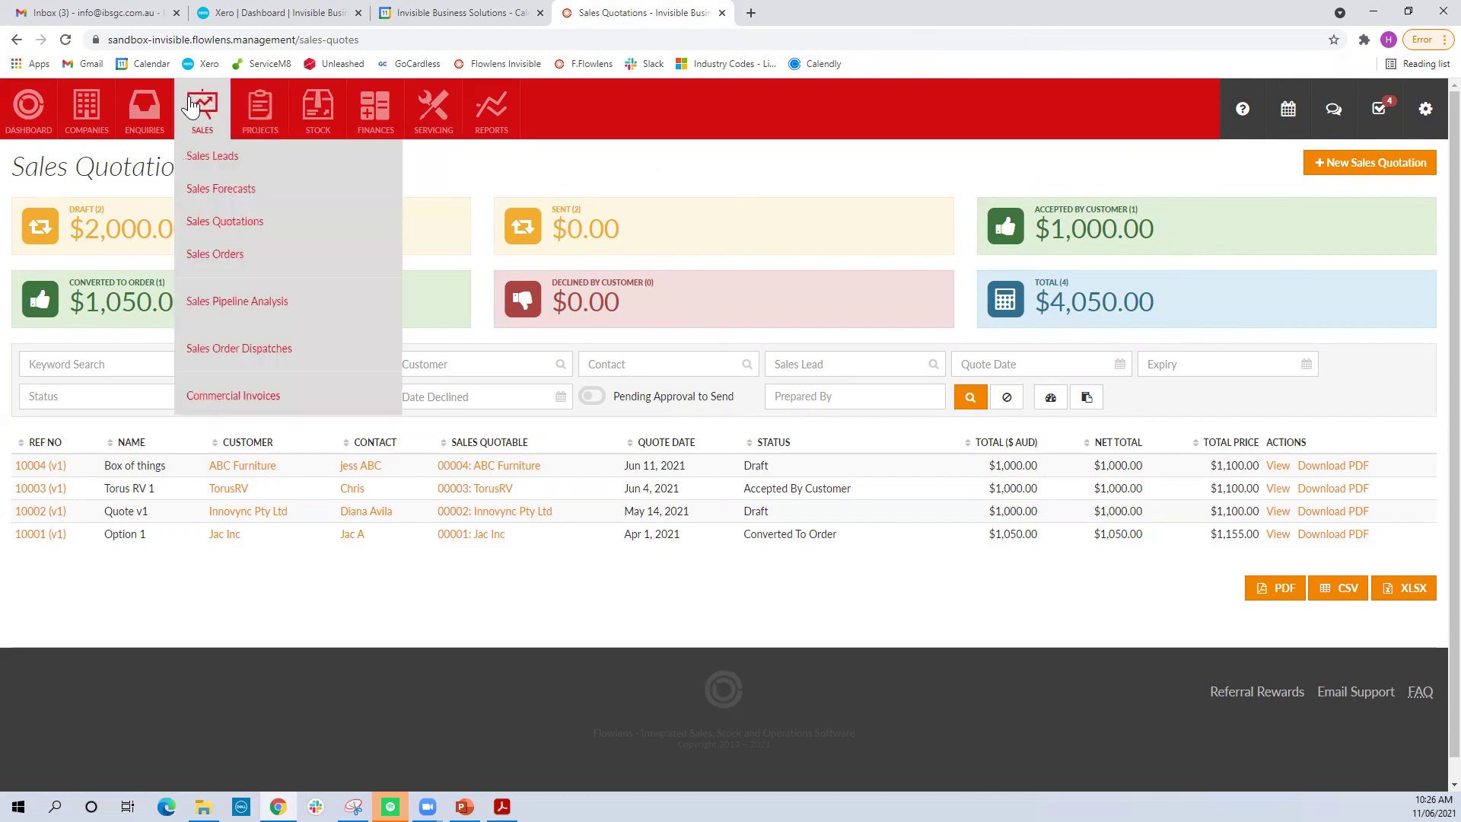
{"action": "left_click", "coordinate": [213, 154]}
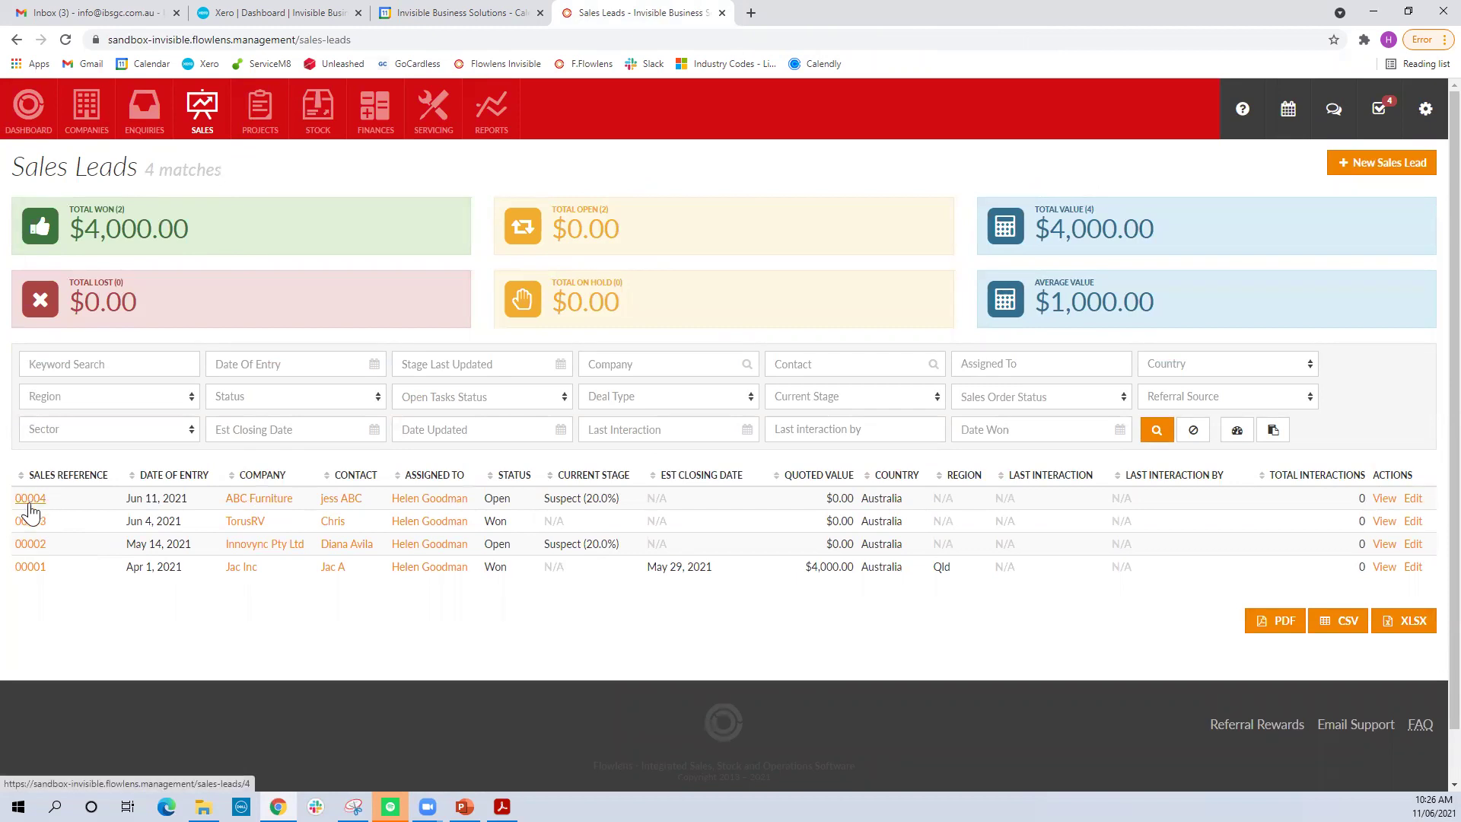
{"action": "left_click", "coordinate": [30, 500]}
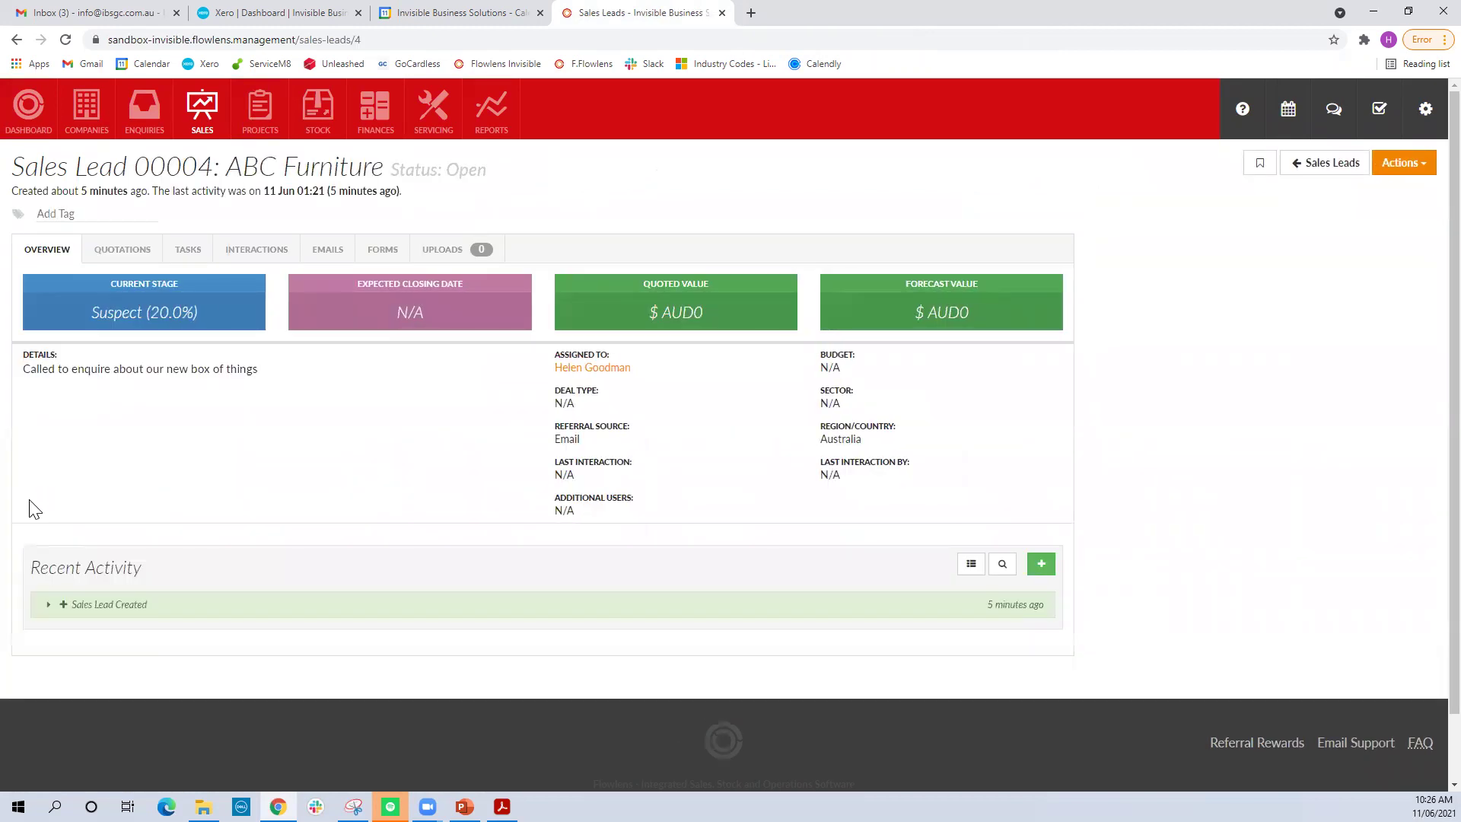
{"action": "left_click", "coordinate": [124, 251]}
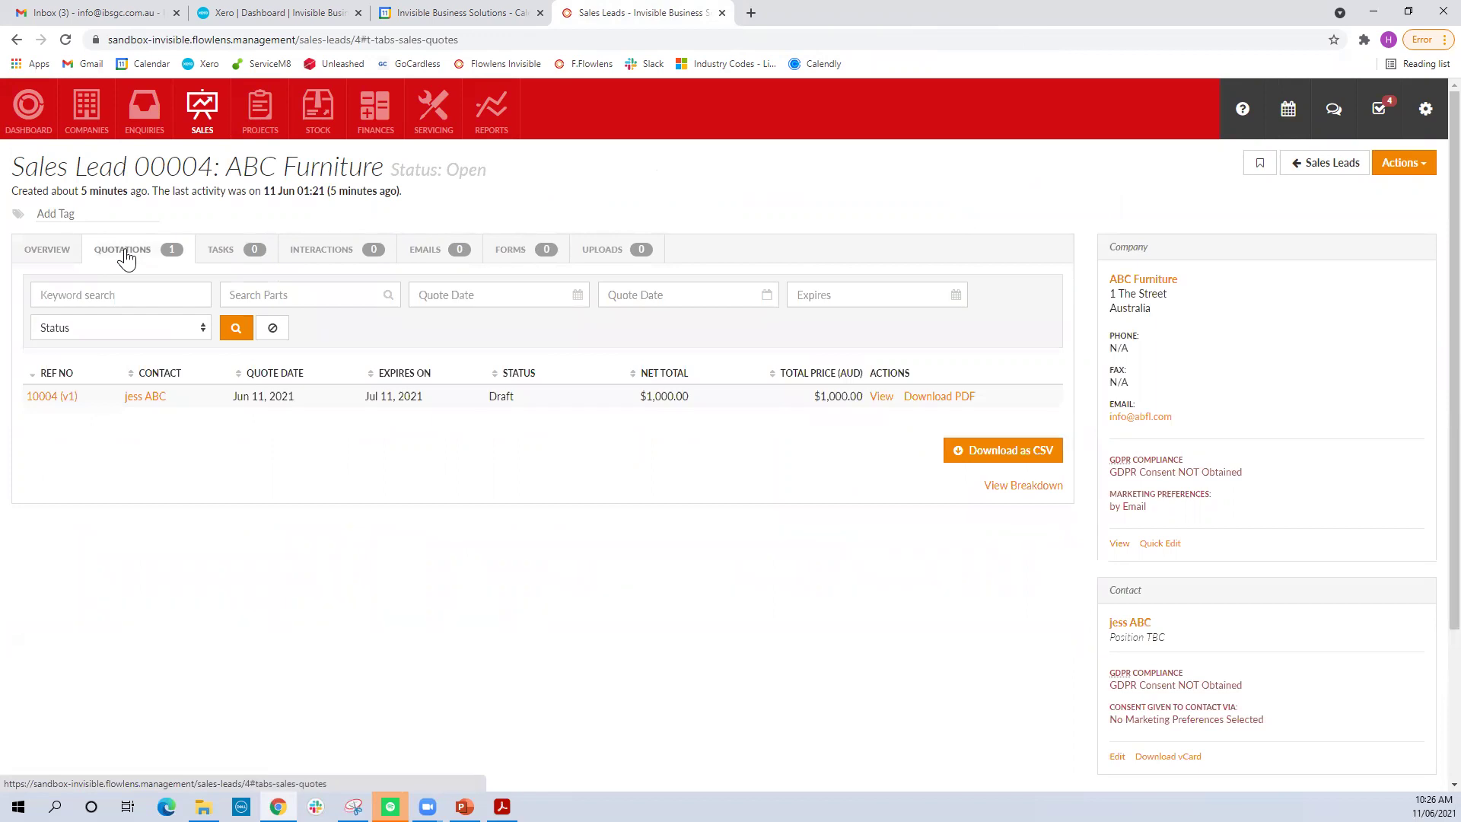
{"action": "left_click", "coordinate": [419, 256]}
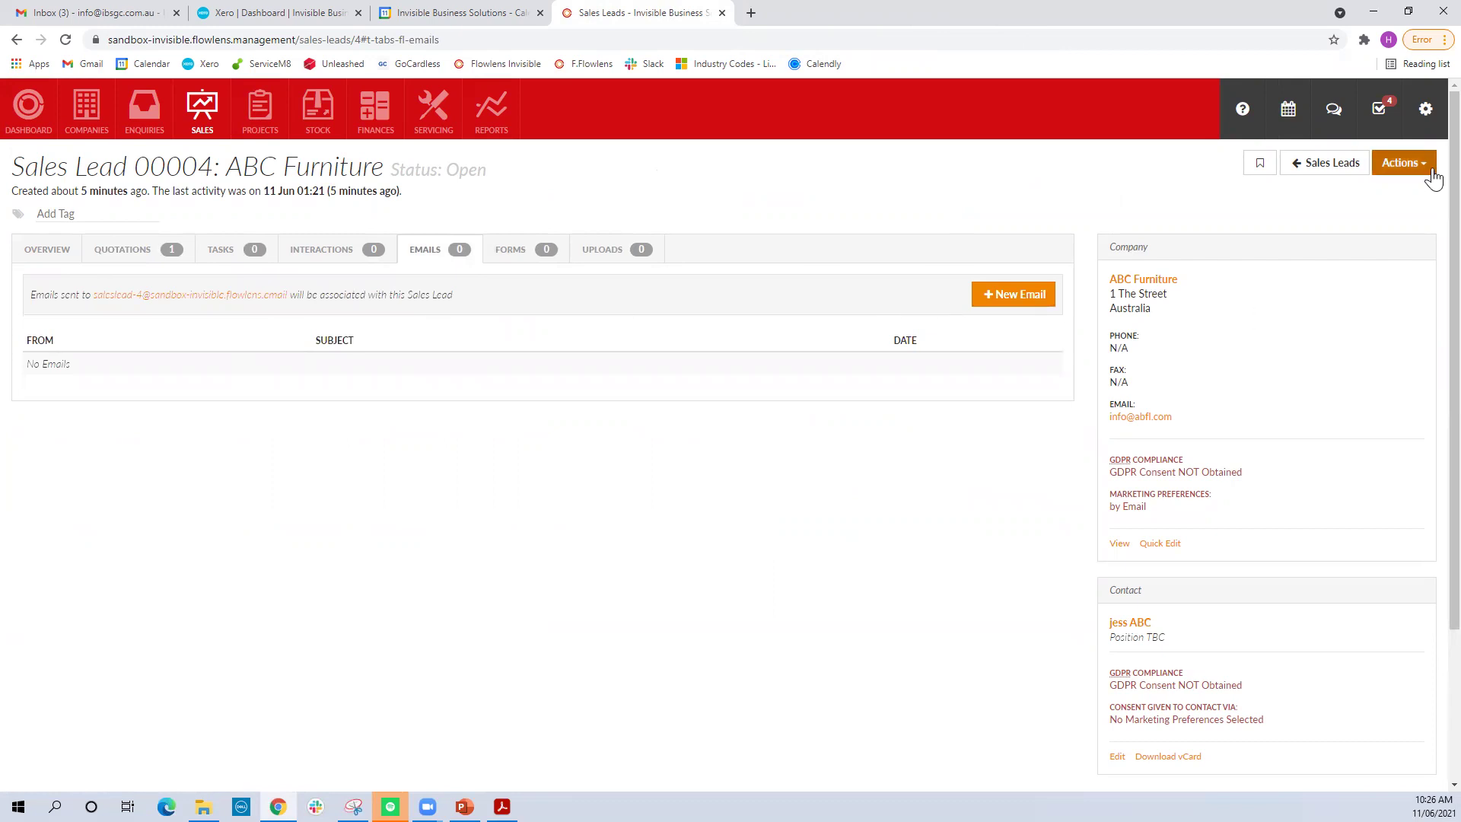
Mark the ABC Furniture sales lead as won, including sales quotation 10004, with 11 June 2021 as the date won
{"action": "left_click", "coordinate": [1430, 173]}
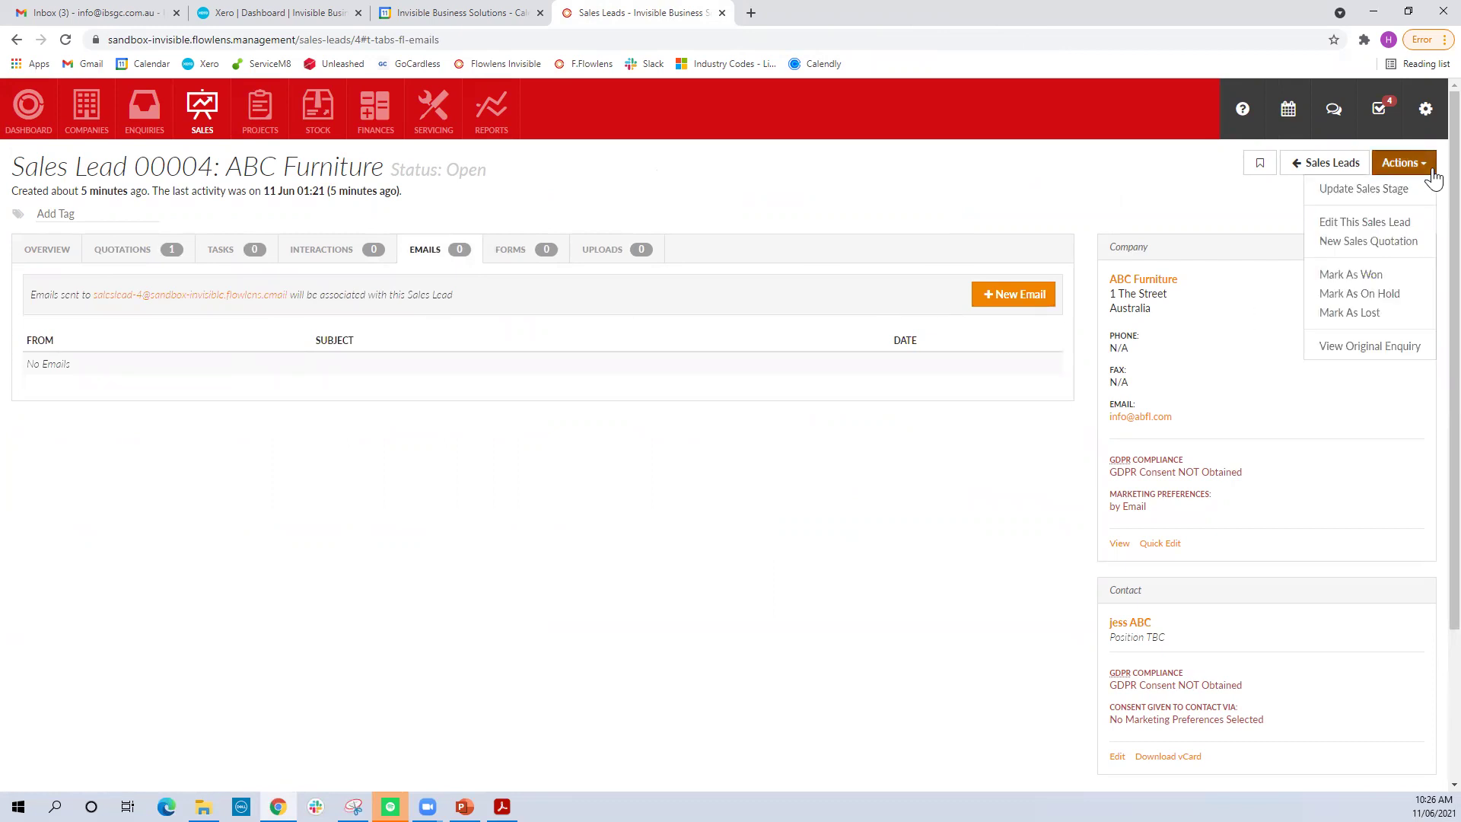
{"action": "left_click", "coordinate": [1370, 277]}
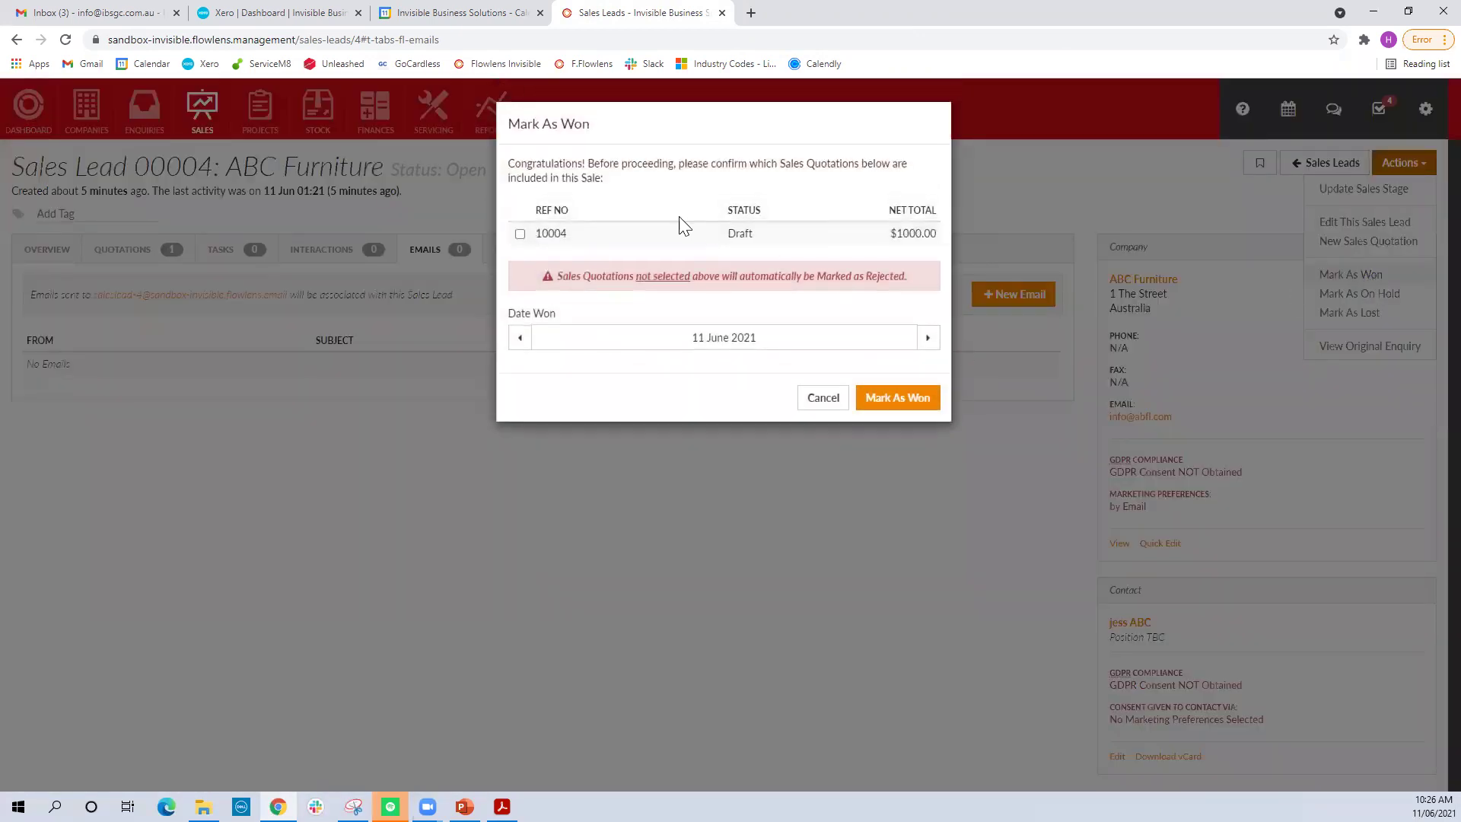
{"action": "left_click", "coordinate": [521, 235]}
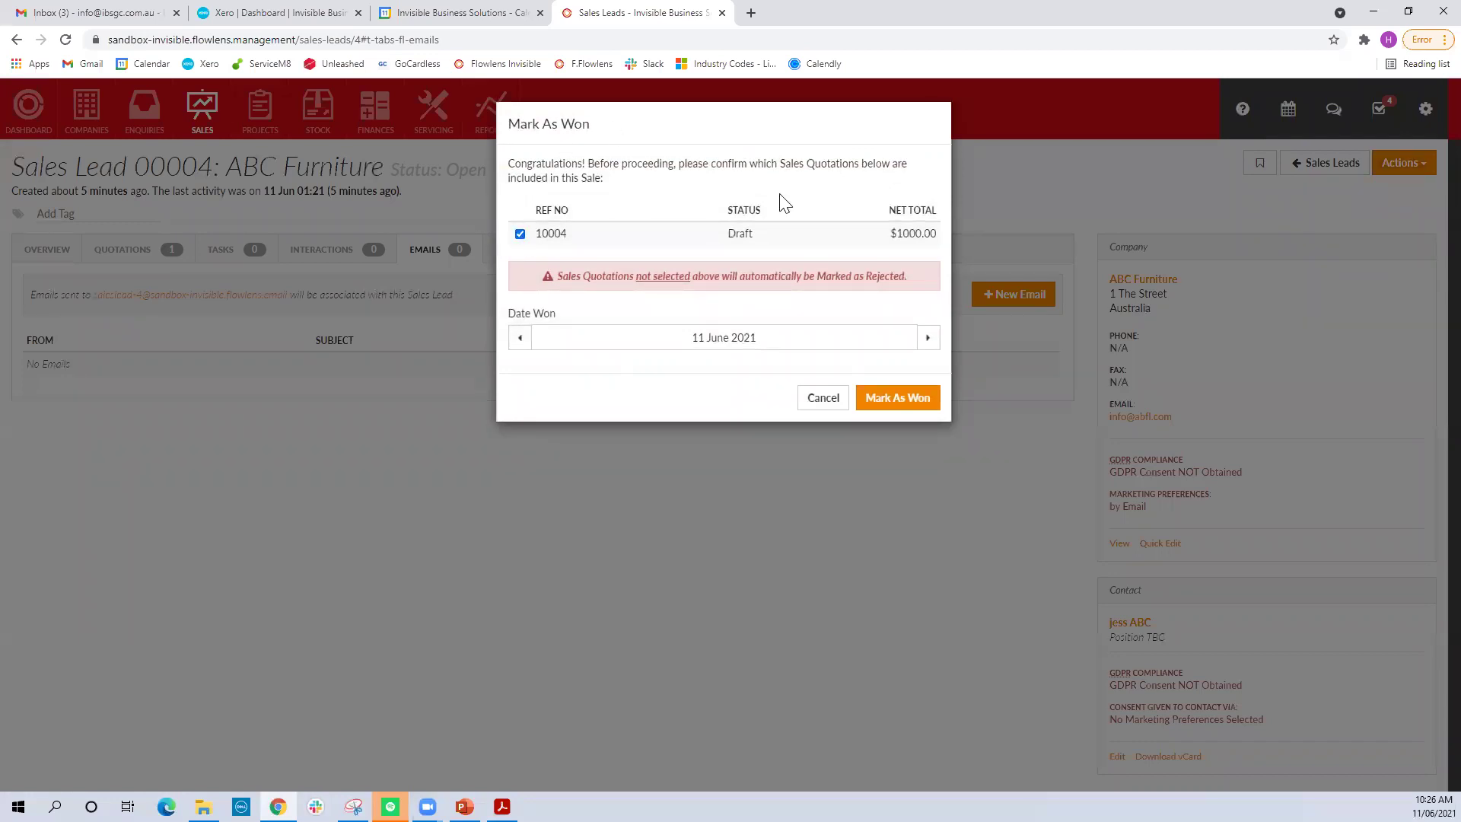
{"action": "left_click", "coordinate": [919, 396]}
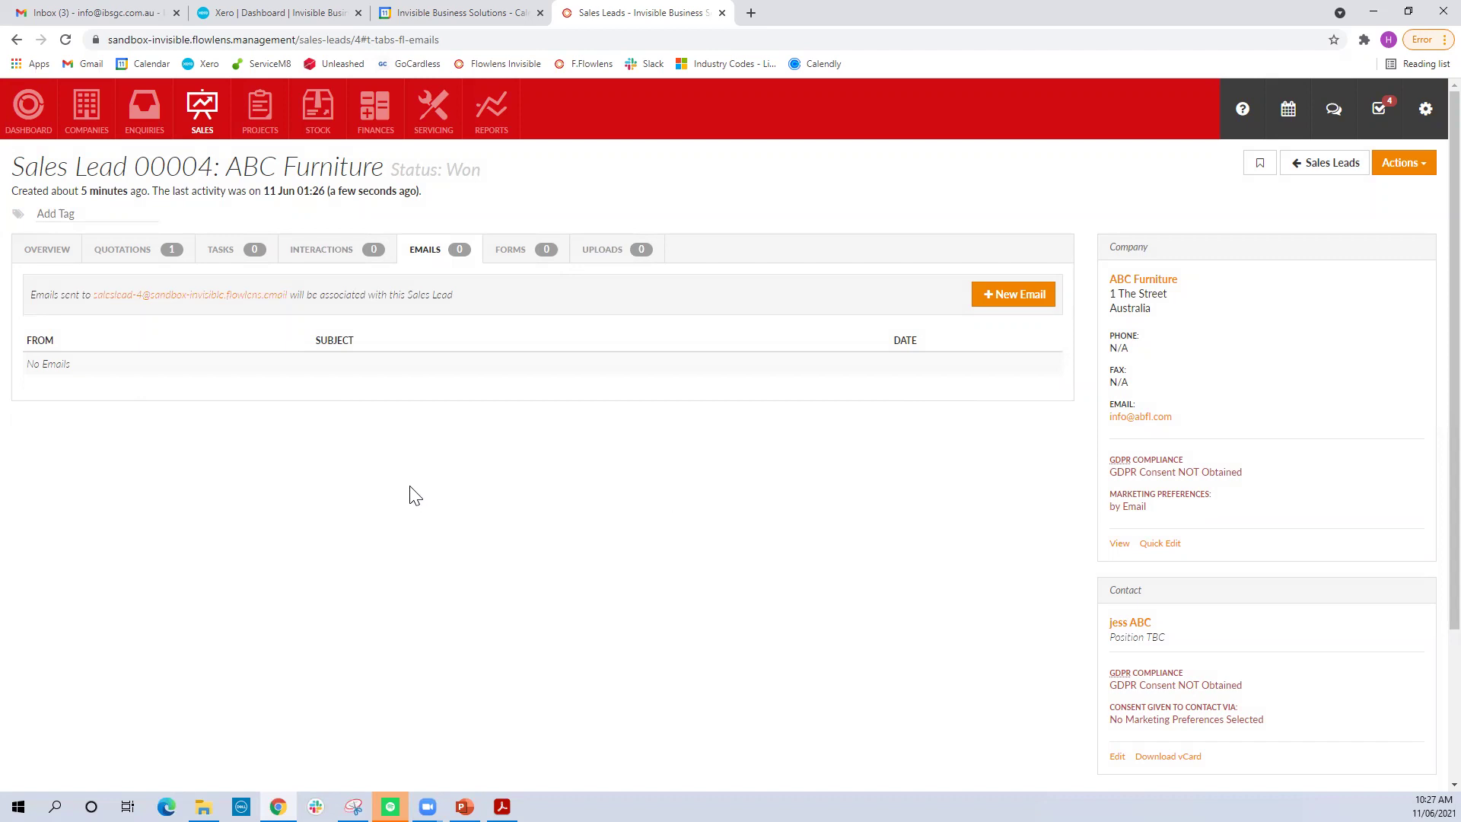
Look over the sales orders list and the other available sales and project sections
{"action": "mouse_move", "coordinate": [202, 122]}
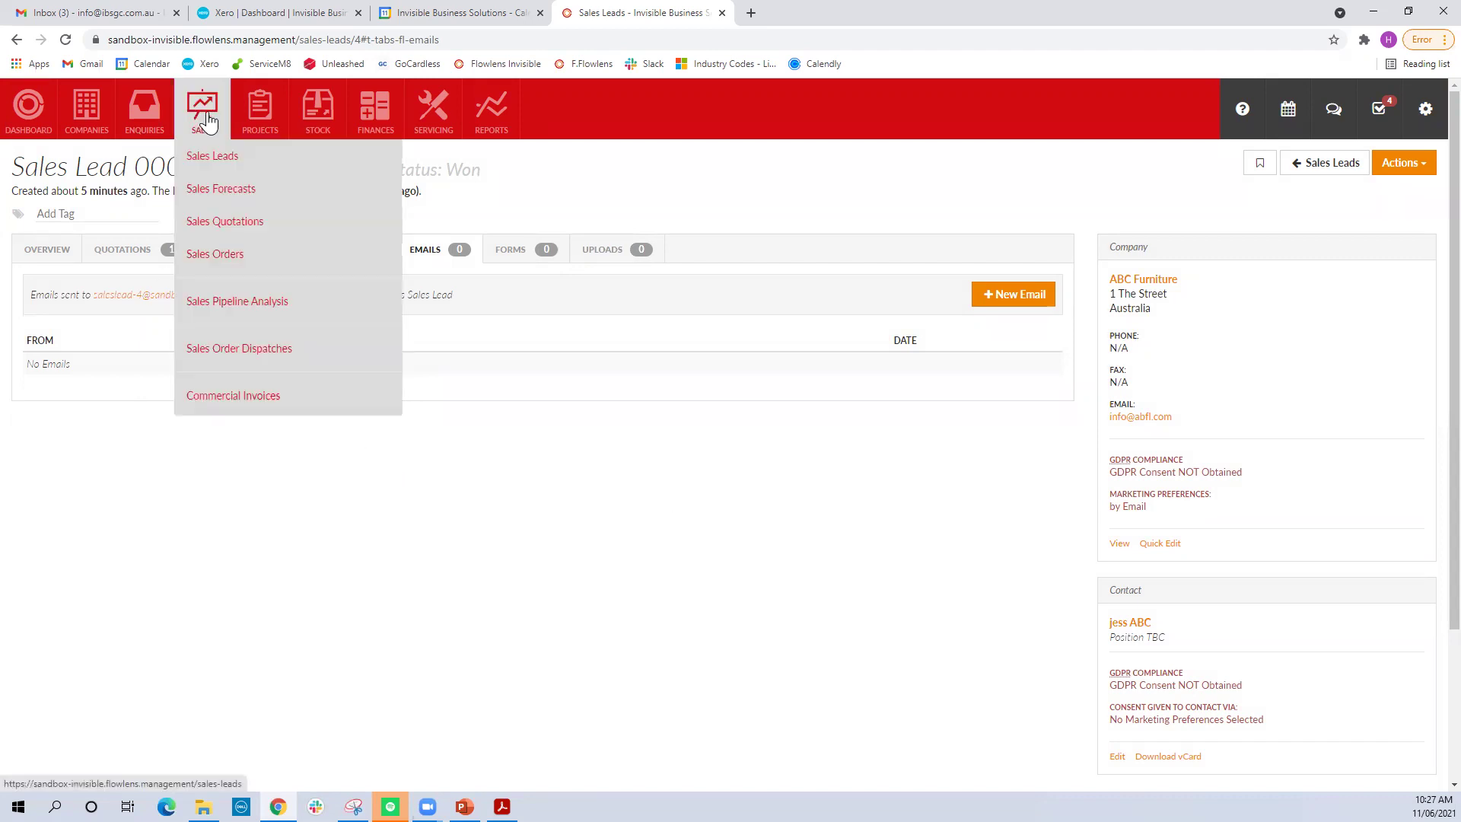
{"action": "left_click", "coordinate": [238, 253]}
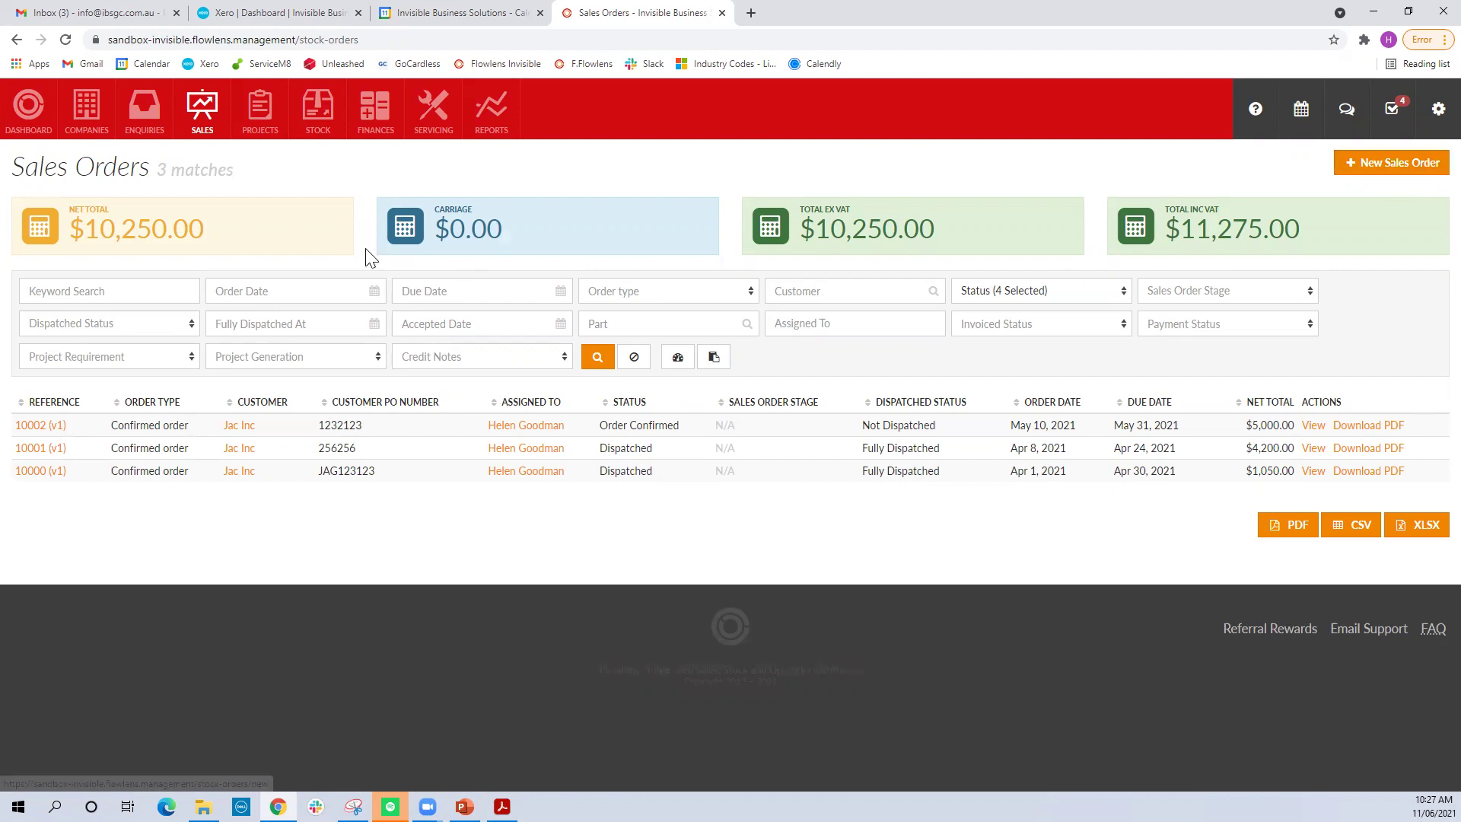
{"action": "mouse_move", "coordinate": [212, 130]}
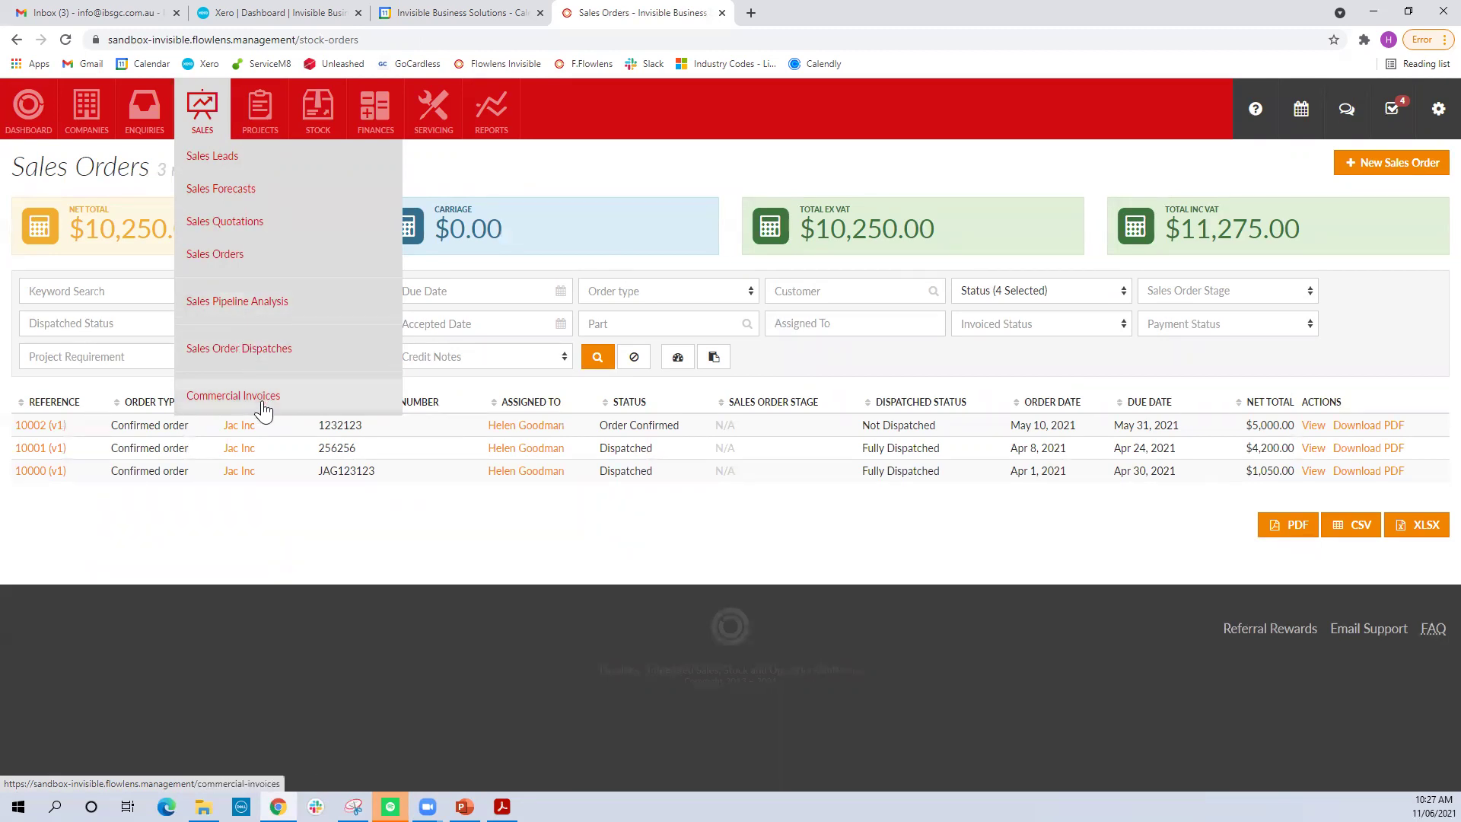
{"action": "mouse_move", "coordinate": [270, 107]}
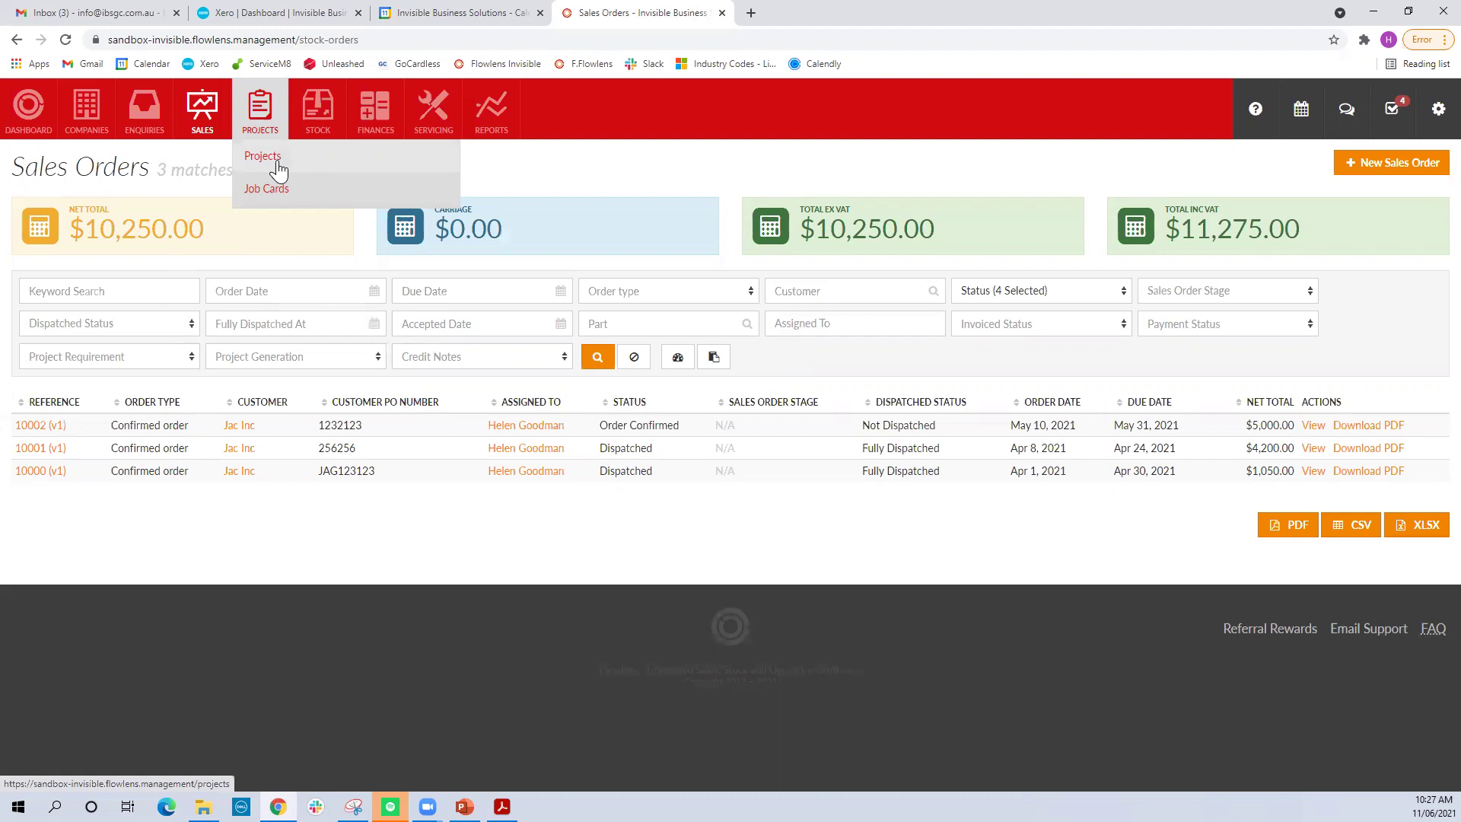
Open the stock part BOX-1 - Boxed Collection of Things and examine its Tools and Paint configuration categories
{"action": "mouse_move", "coordinate": [314, 135]}
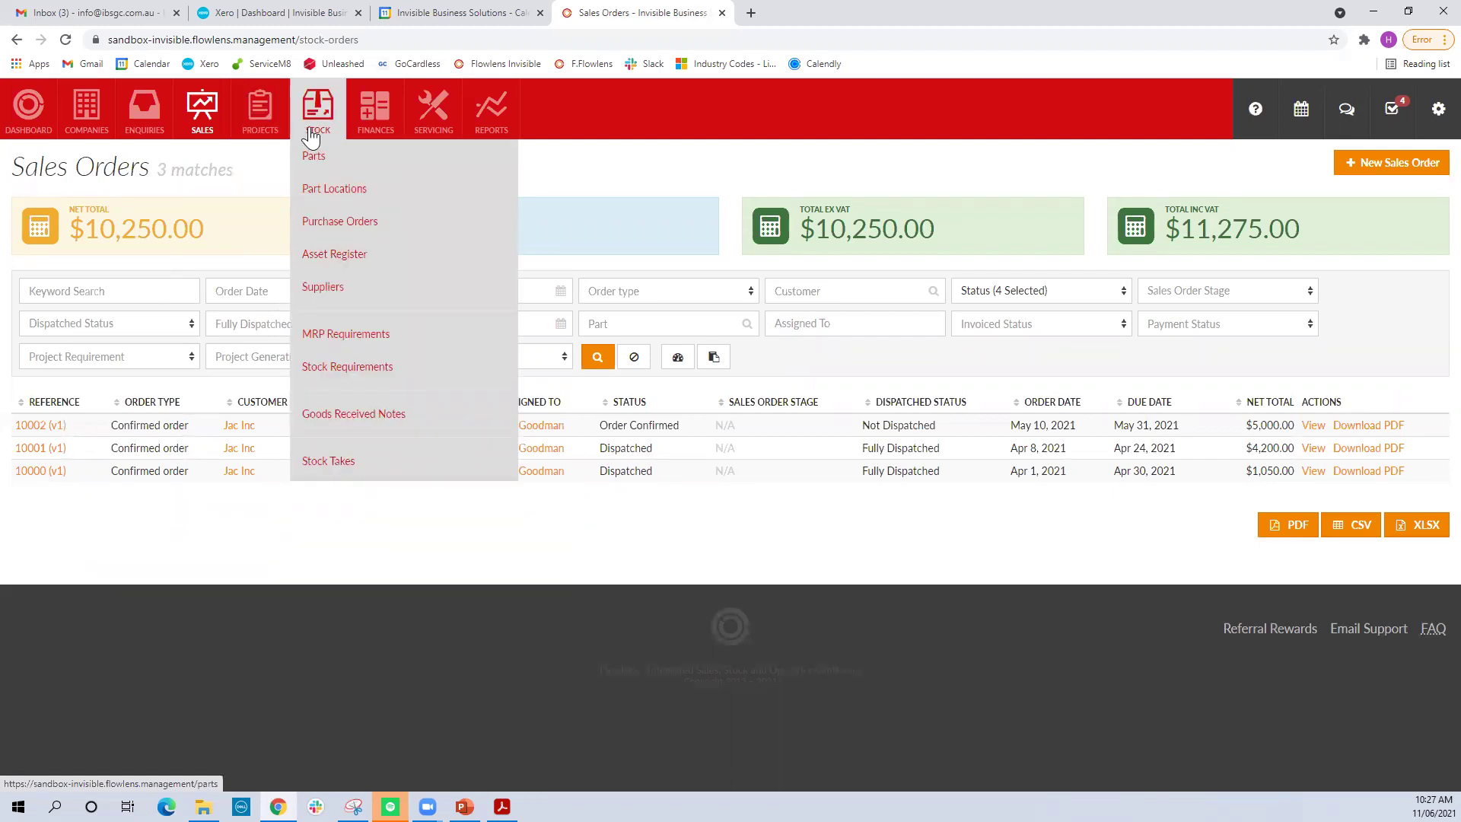
{"action": "left_click", "coordinate": [342, 174]}
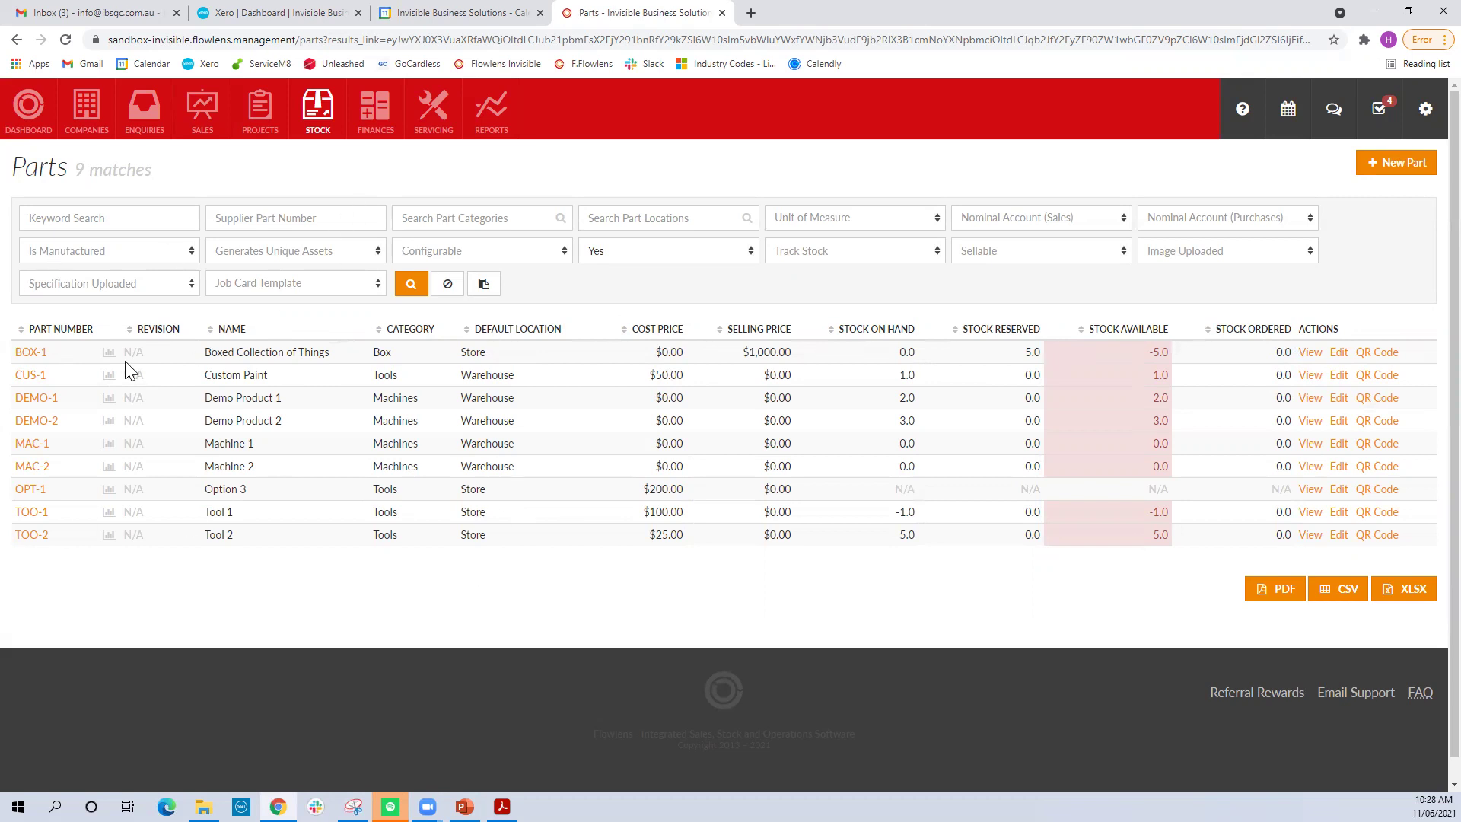
{"action": "left_click", "coordinate": [31, 352]}
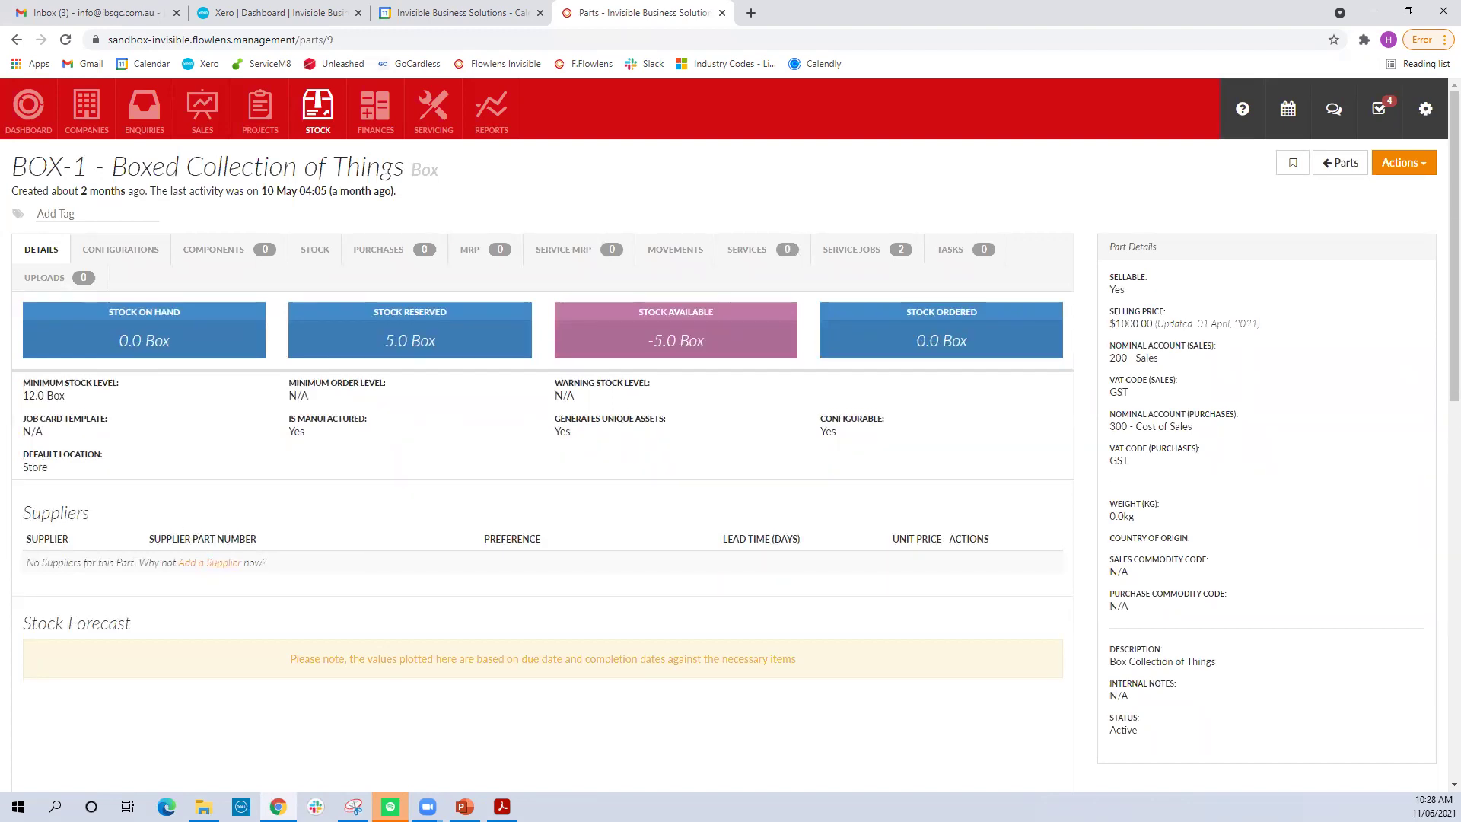
{"action": "key", "text": "alt+Tab"}
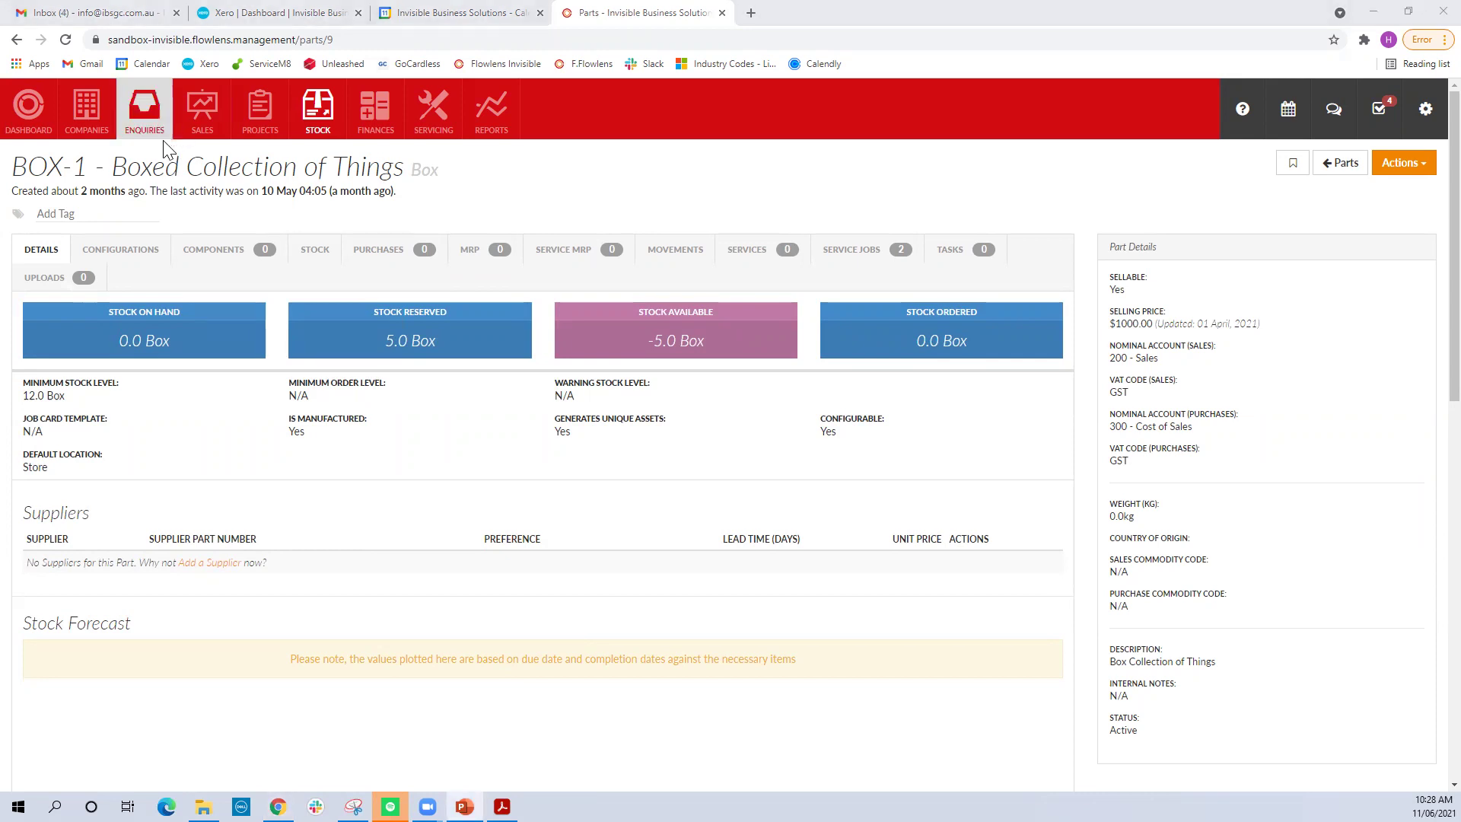
{"action": "left_click", "coordinate": [123, 255]}
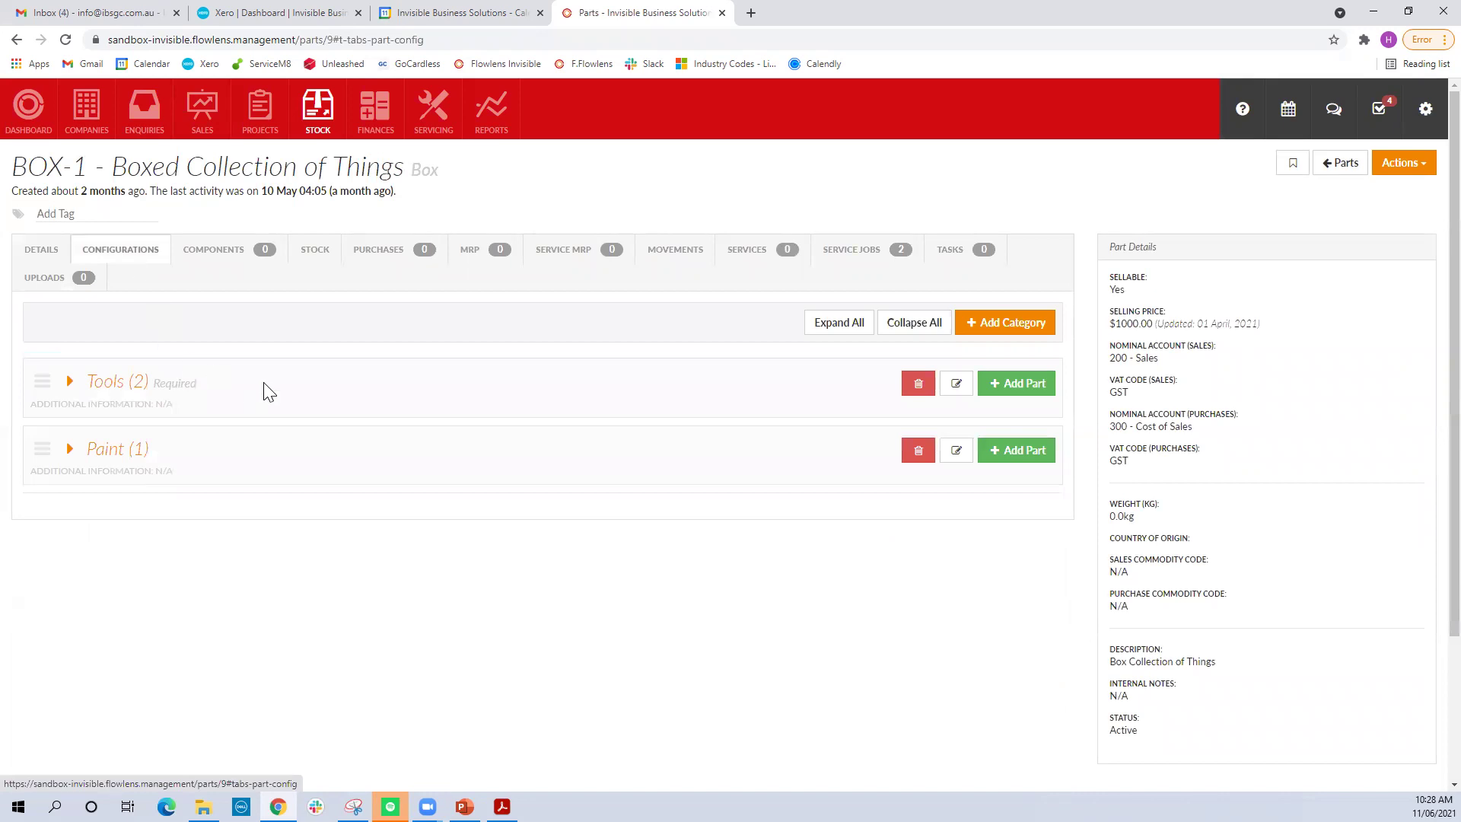
{"action": "left_click", "coordinate": [70, 382]}
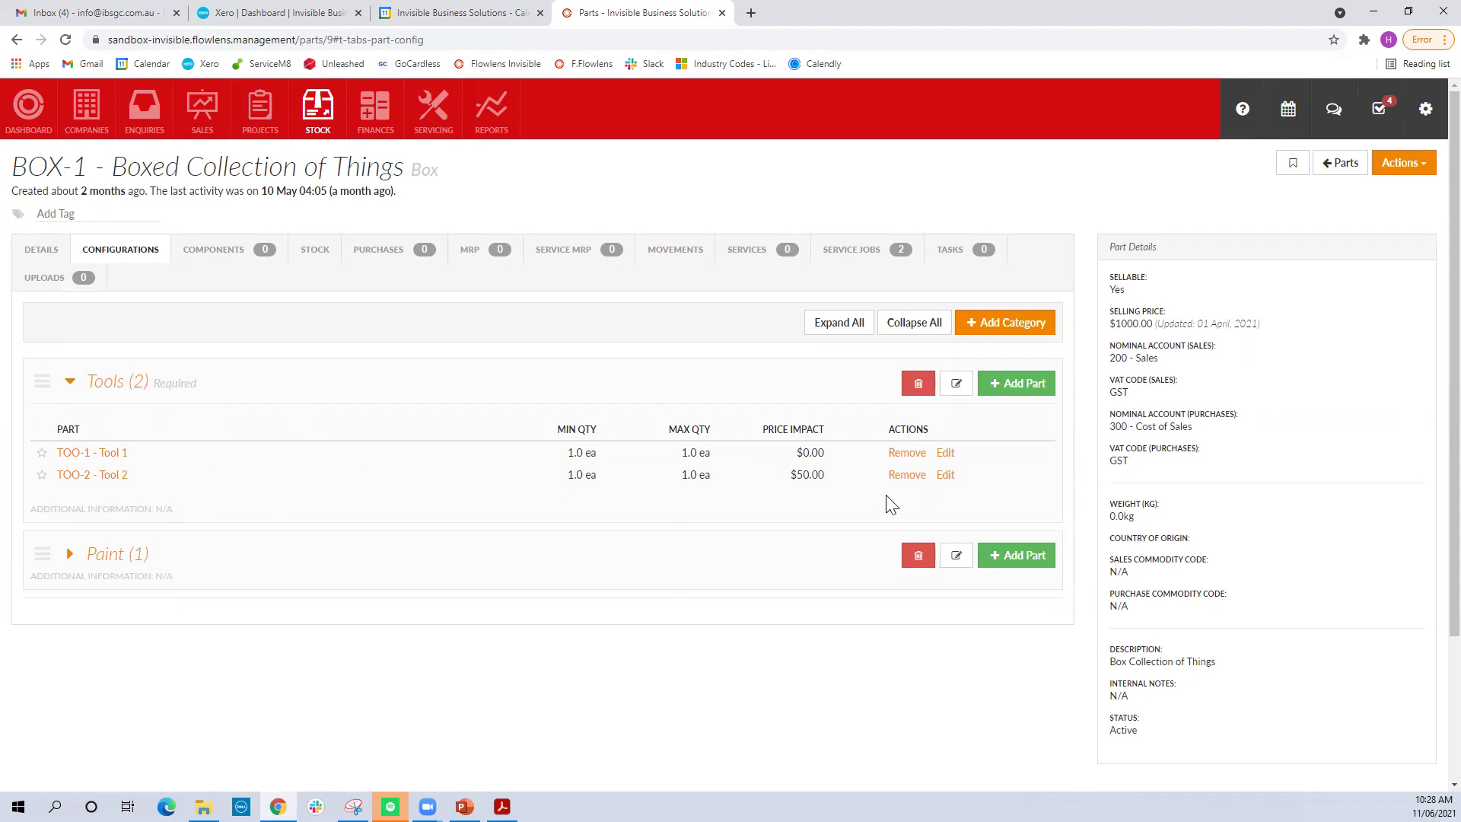
{"action": "left_click", "coordinate": [106, 556]}
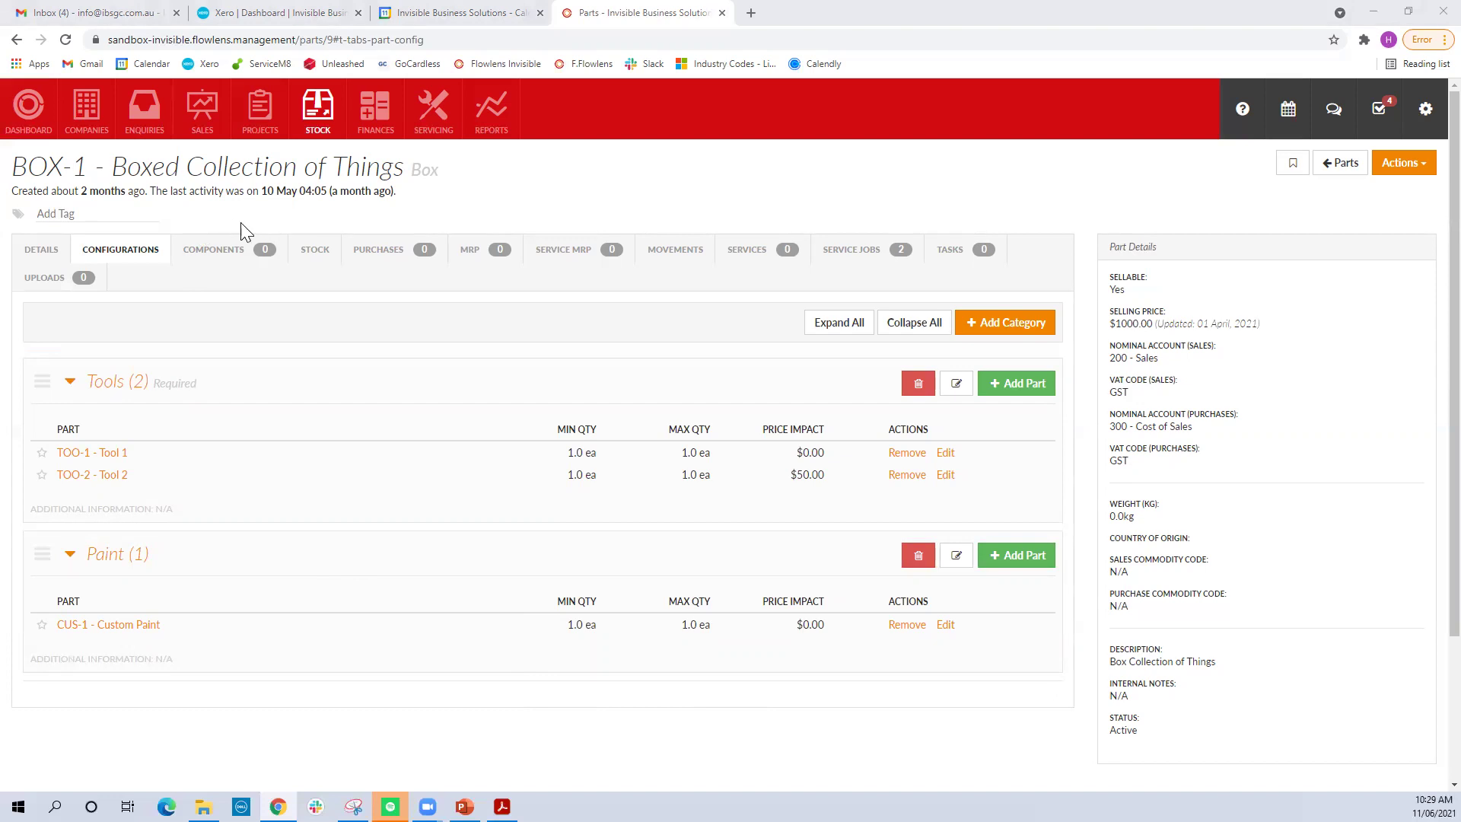
Review the BOX-1 part's components, stock, purchases, MRP, service MRP, movements, services and service jobs
{"action": "left_click", "coordinate": [231, 253]}
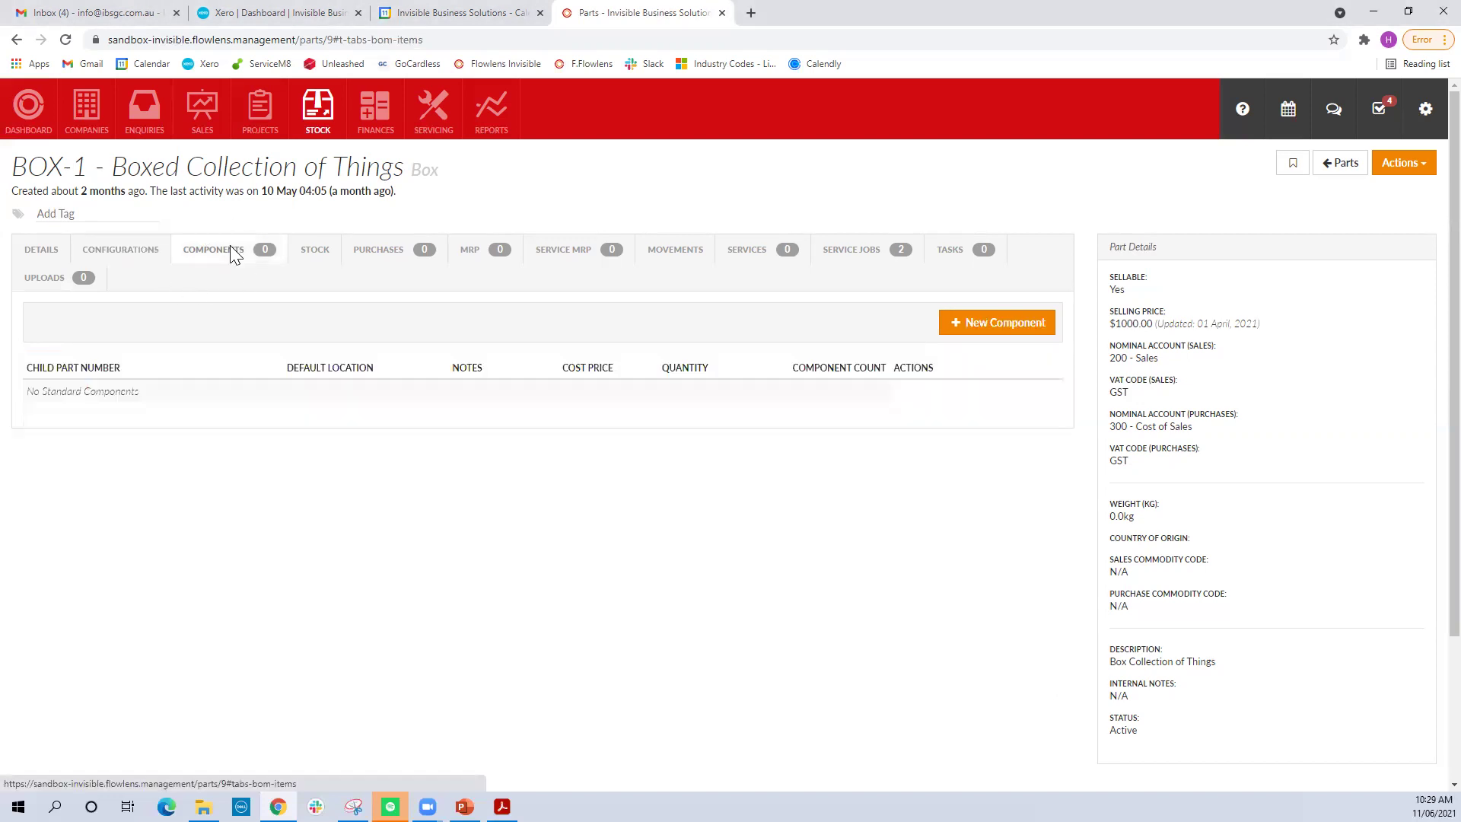
{"action": "left_click", "coordinate": [328, 254]}
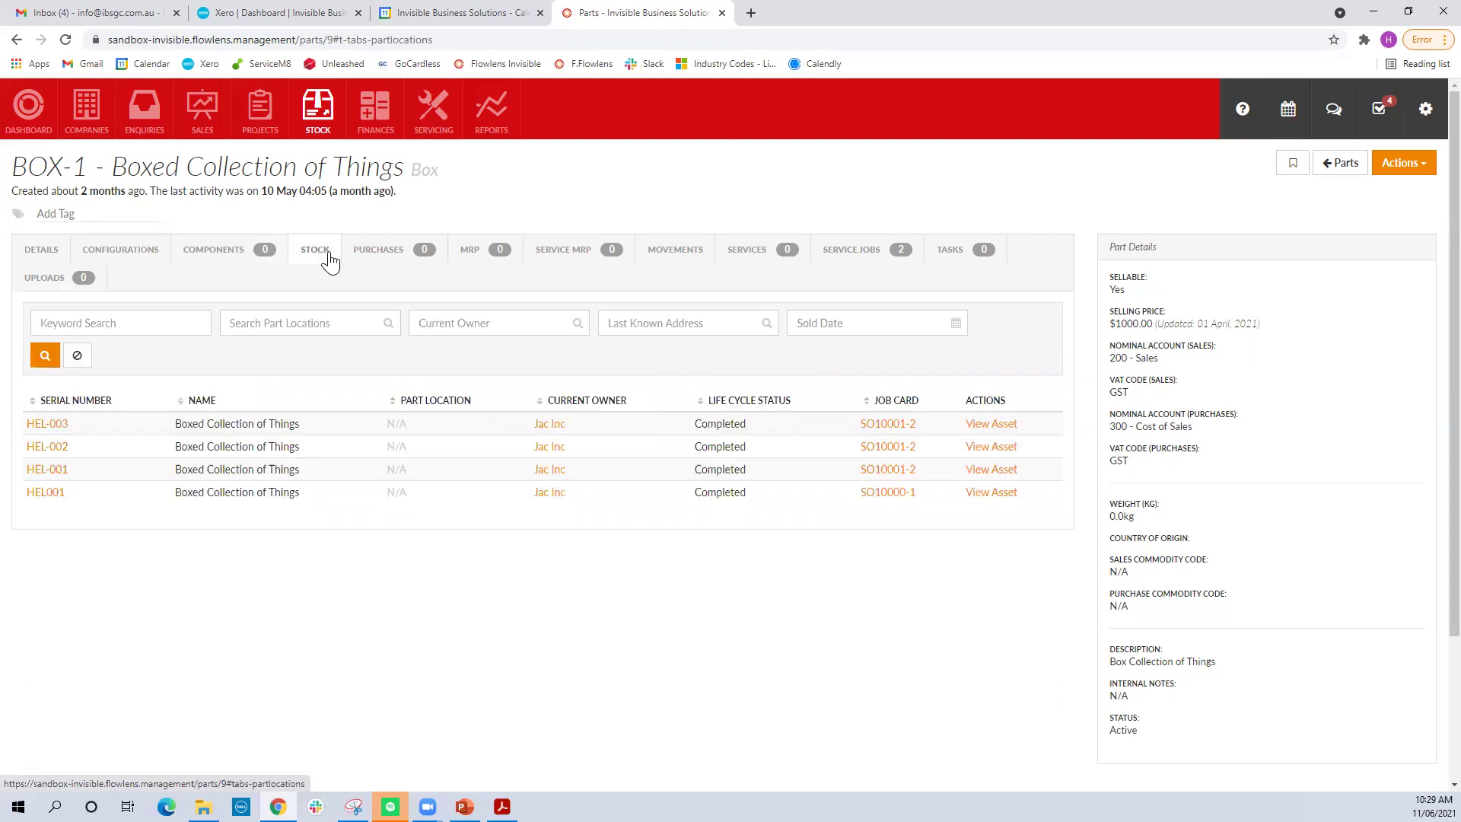
{"action": "left_click", "coordinate": [398, 251]}
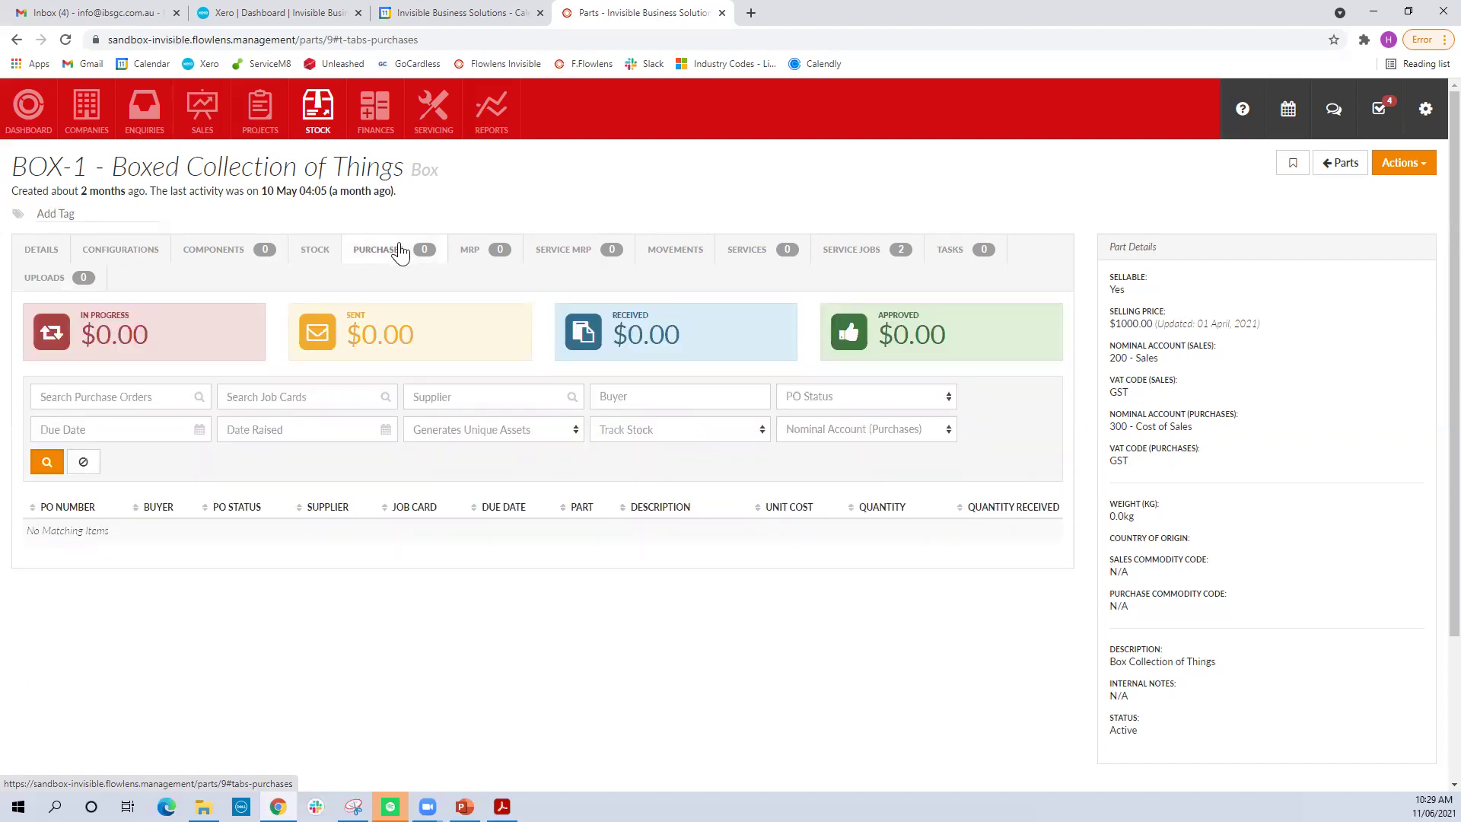
{"action": "left_click", "coordinate": [470, 253]}
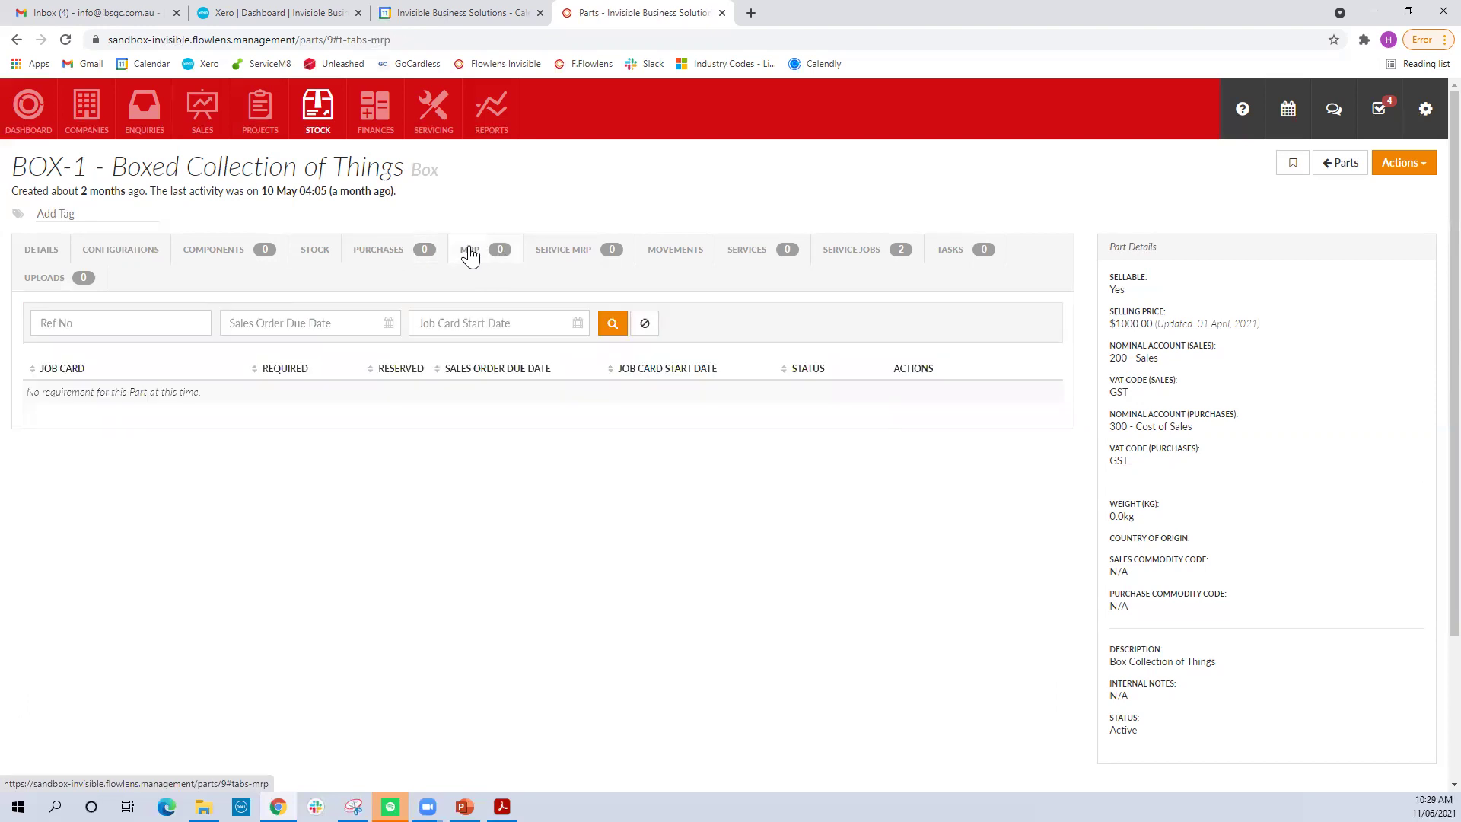
{"action": "left_click", "coordinate": [572, 251]}
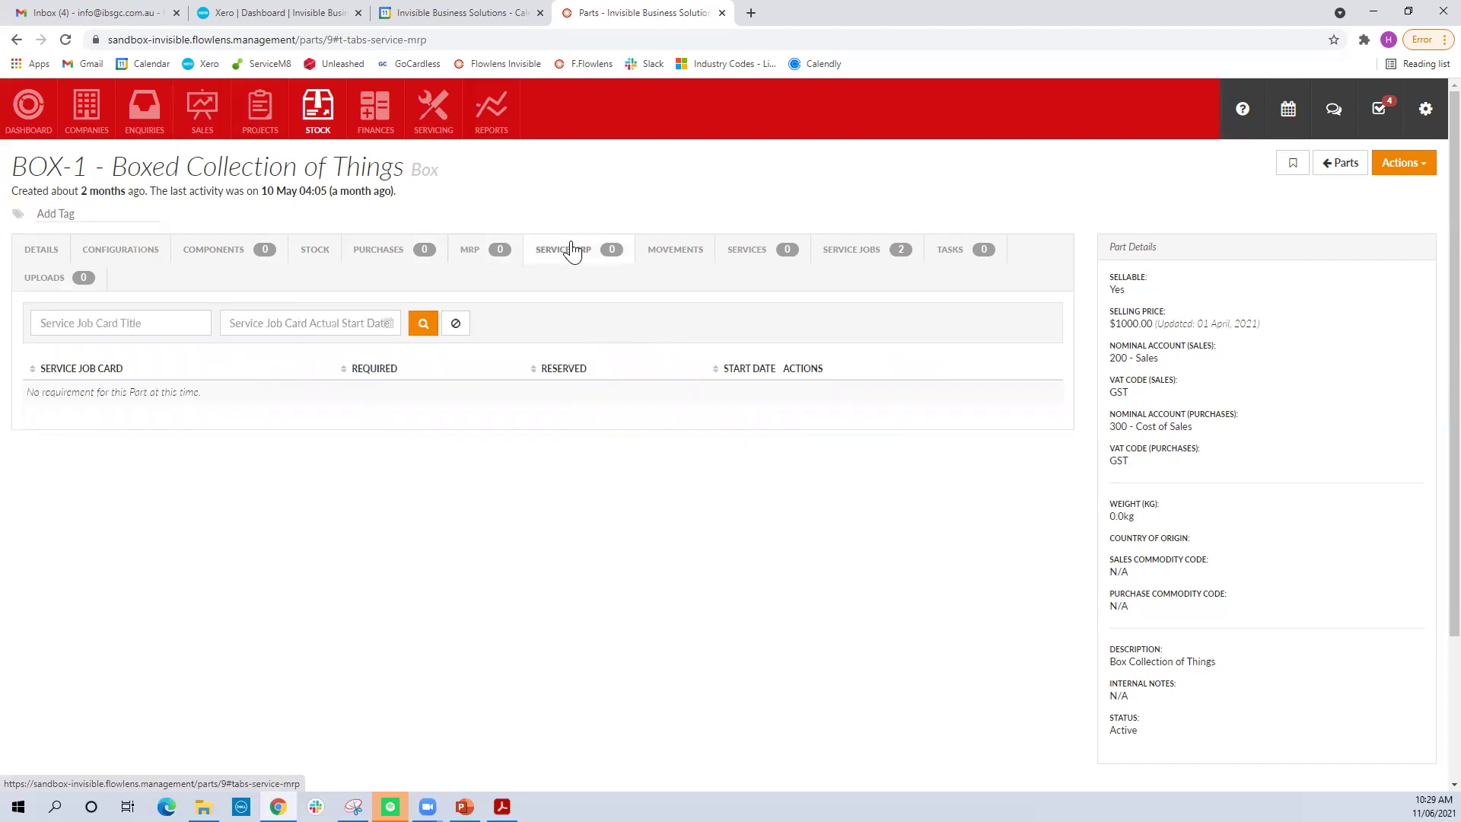
{"action": "left_click", "coordinate": [670, 251]}
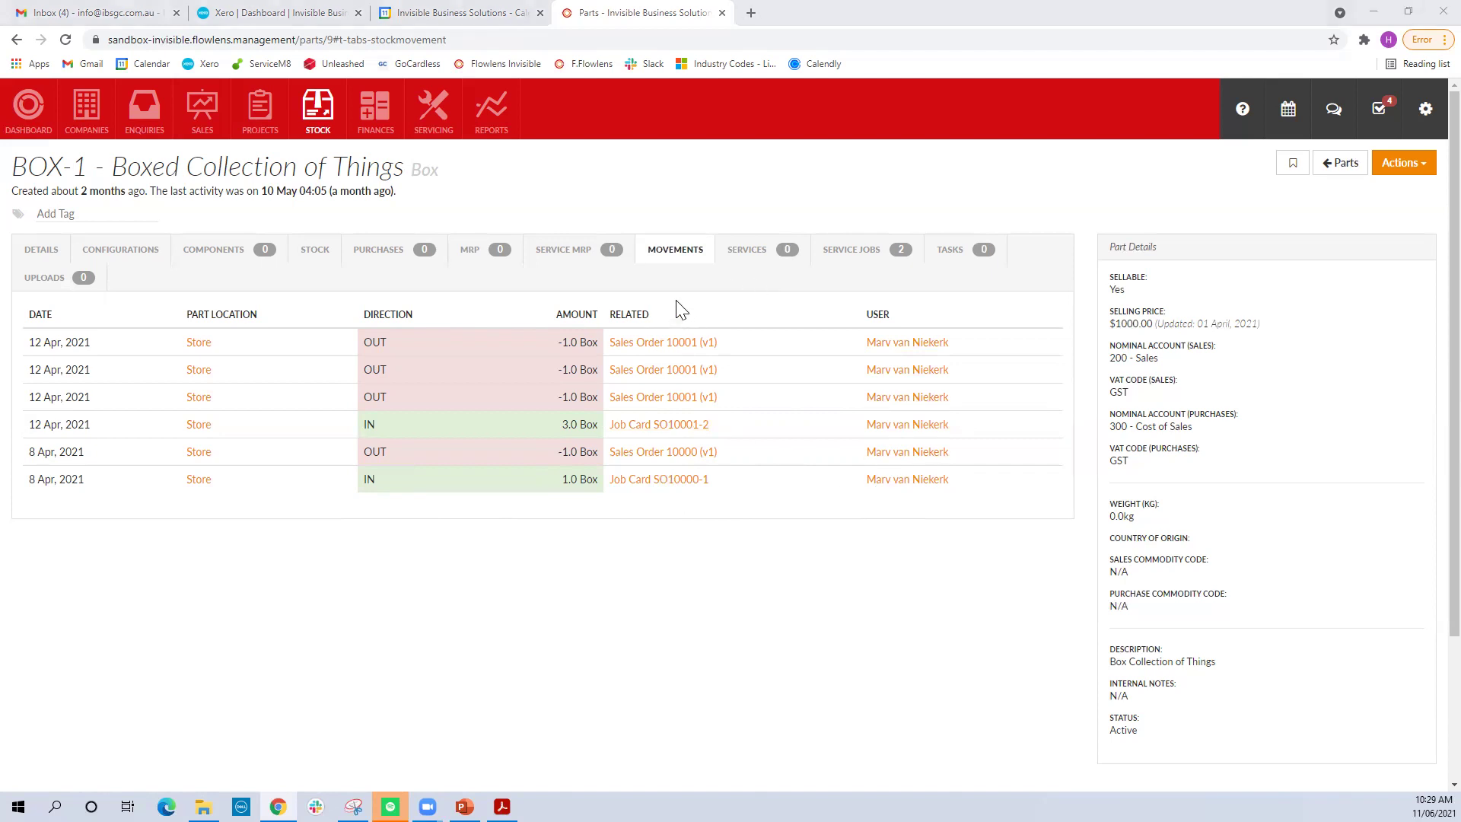
{"action": "left_click", "coordinate": [756, 257]}
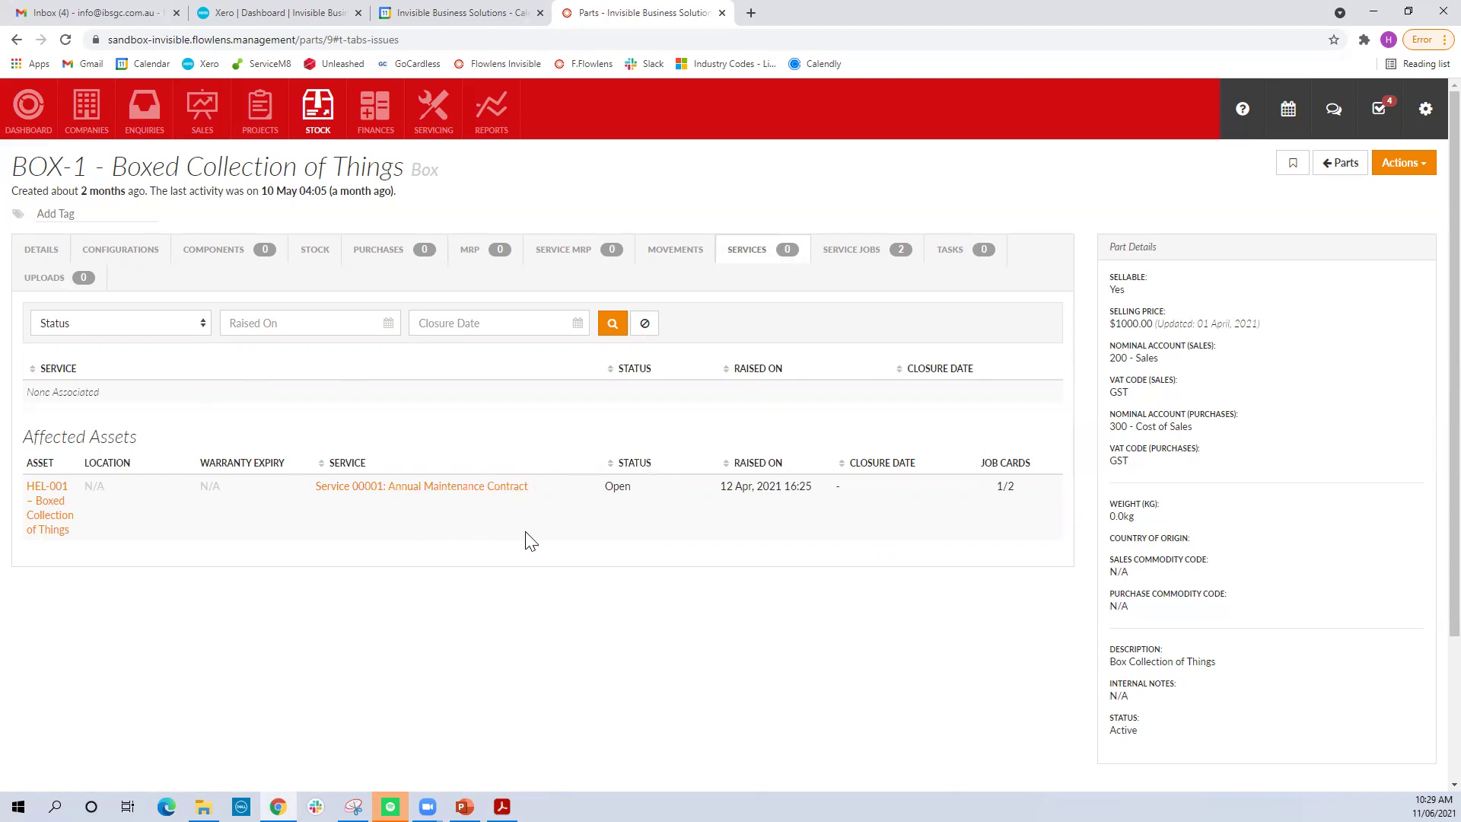
{"action": "left_click", "coordinate": [860, 261]}
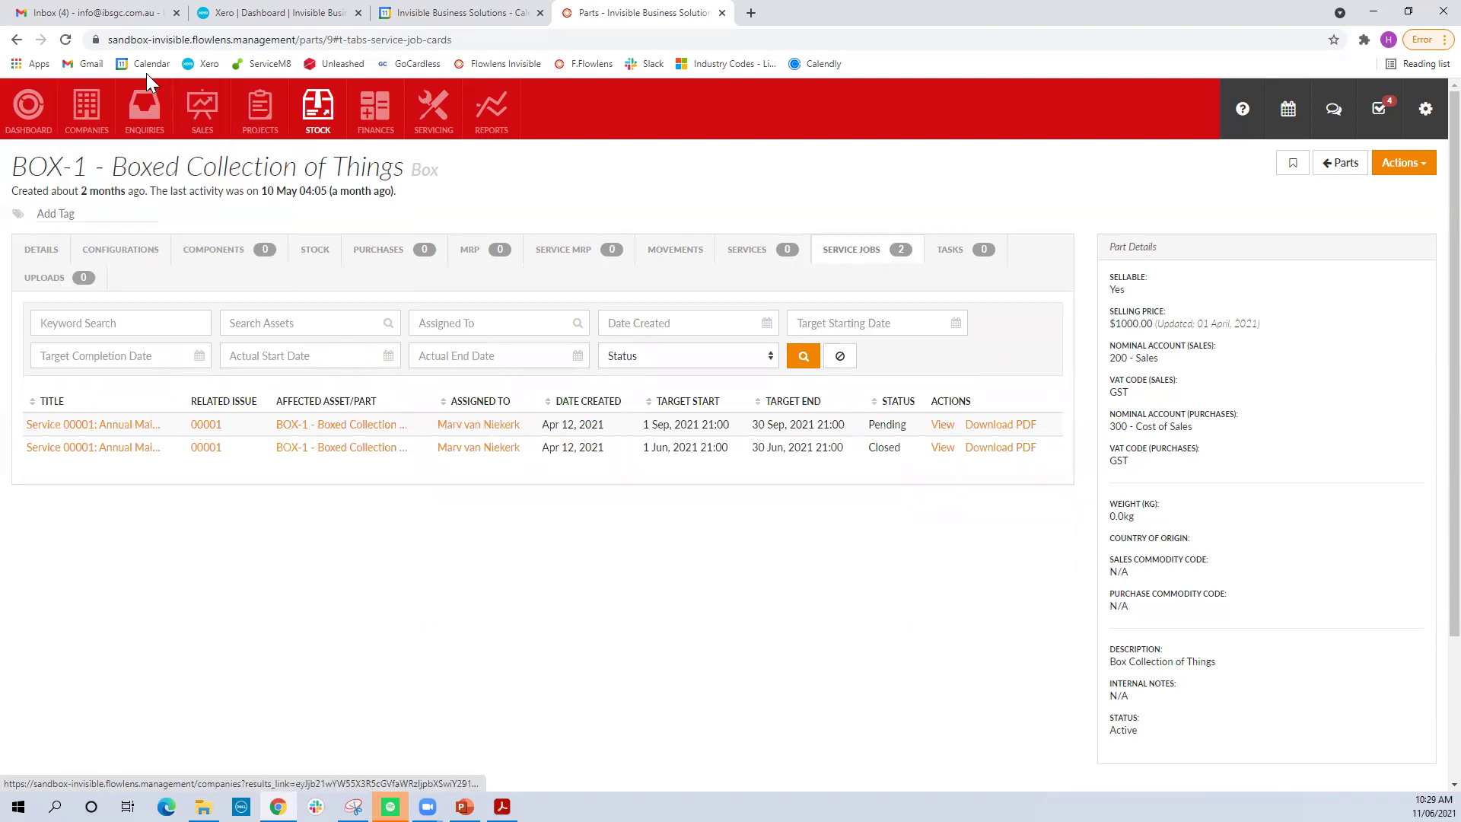
Look over the purchase orders list and the manufacturing and service MRP requirements
{"action": "left_click", "coordinate": [318, 111]}
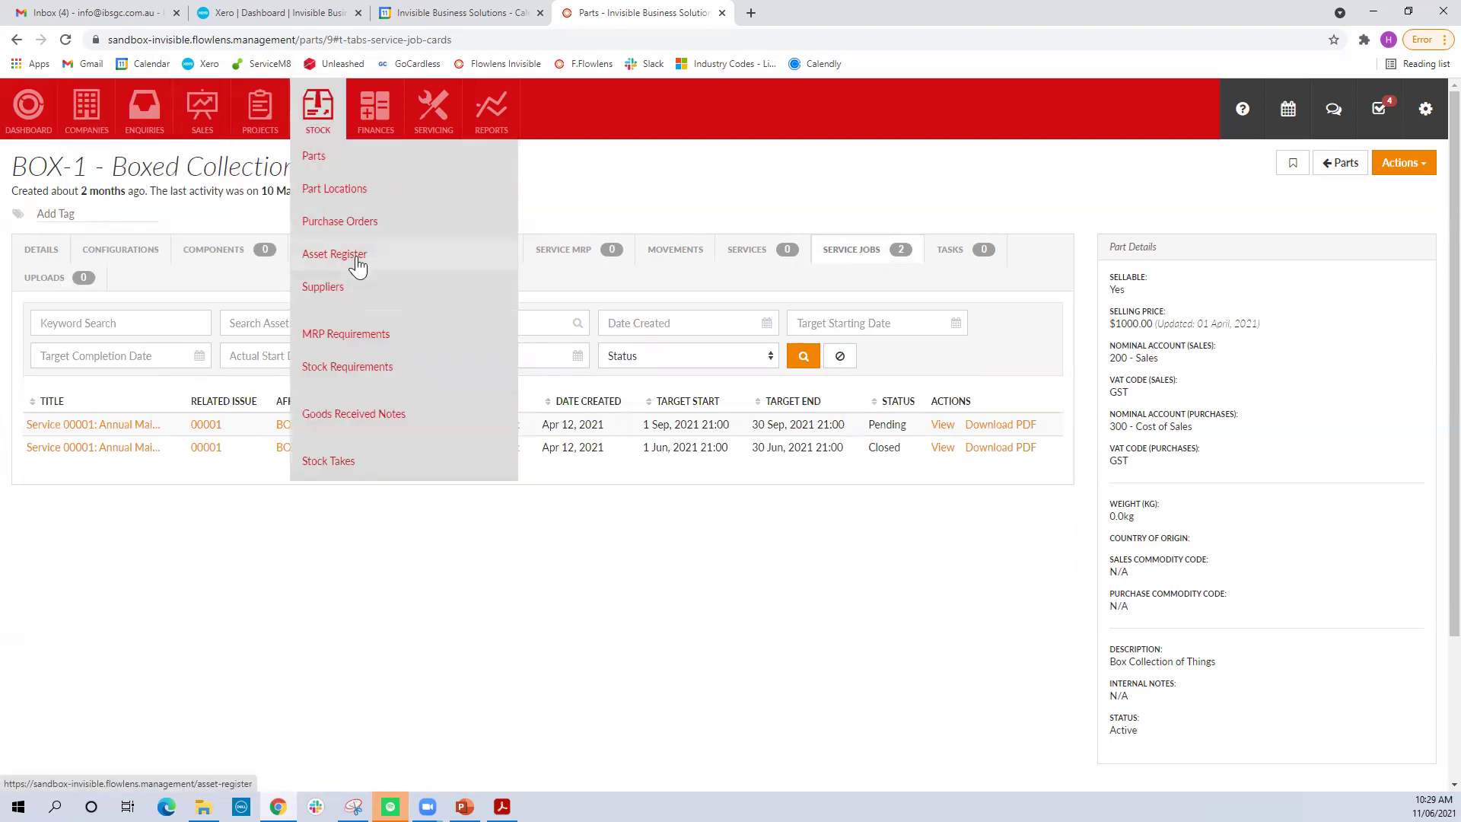
{"action": "left_click", "coordinate": [365, 224]}
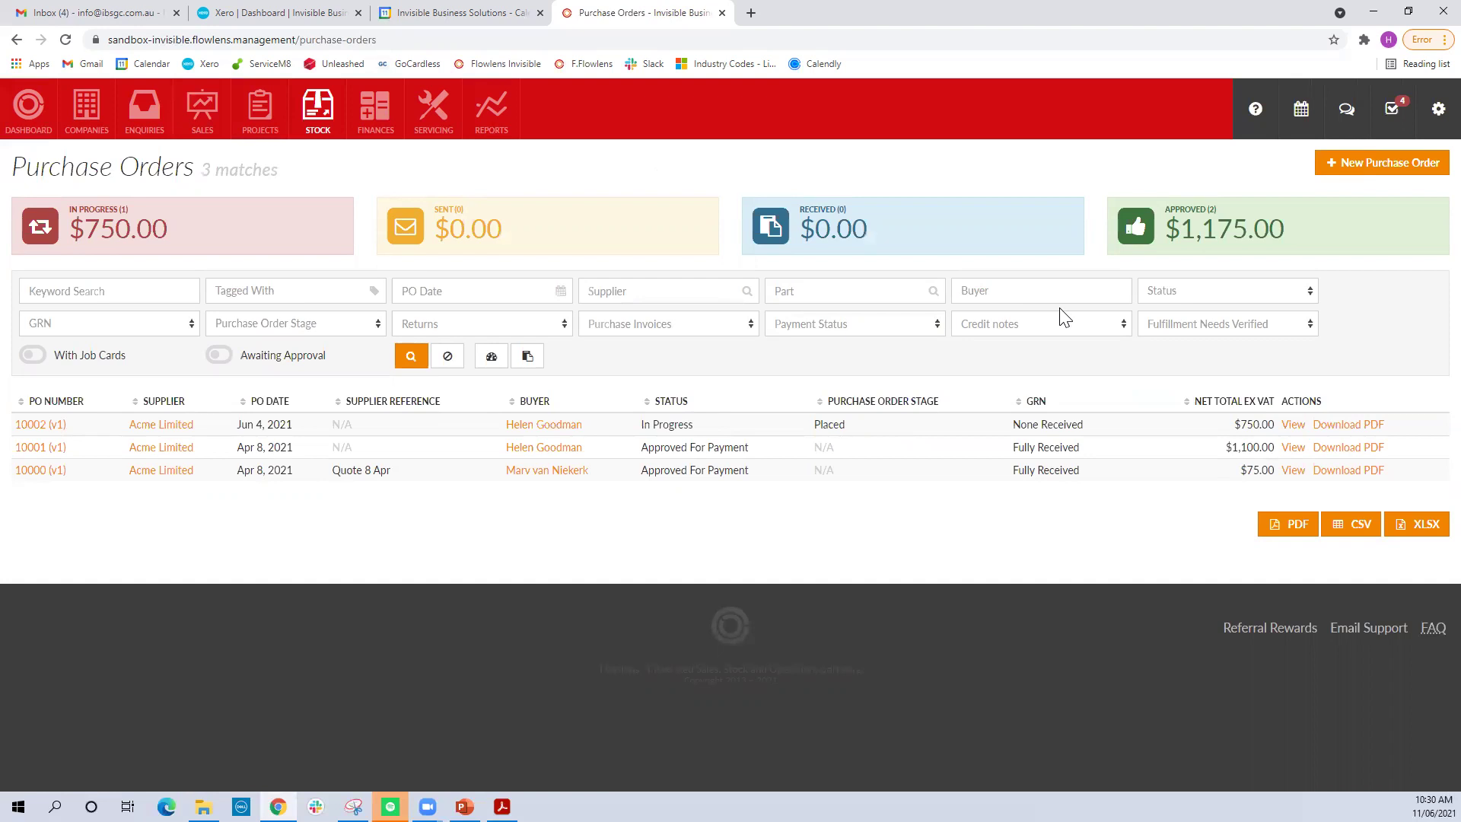
{"action": "mouse_move", "coordinate": [313, 133]}
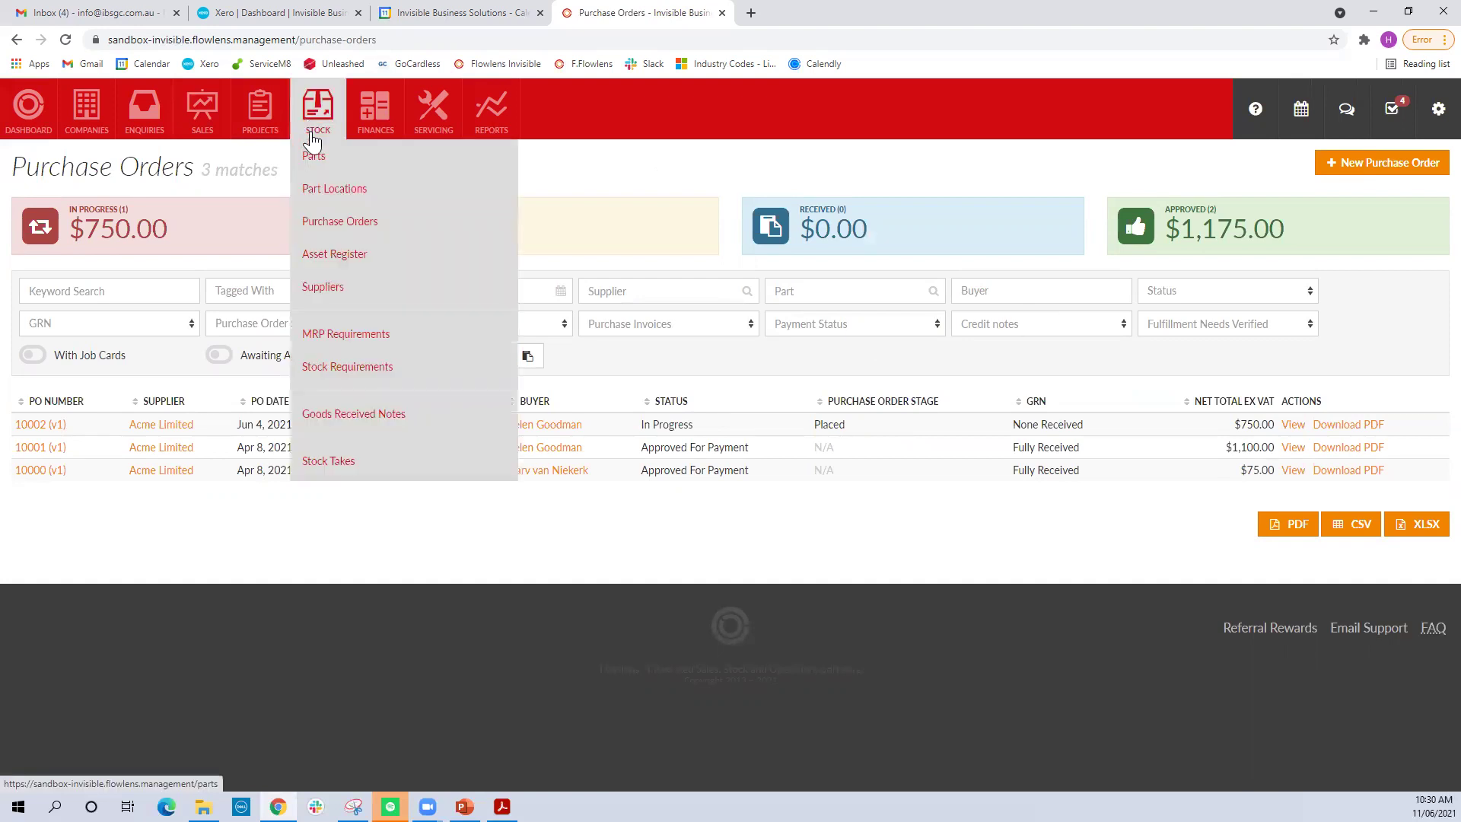
{"action": "left_click", "coordinate": [362, 341]}
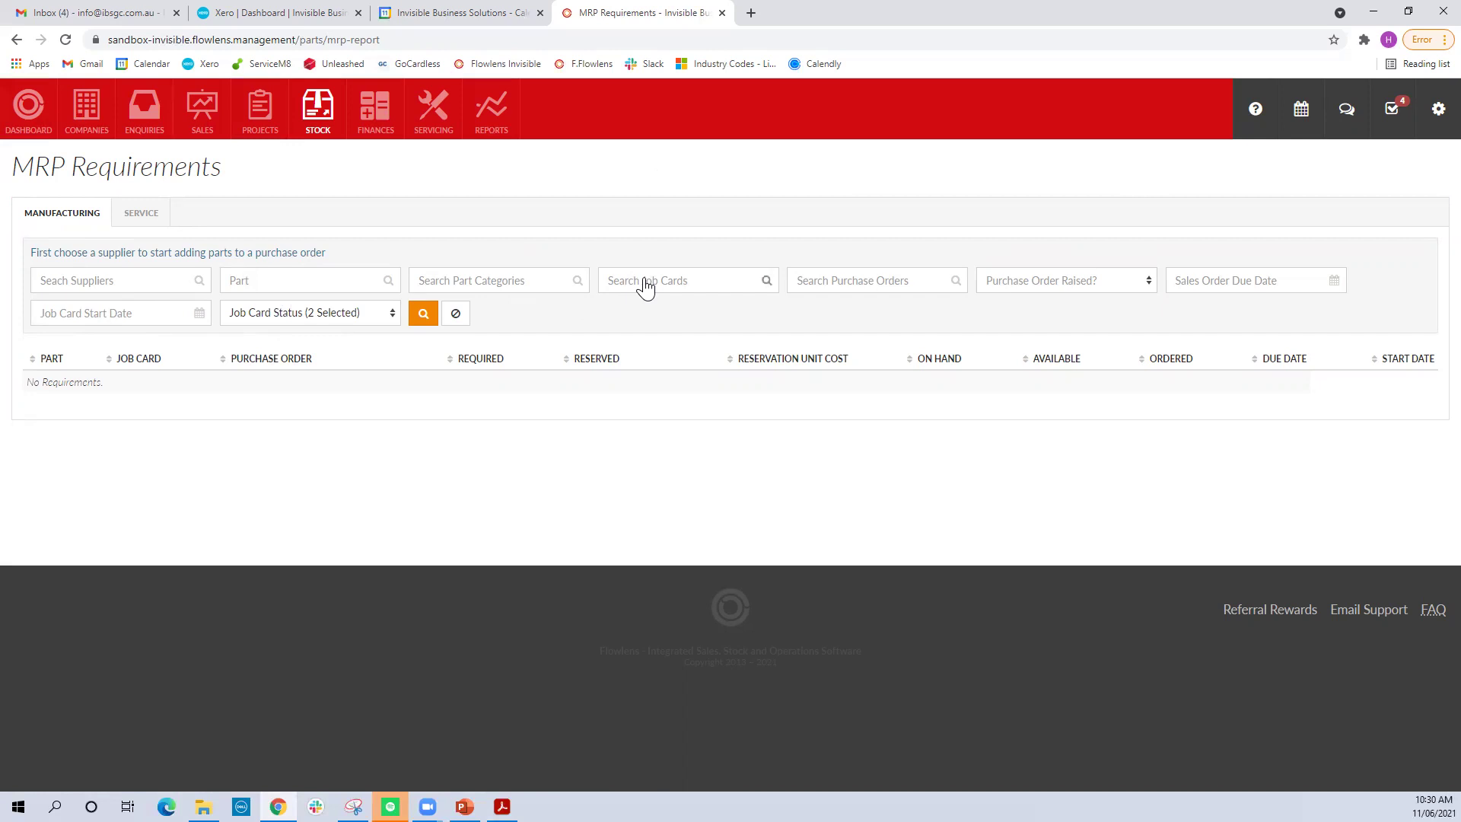
{"action": "left_click", "coordinate": [145, 214]}
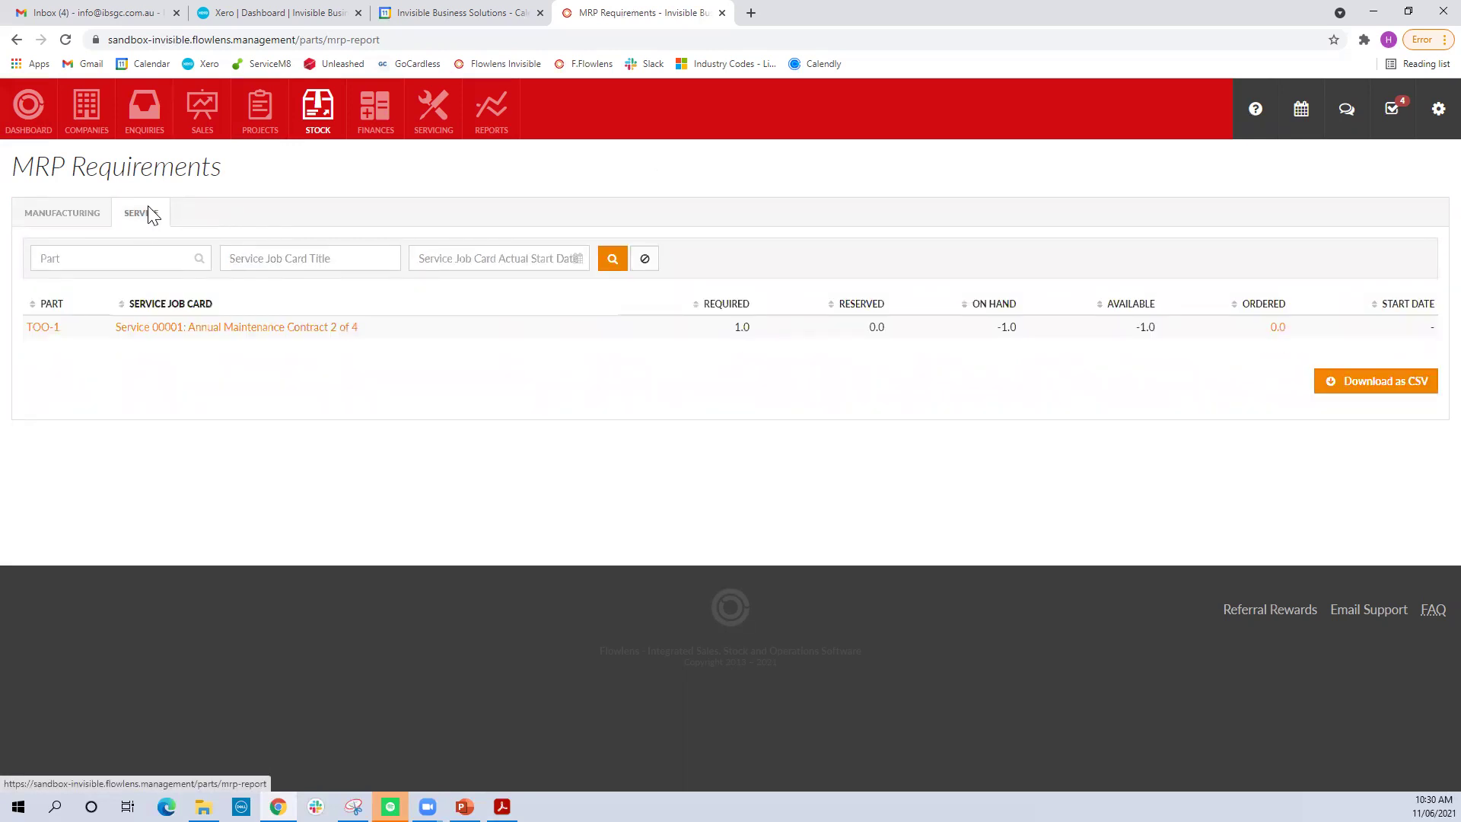
Look over the stock takes list and the available finance sections
{"action": "mouse_move", "coordinate": [324, 131]}
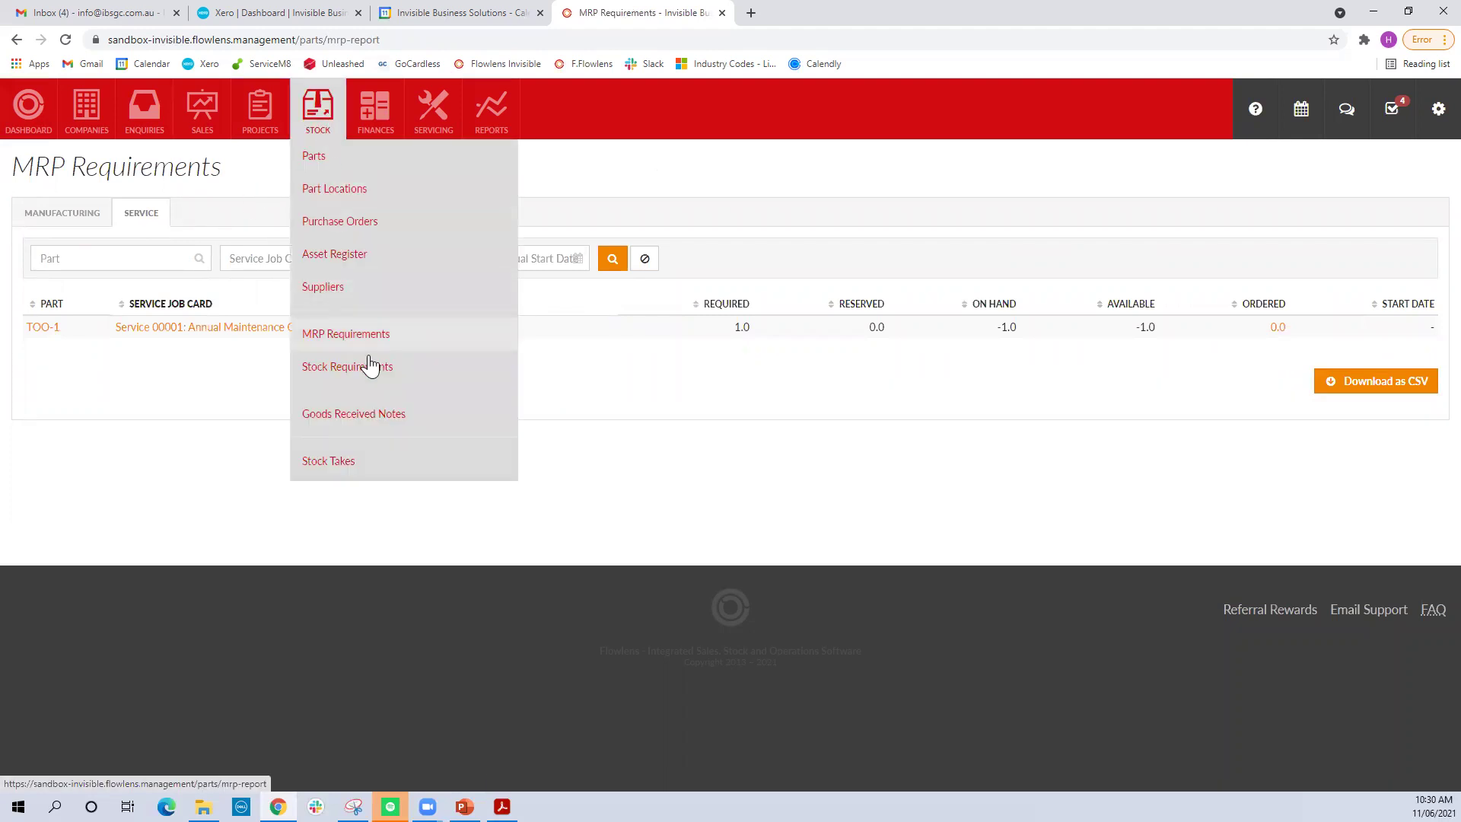
{"action": "left_click", "coordinate": [381, 464]}
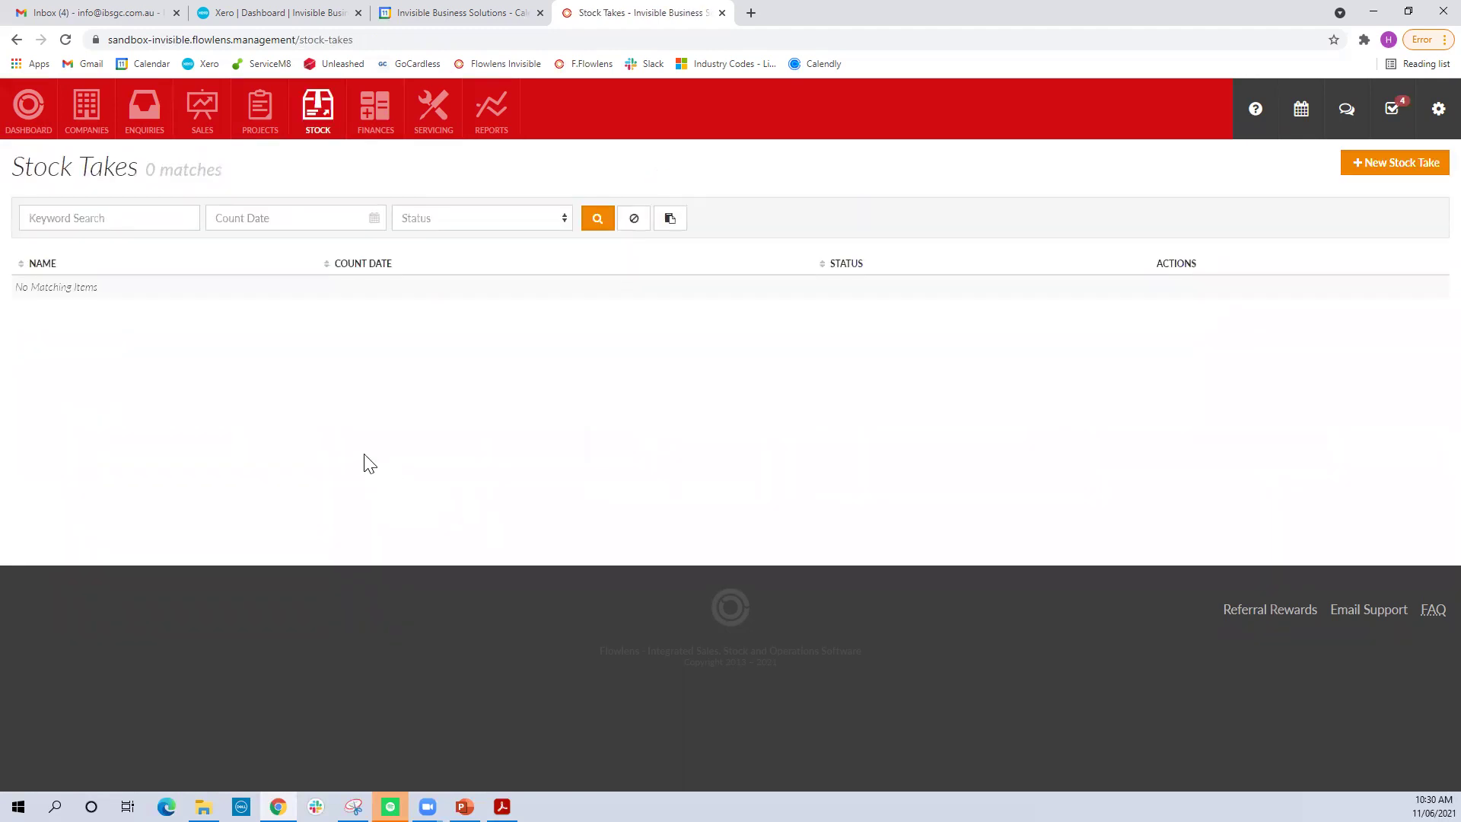
{"action": "mouse_move", "coordinate": [376, 135]}
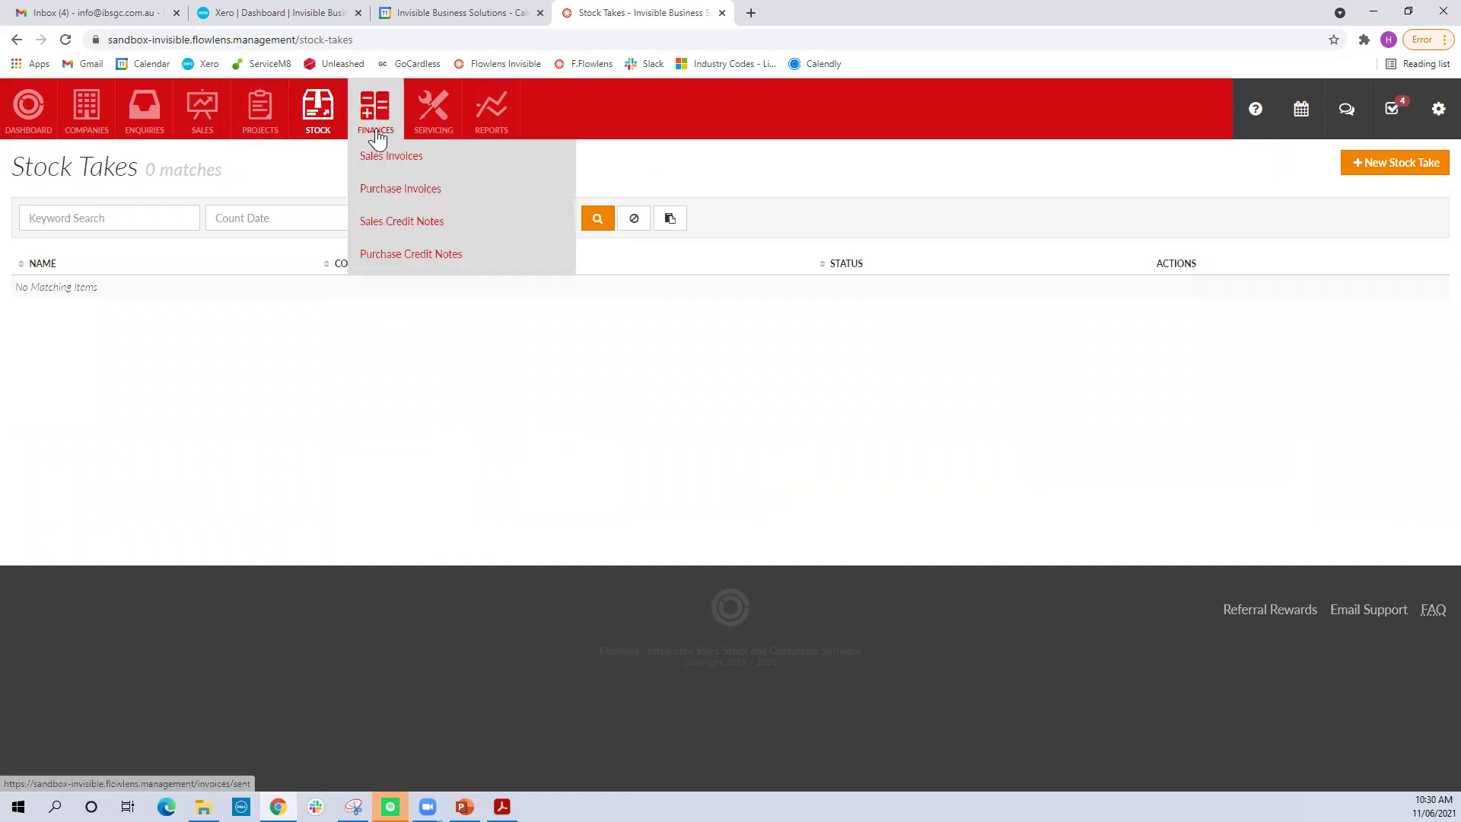
Open job card SO10001-2 from the job cards list and review its overview and stock reservations
{"action": "mouse_move", "coordinate": [259, 126]}
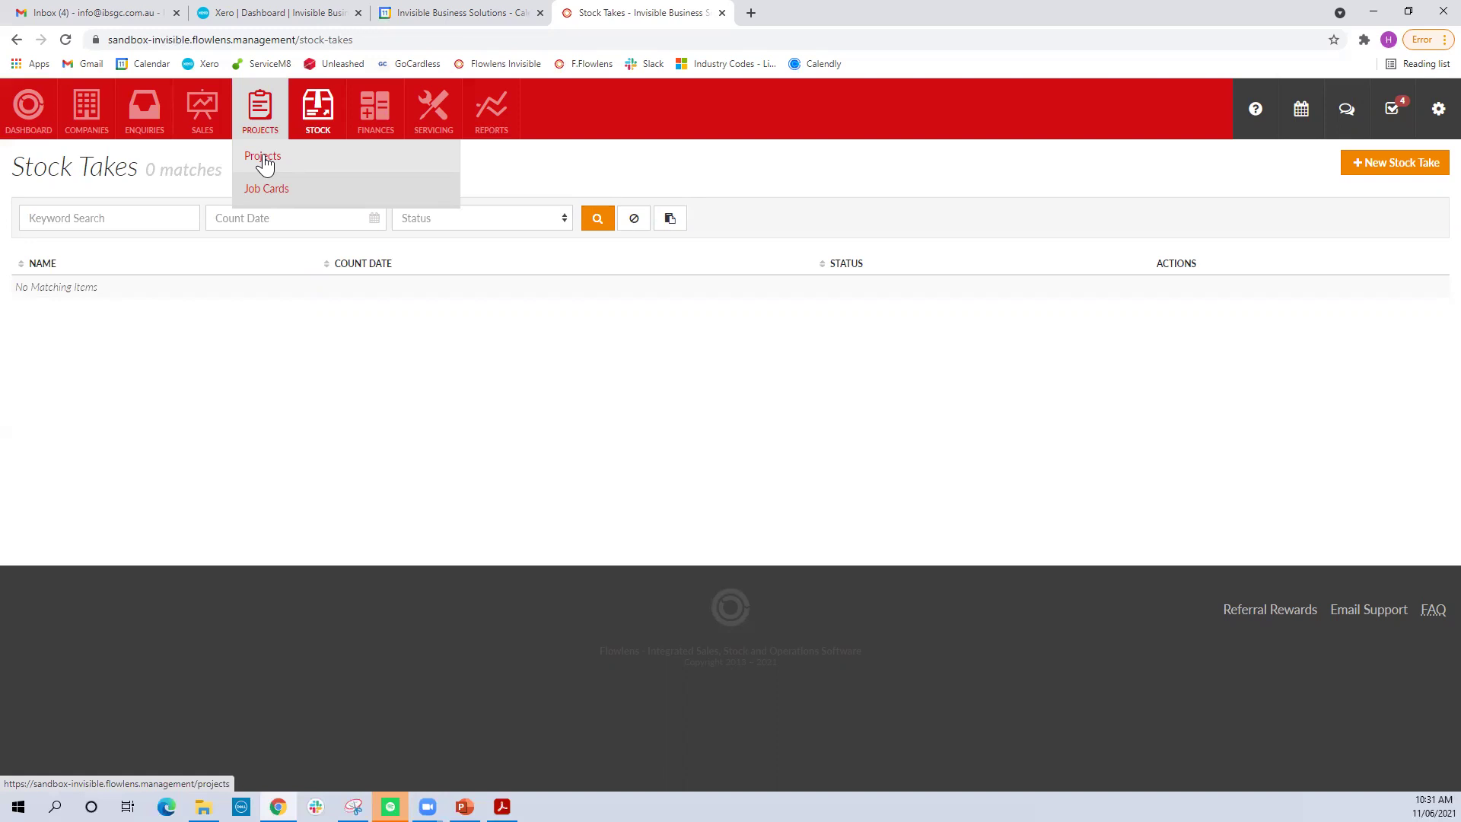
{"action": "left_click", "coordinate": [275, 188]}
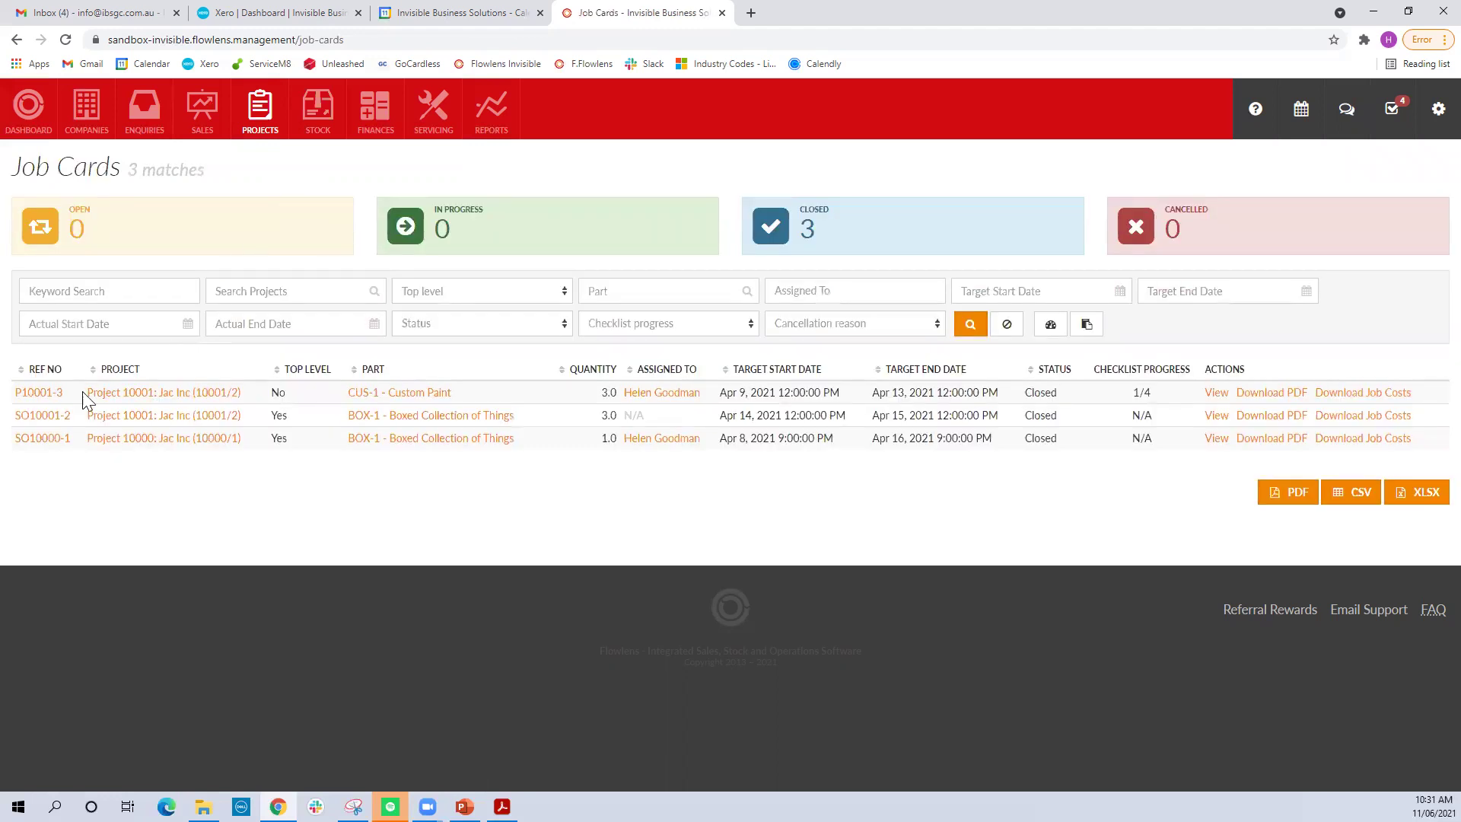
{"action": "left_click", "coordinate": [42, 416]}
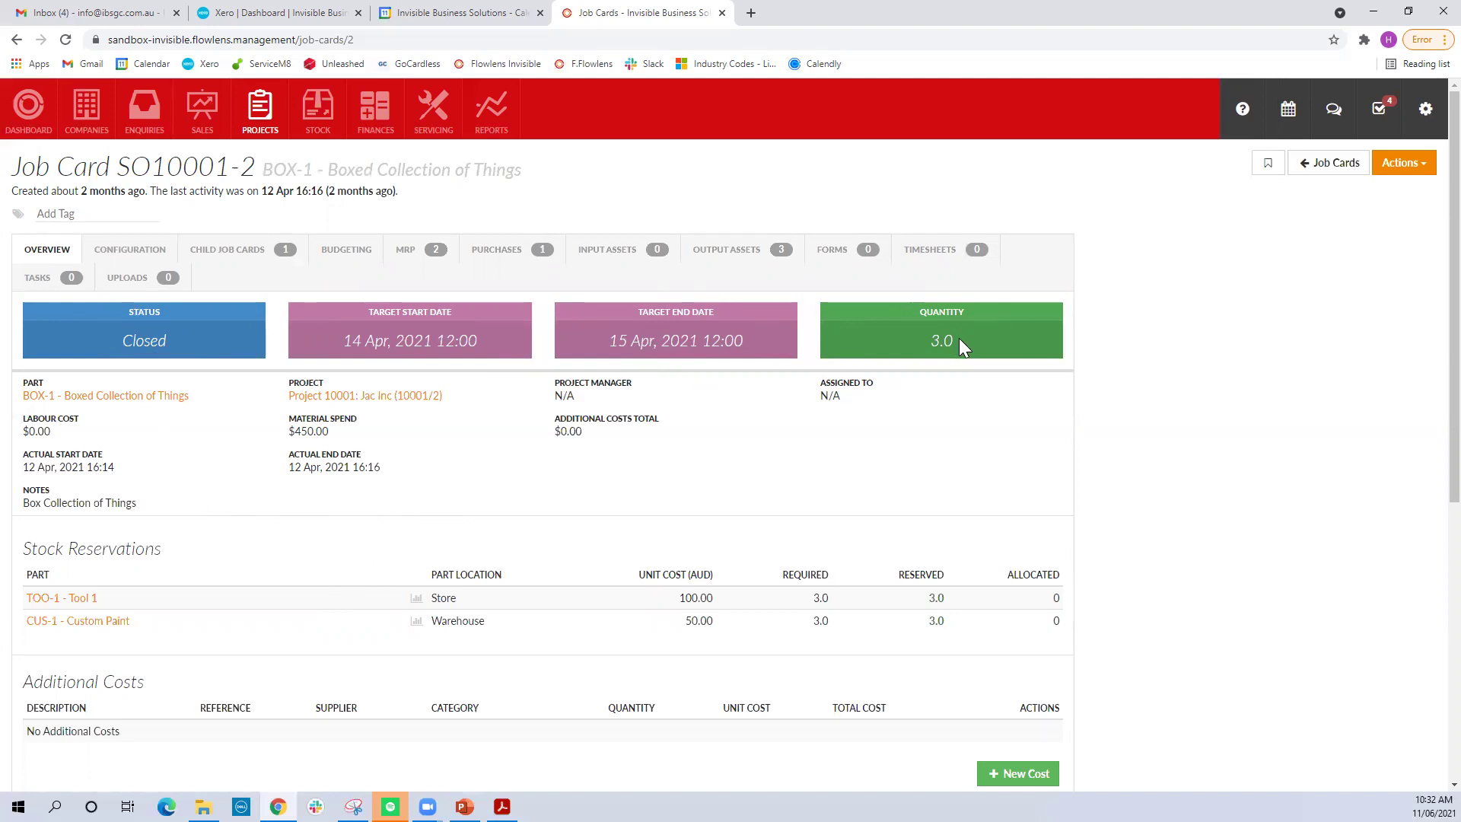
{"action": "scroll", "coordinate": [200, 516], "scroll_direction": "down", "scroll_amount": 1}
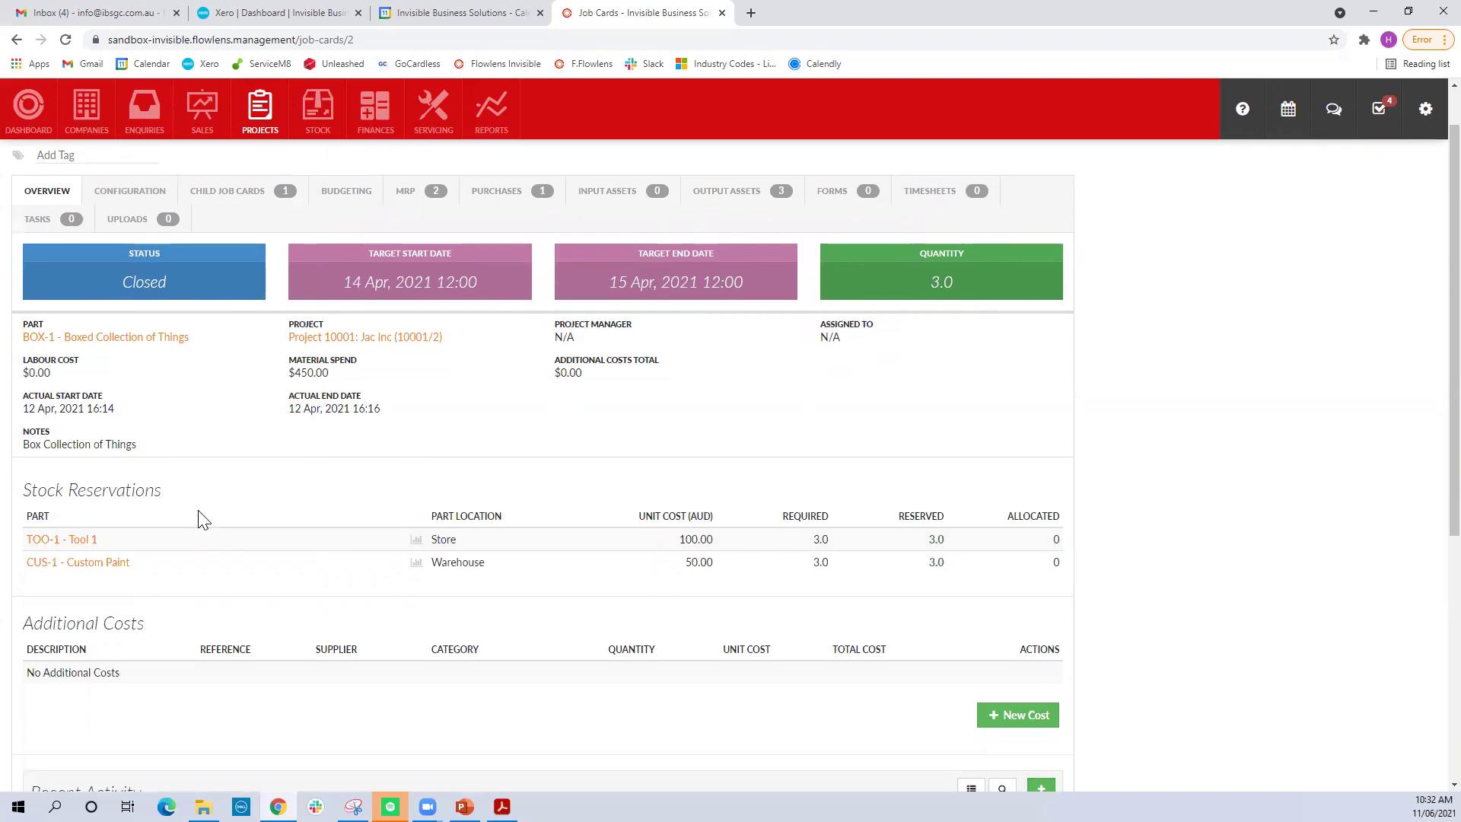
Review job card SO10001-2's stock reservations, additional costs, recent activity and available download actions
{"action": "scroll", "coordinate": [202, 517], "scroll_direction": "down", "scroll_amount": 1}
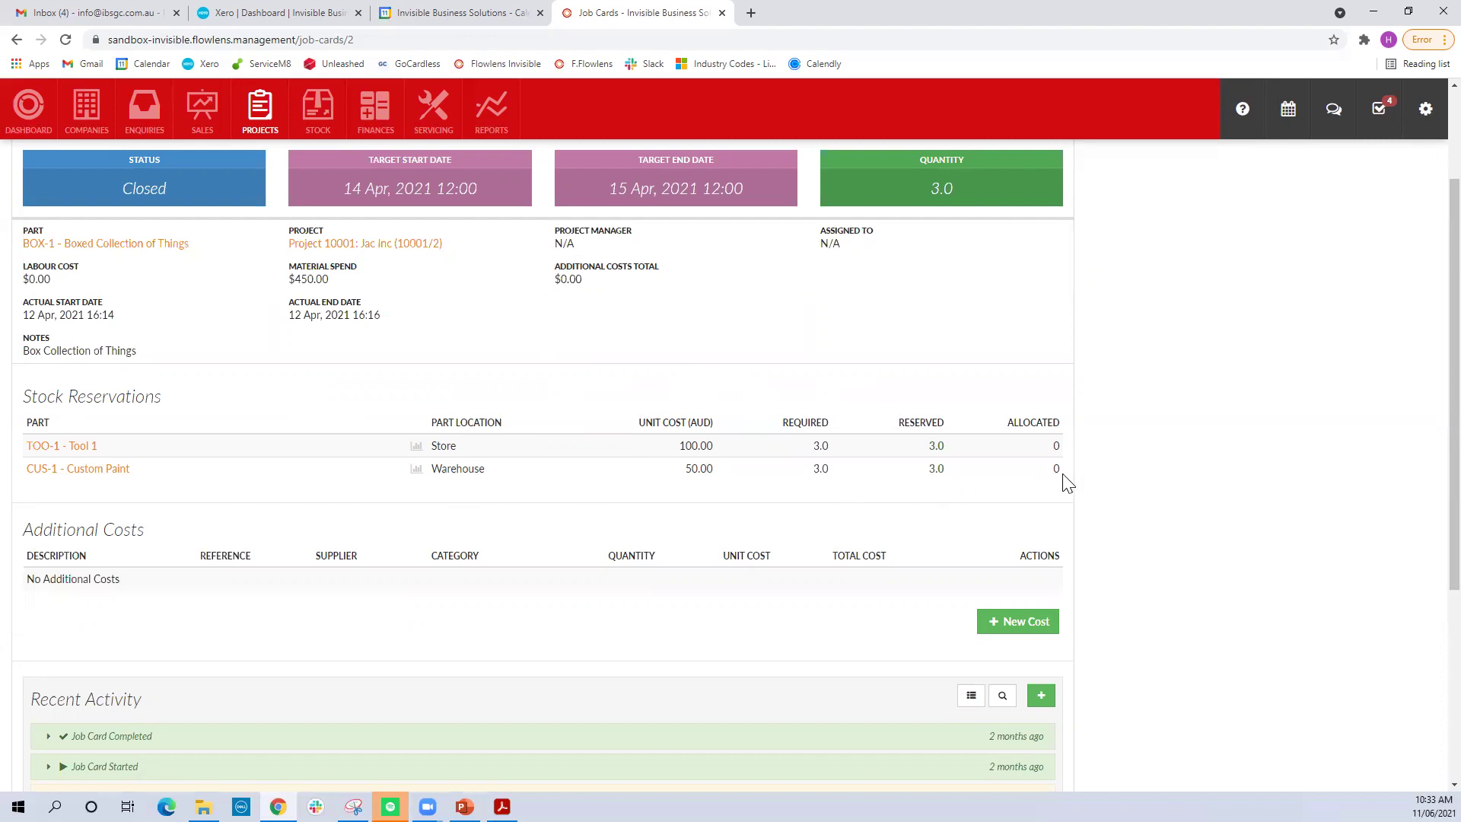
{"action": "scroll", "coordinate": [732, 605], "scroll_direction": "down", "scroll_amount": 2}
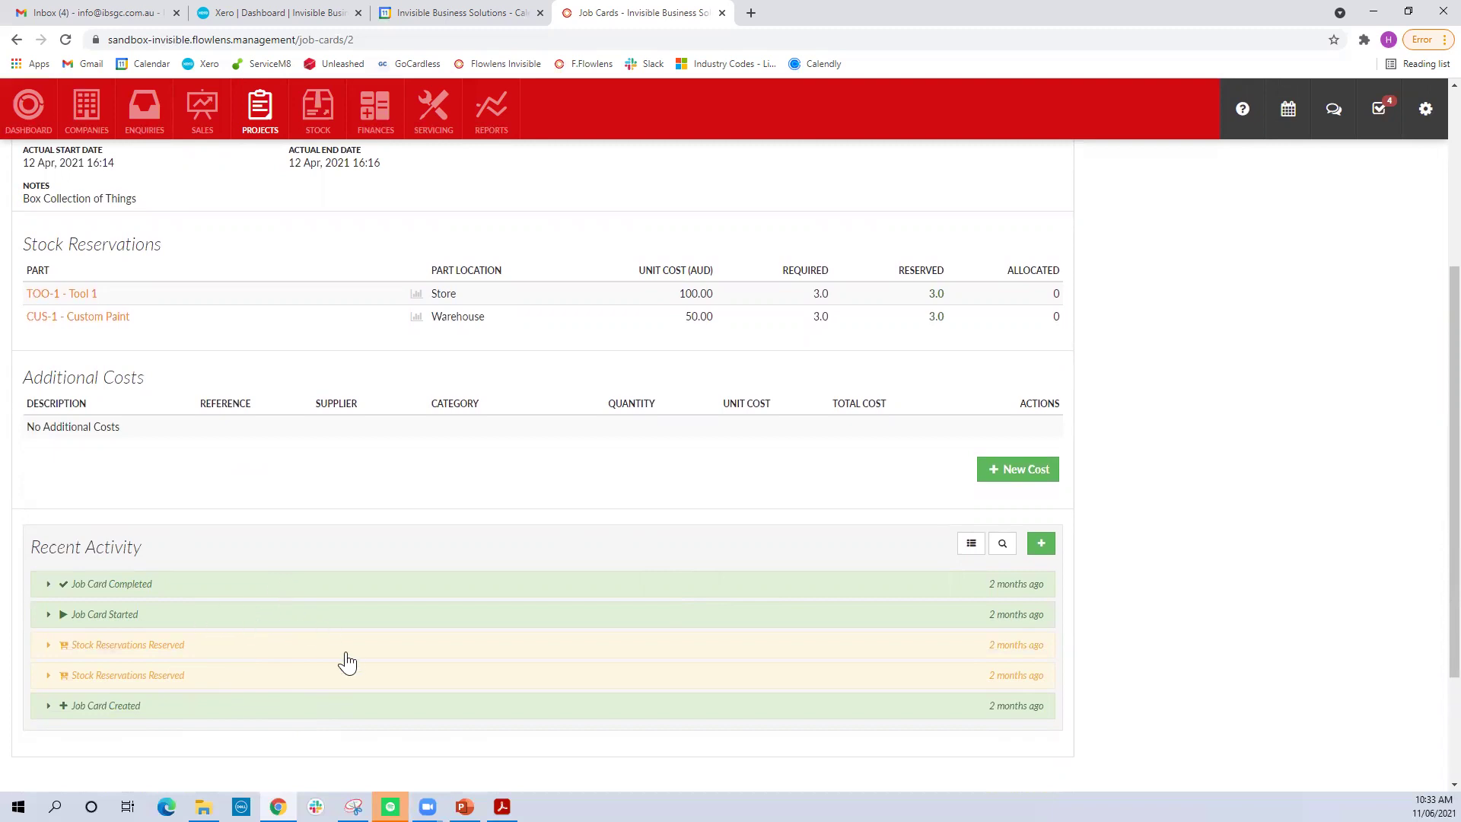
{"action": "scroll", "coordinate": [347, 662], "scroll_direction": "up", "scroll_amount": 4}
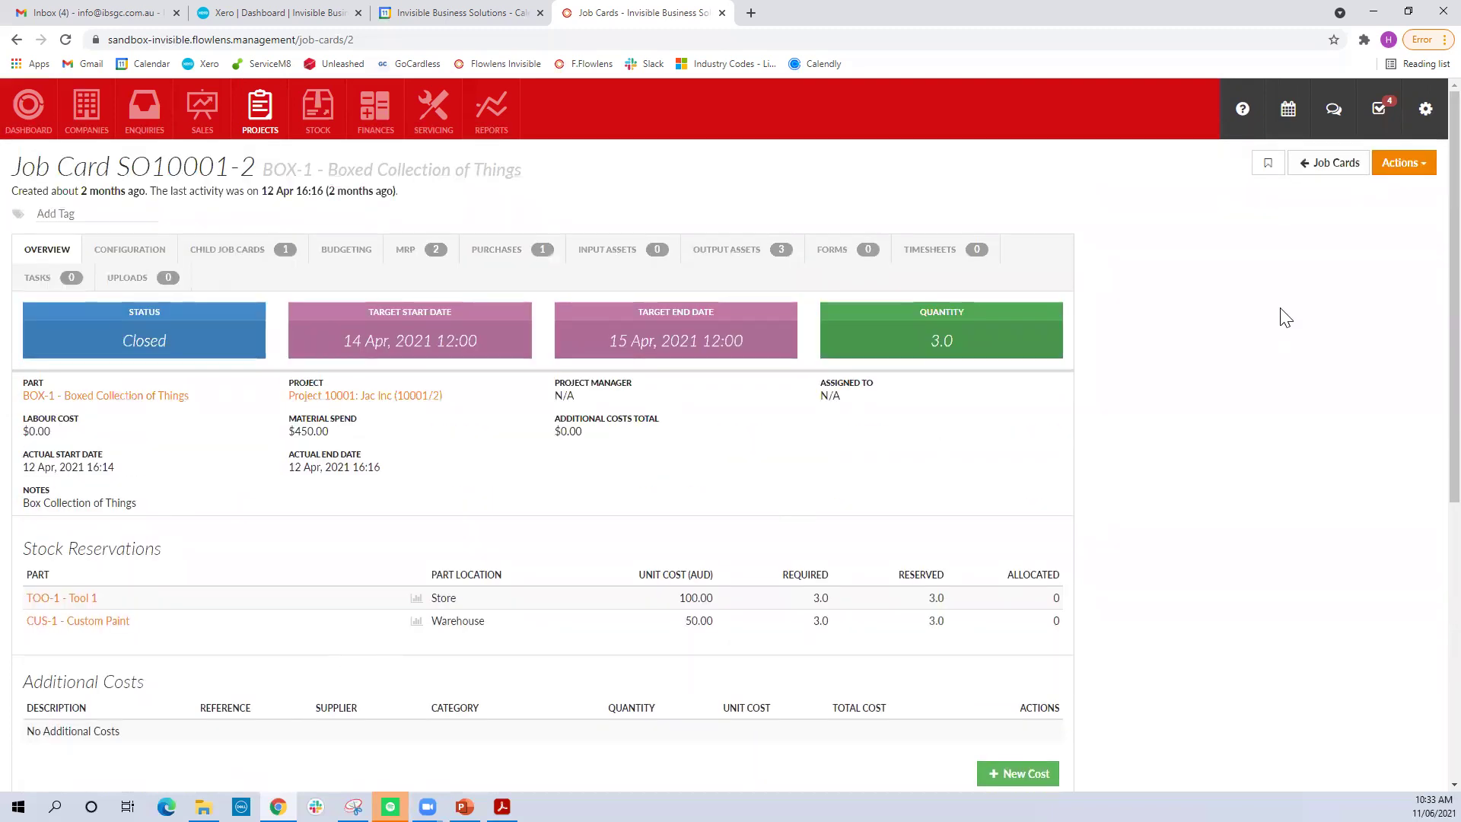
{"action": "left_click", "coordinate": [1414, 169]}
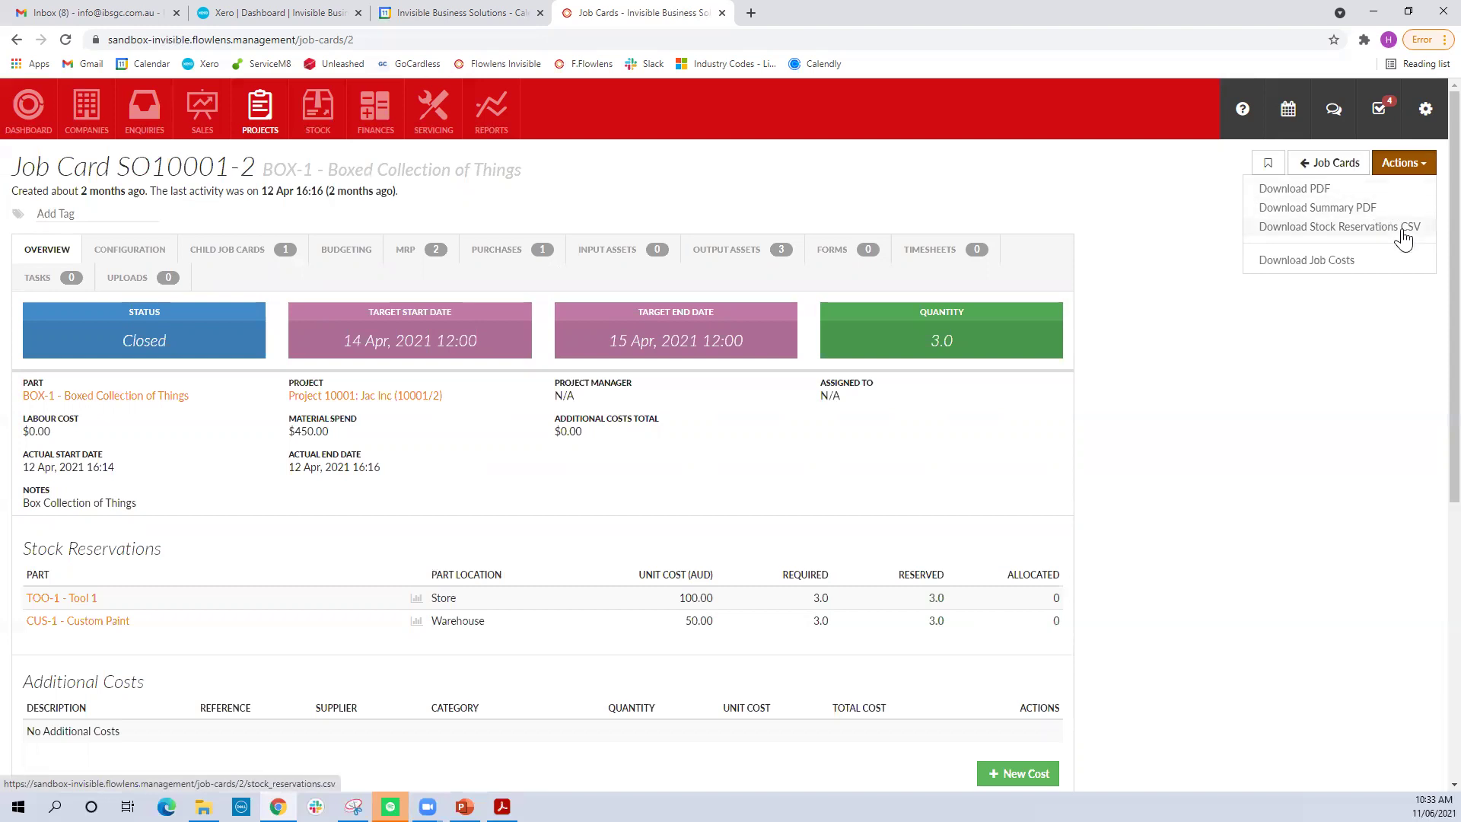
{"action": "left_click", "coordinate": [1139, 366]}
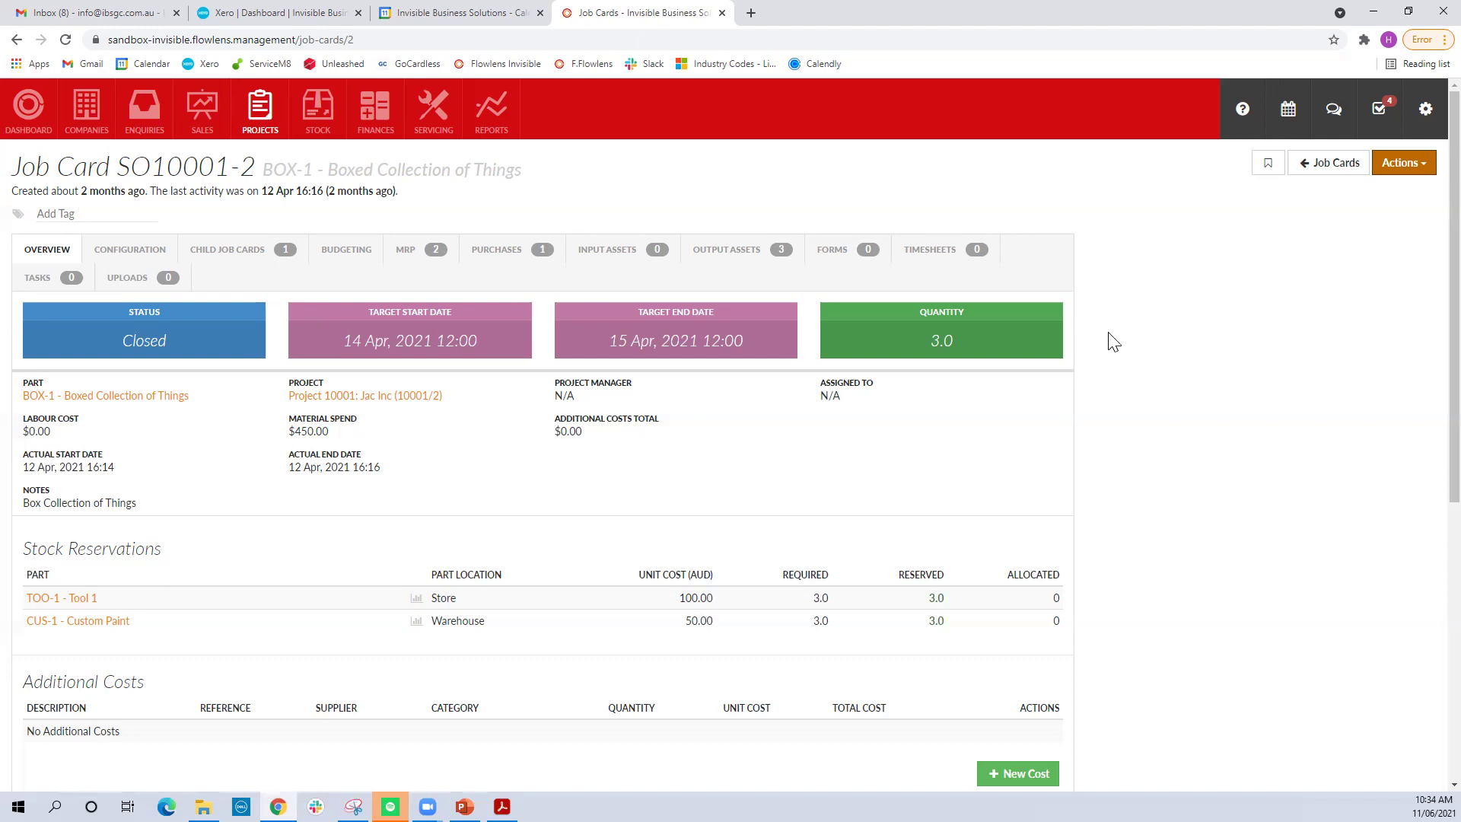
Open sales order 10002 (v1) from the sales orders list and review its details
{"action": "left_click", "coordinate": [195, 118]}
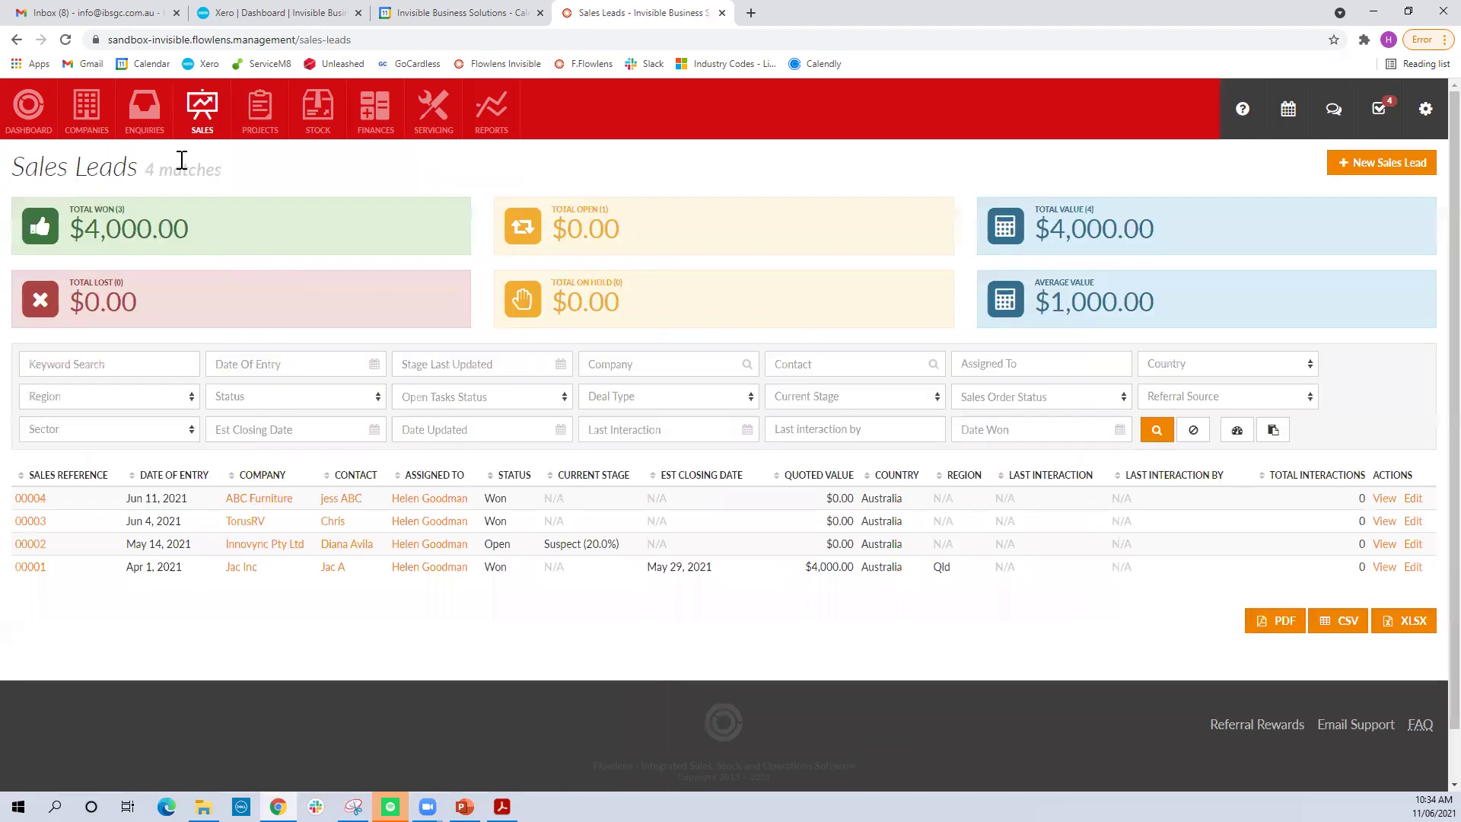
{"action": "mouse_move", "coordinate": [186, 128]}
{"action": "left_click", "coordinate": [240, 259]}
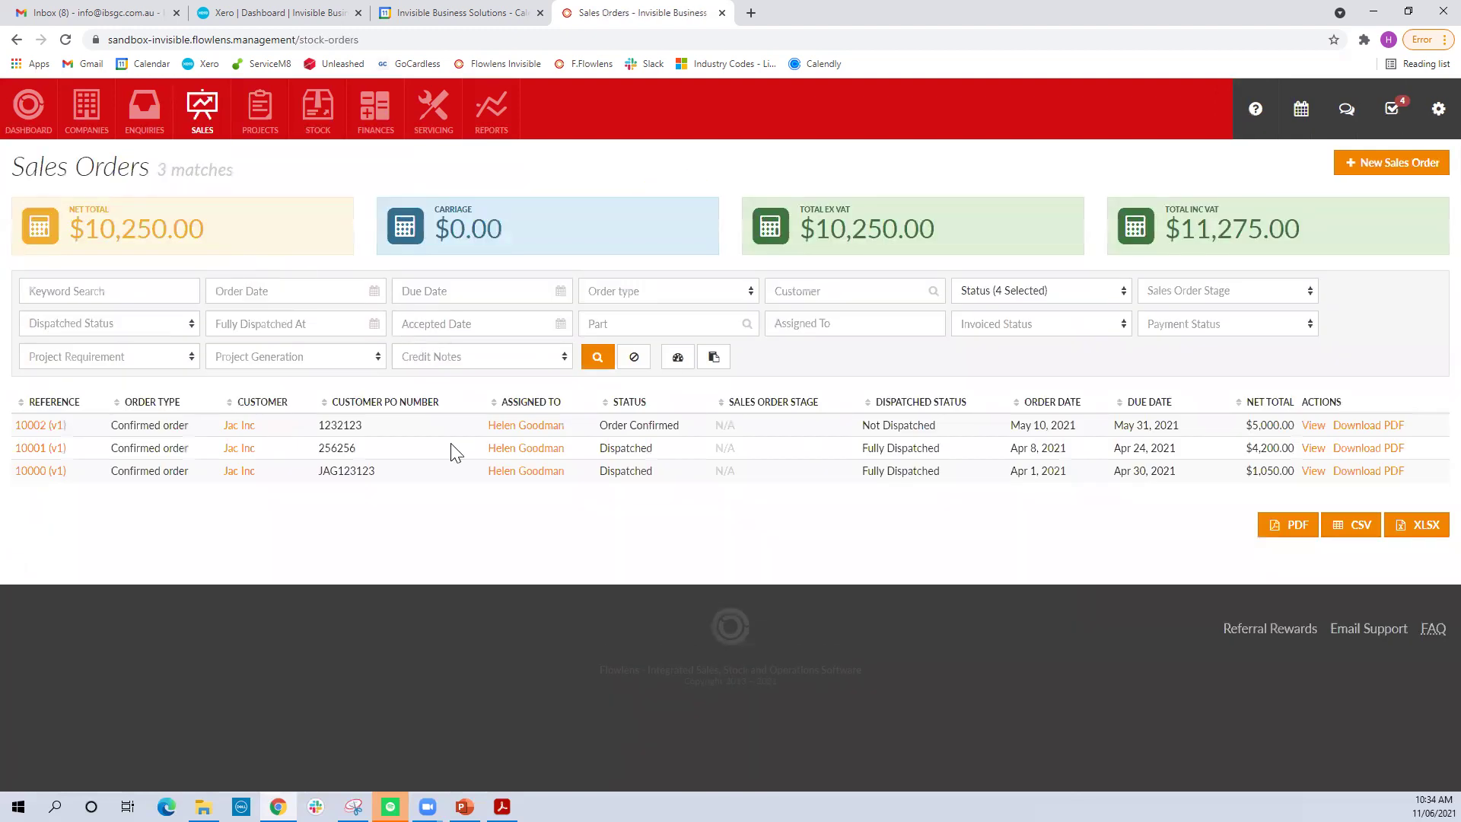
{"action": "left_click", "coordinate": [38, 428]}
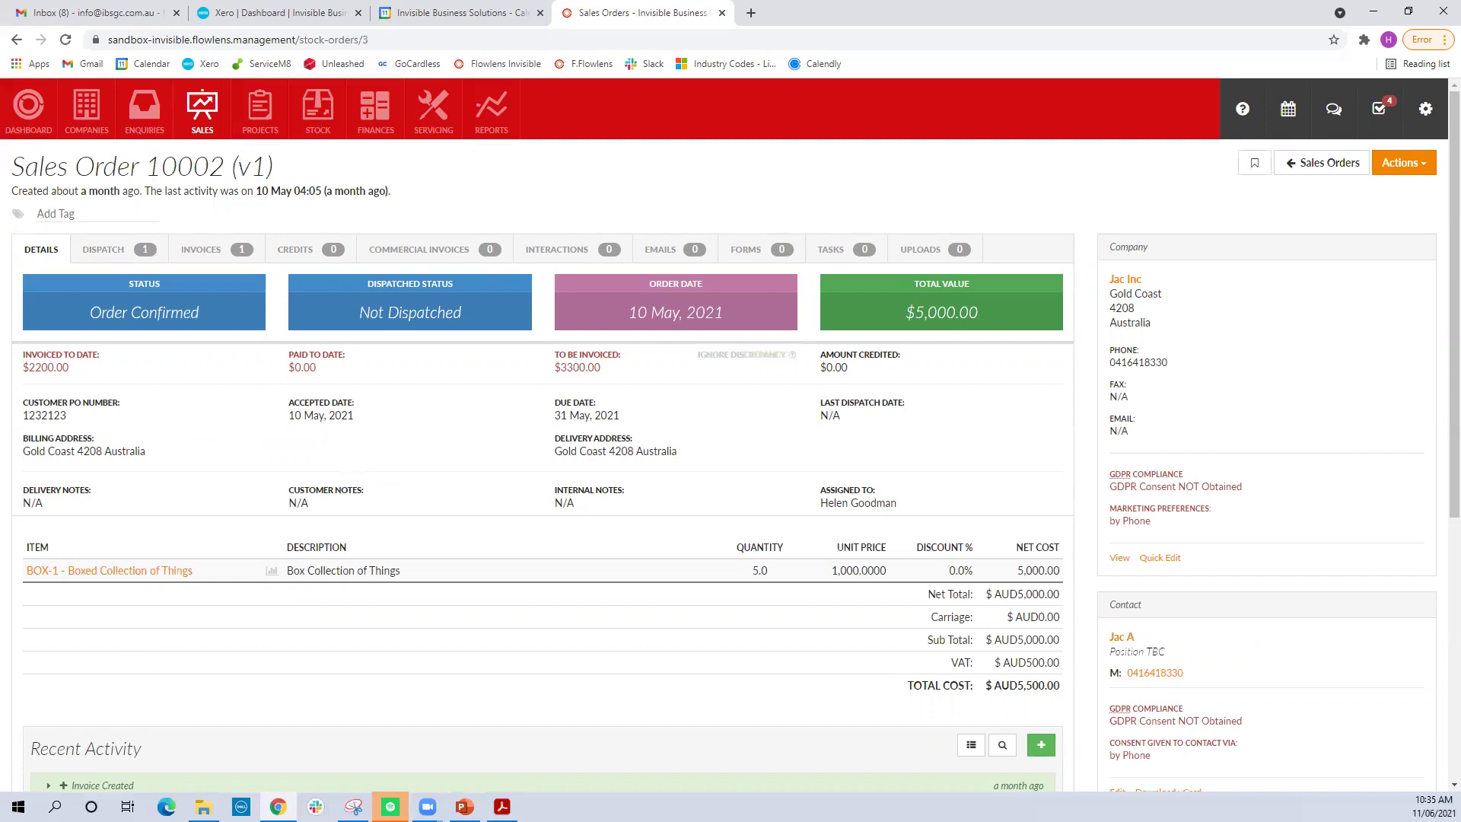
{"action": "key", "text": "alt+Tab"}
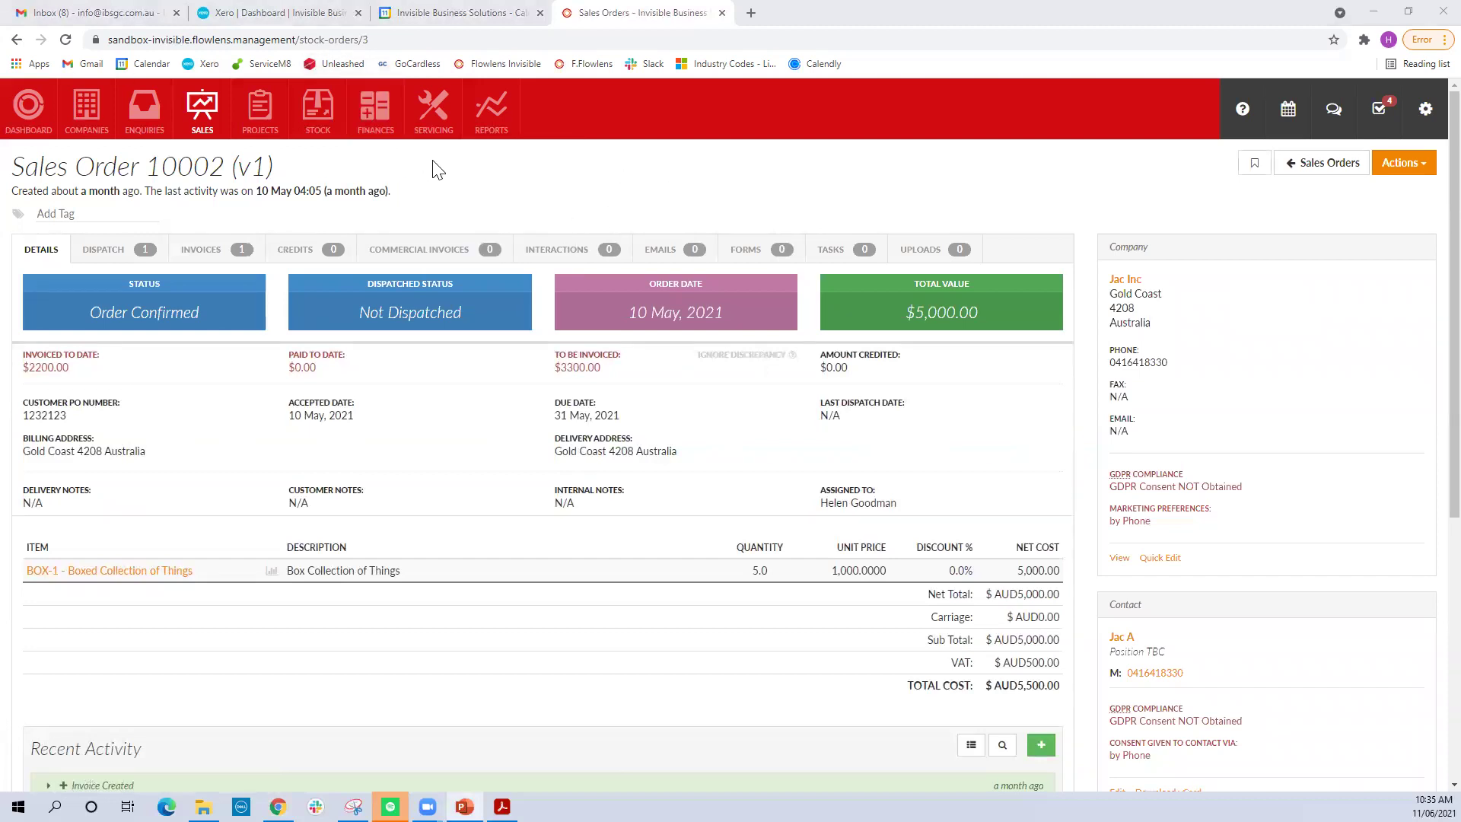
Look over the servicing sections and report categories, view the report downloads list, and return to the reports overview
{"action": "mouse_move", "coordinate": [454, 145]}
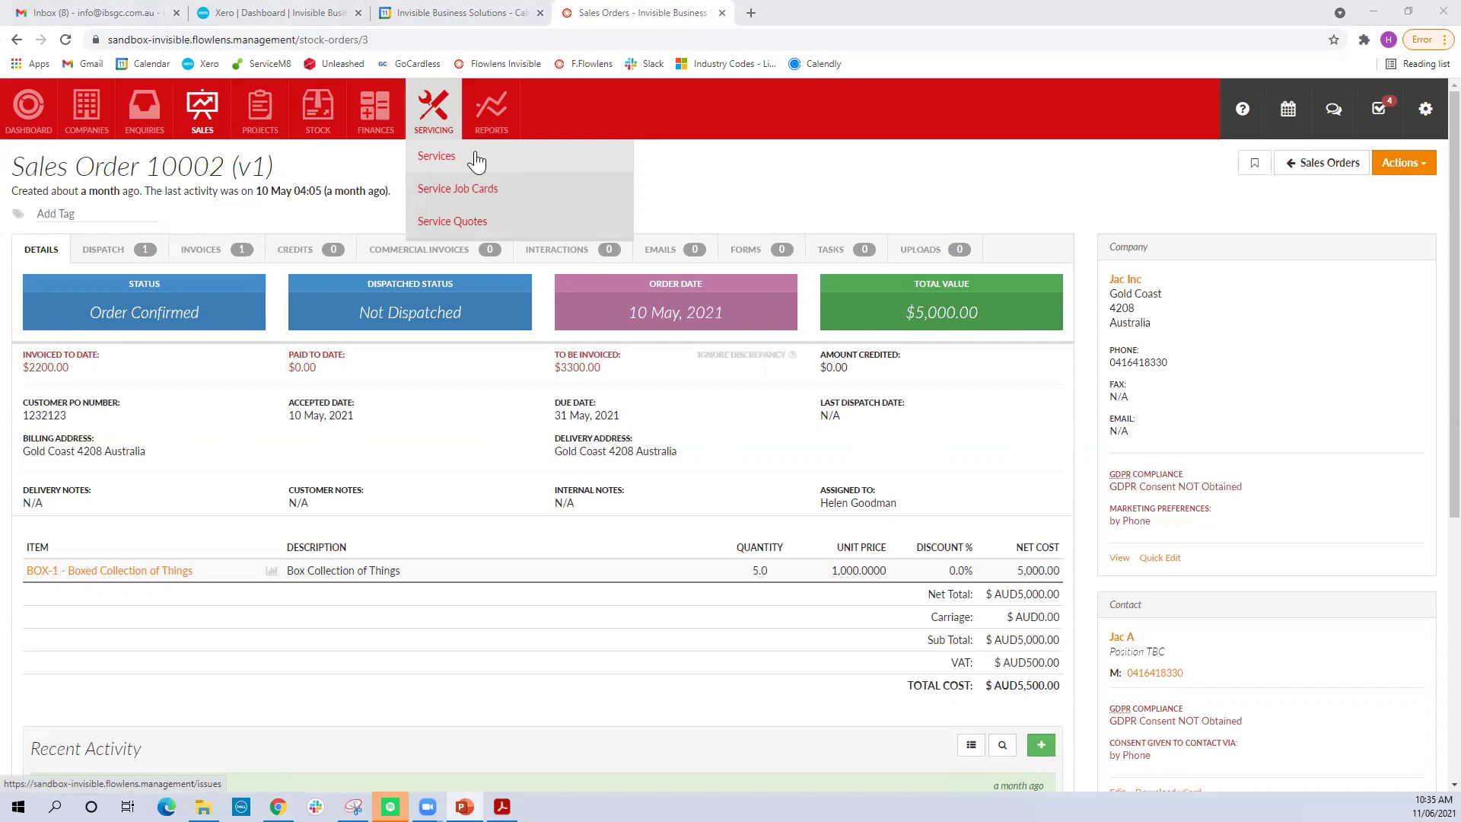
{"action": "mouse_move", "coordinate": [493, 107]}
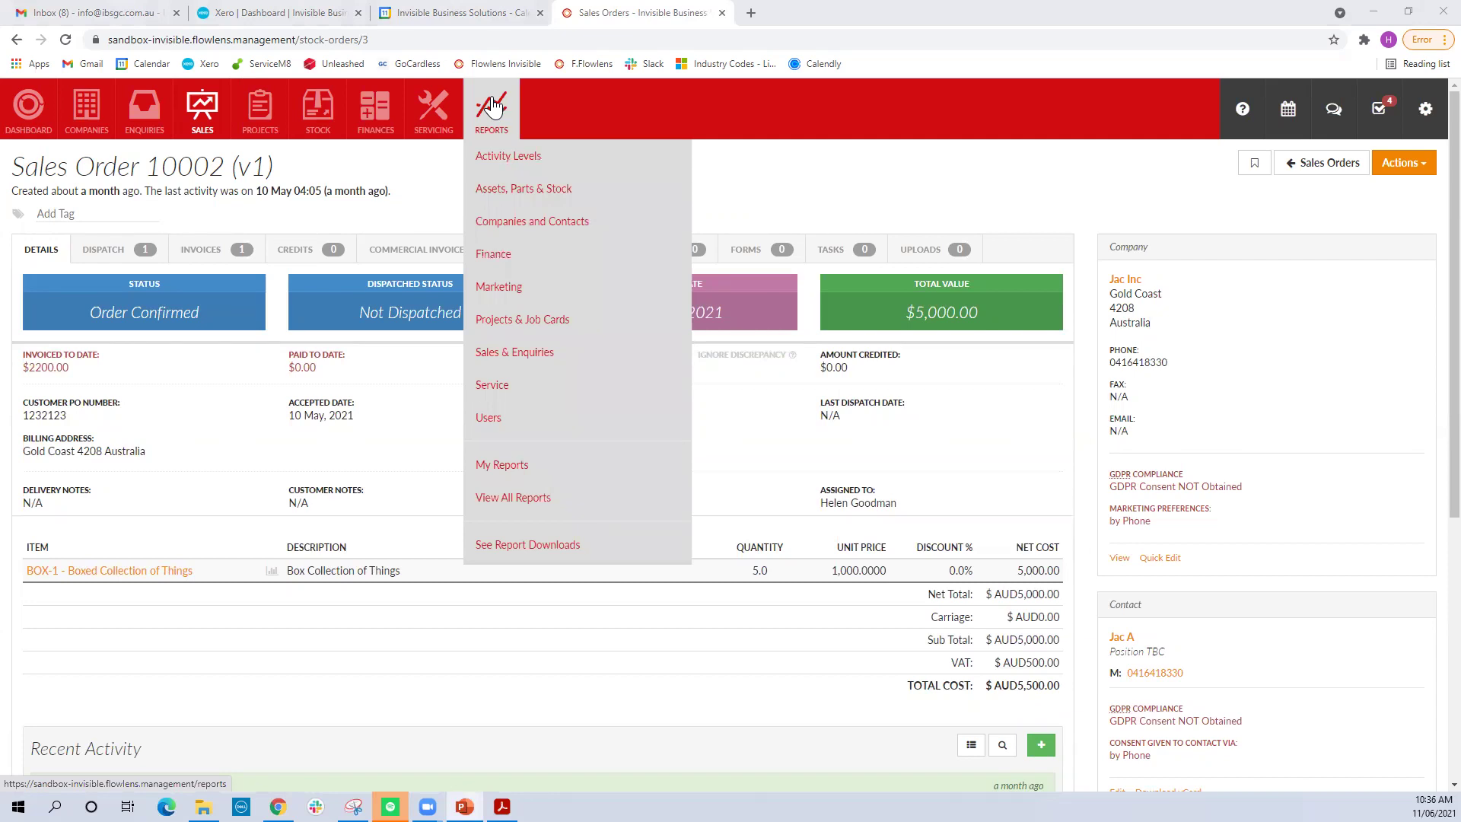
{"action": "left_click", "coordinate": [522, 542]}
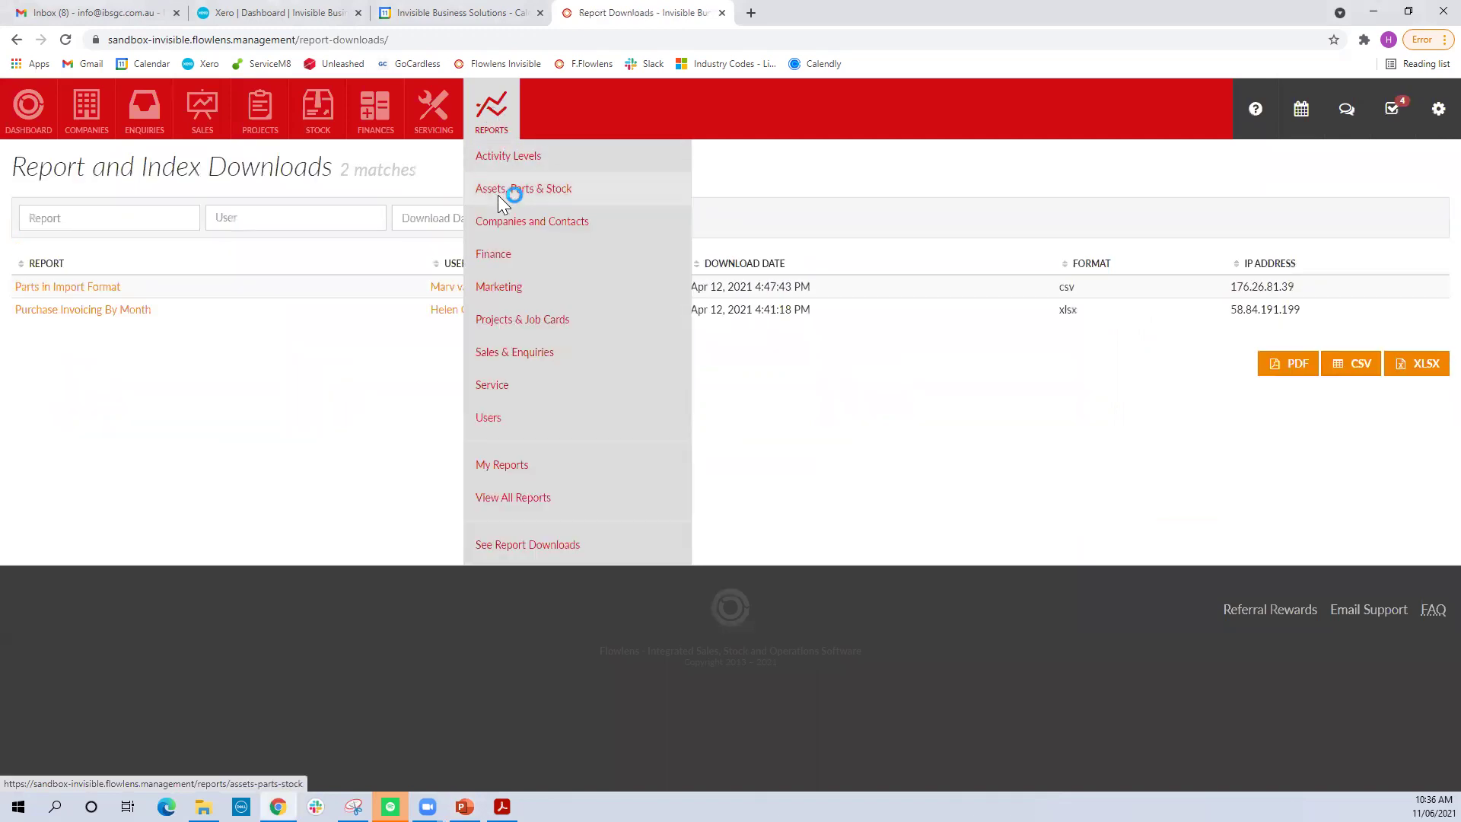
{"action": "left_click", "coordinate": [503, 191]}
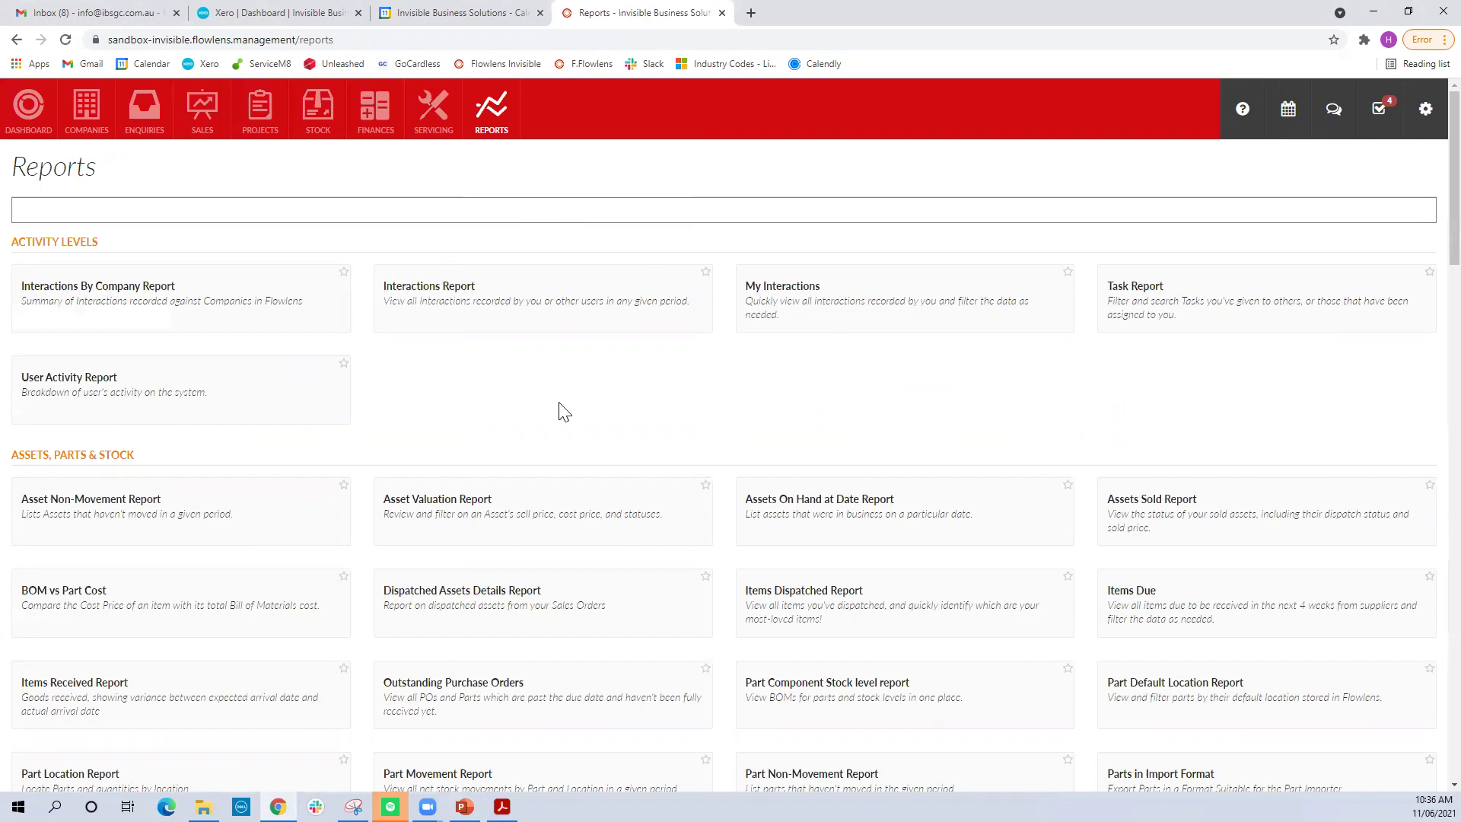
Filter the reports by "finance" and open the Finance report category
{"action": "left_click", "coordinate": [129, 210]}
{"action": "type", "text": "fin"}
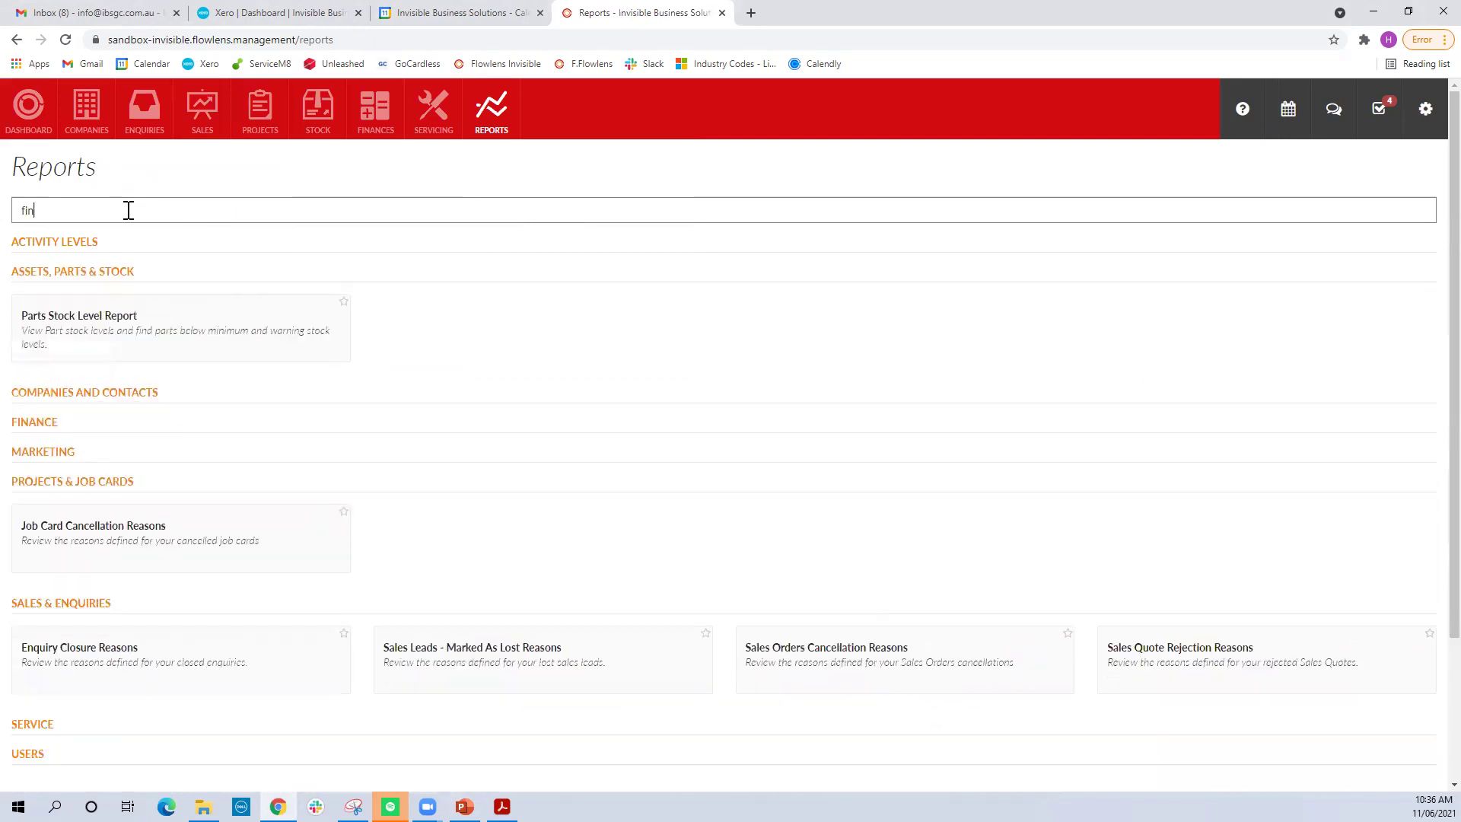
{"action": "type", "text": "ance"}
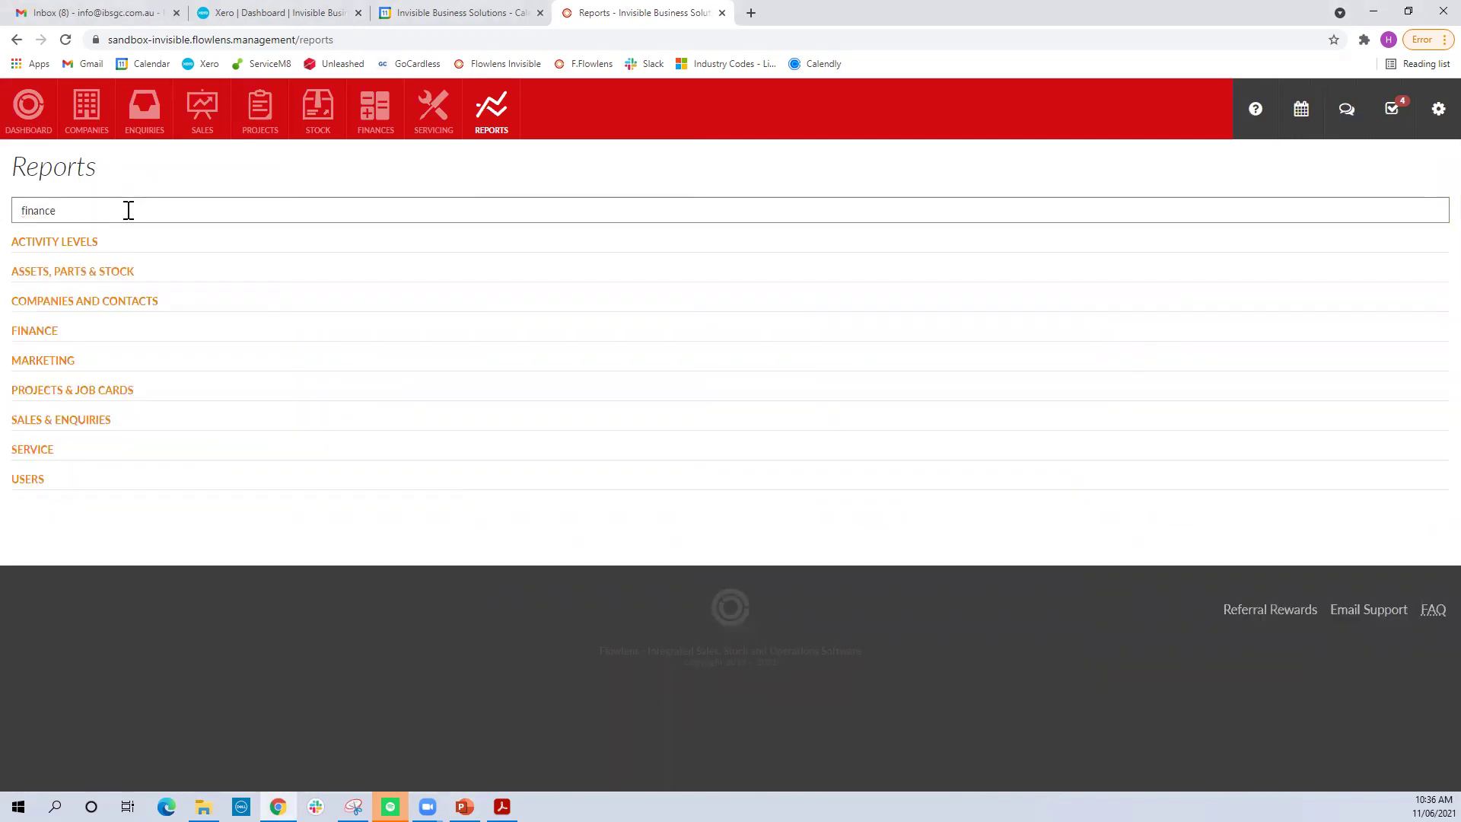
{"action": "left_click", "coordinate": [49, 337]}
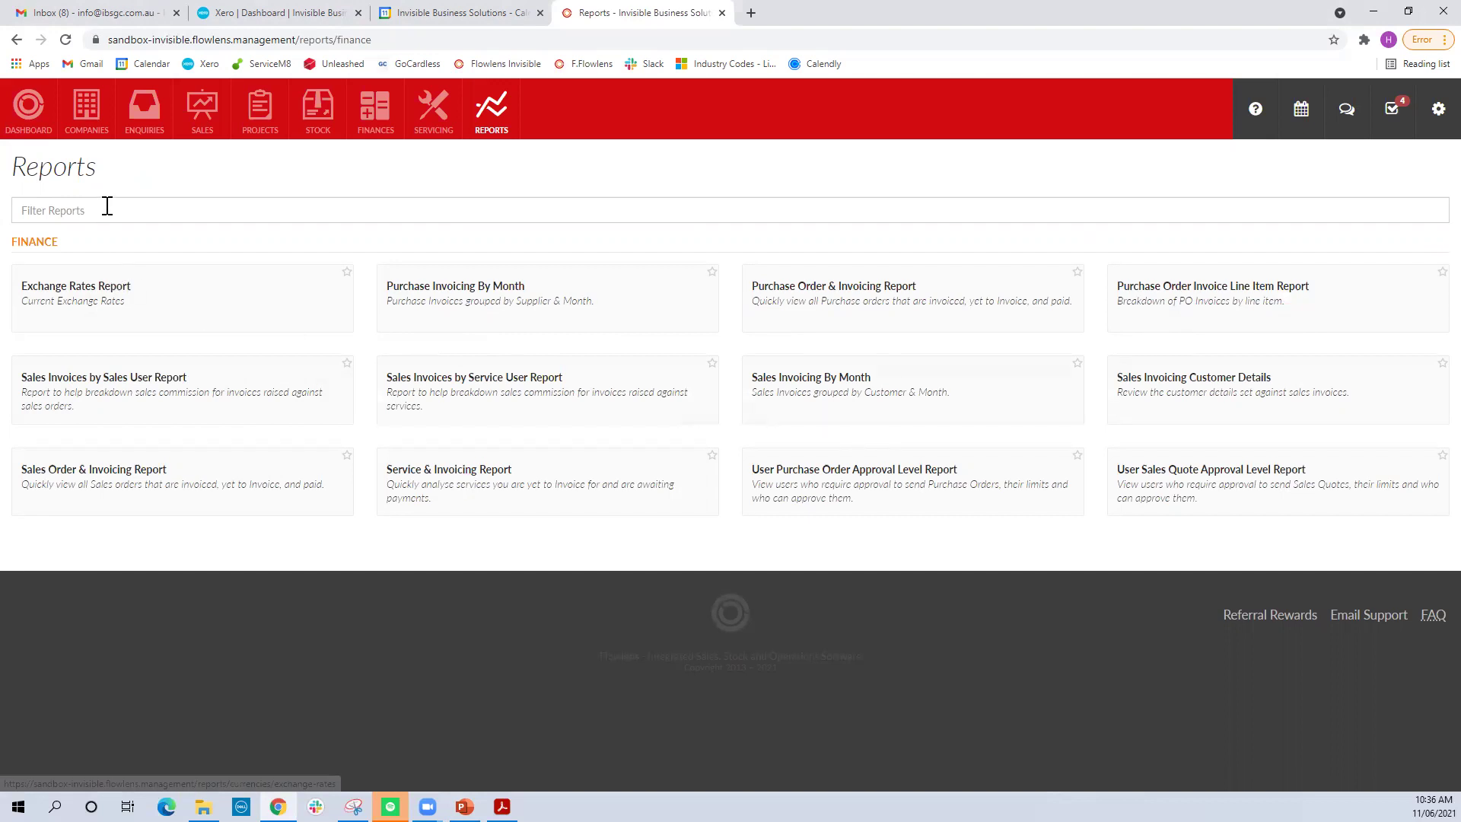
{"action": "left_click", "coordinate": [107, 210]}
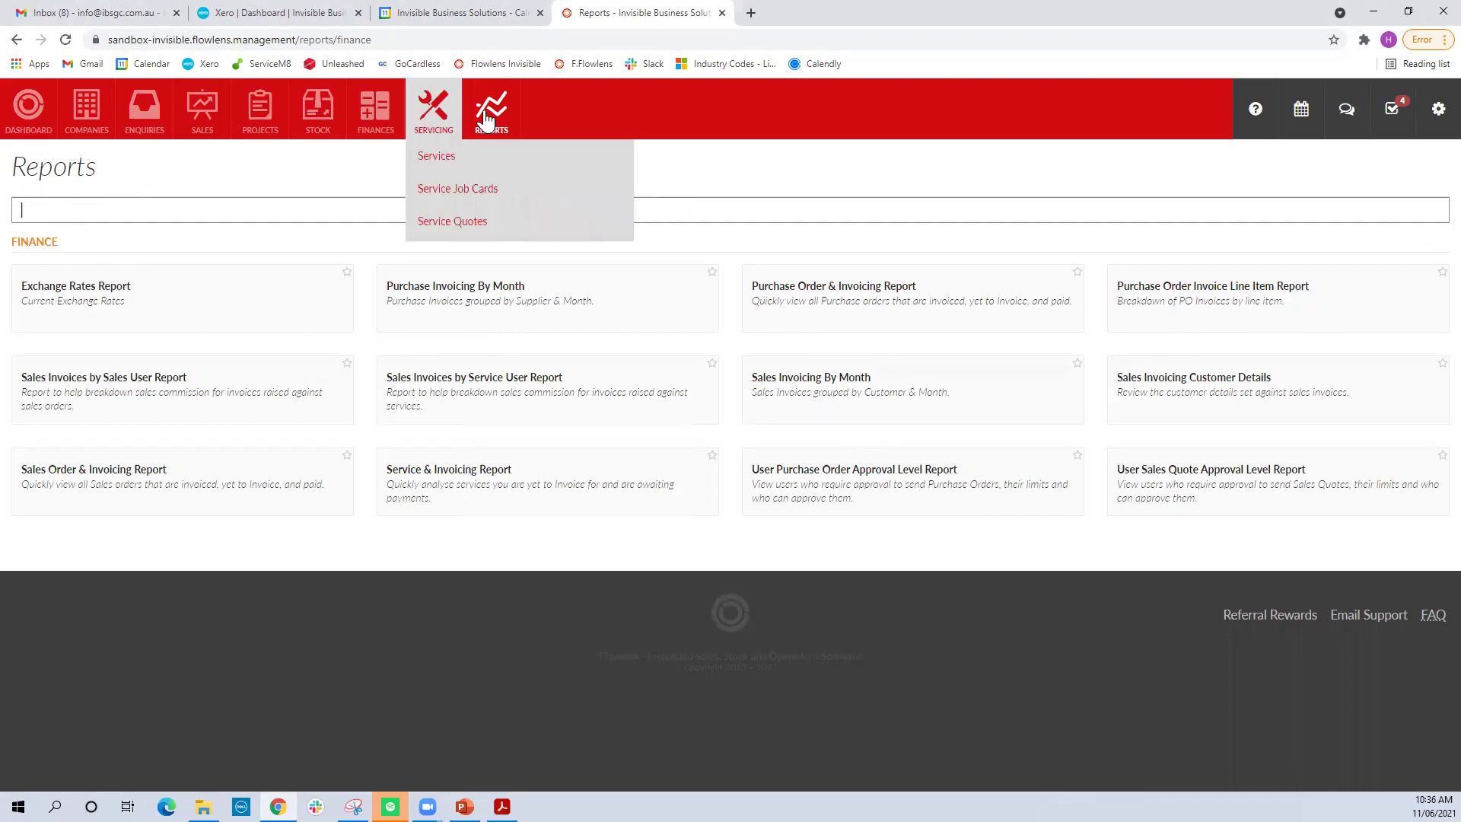
Examine the full reports catalogue category by category, from stock to users, and open the Sales Quotes Date Comparison Report
{"action": "left_click", "coordinate": [510, 124]}
{"action": "left_click", "coordinate": [510, 124]}
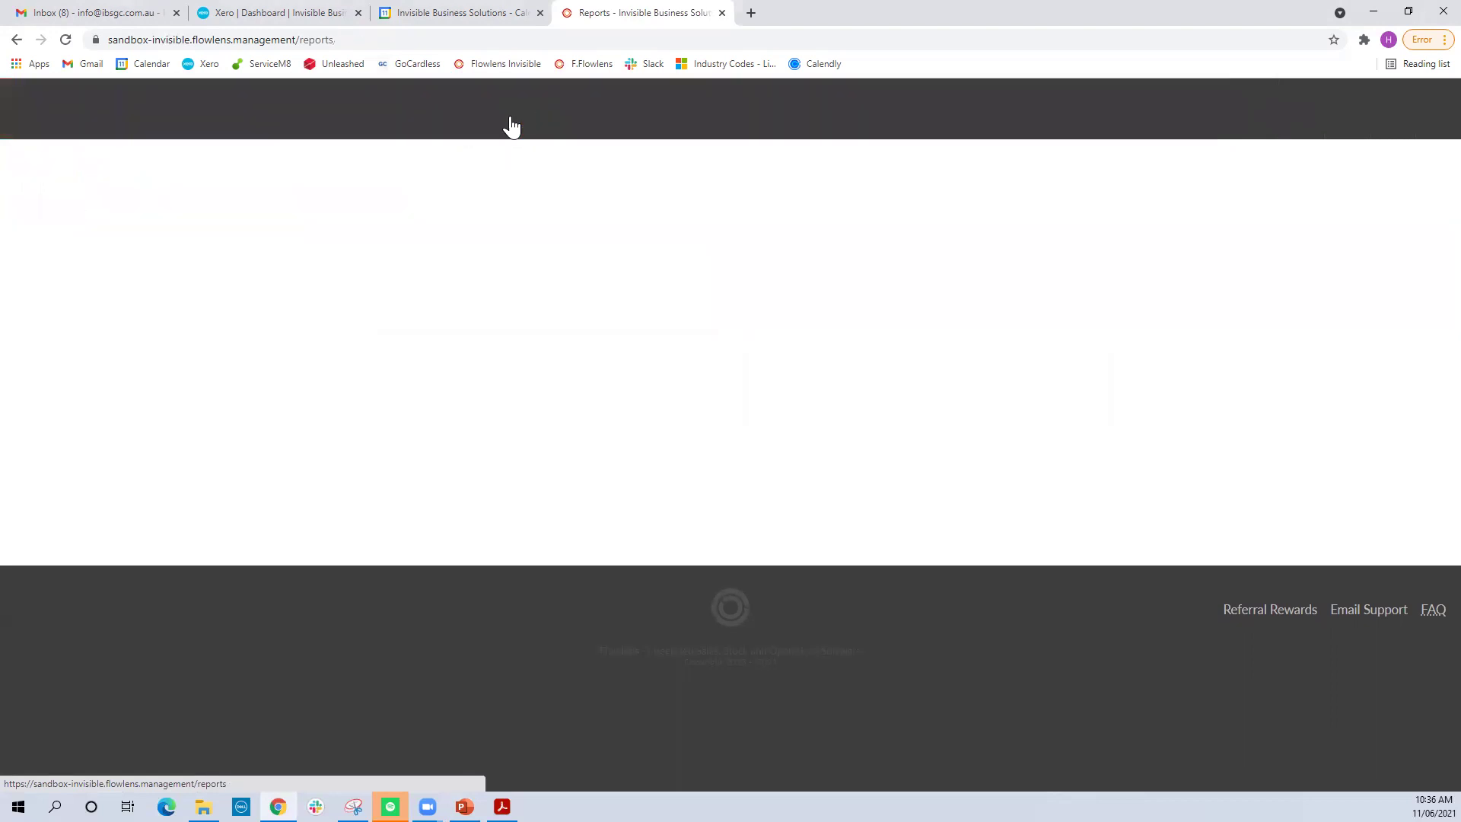
{"action": "scroll", "coordinate": [363, 484], "scroll_direction": "down", "scroll_amount": 2}
{"action": "scroll", "coordinate": [363, 485], "scroll_direction": "down", "scroll_amount": 3}
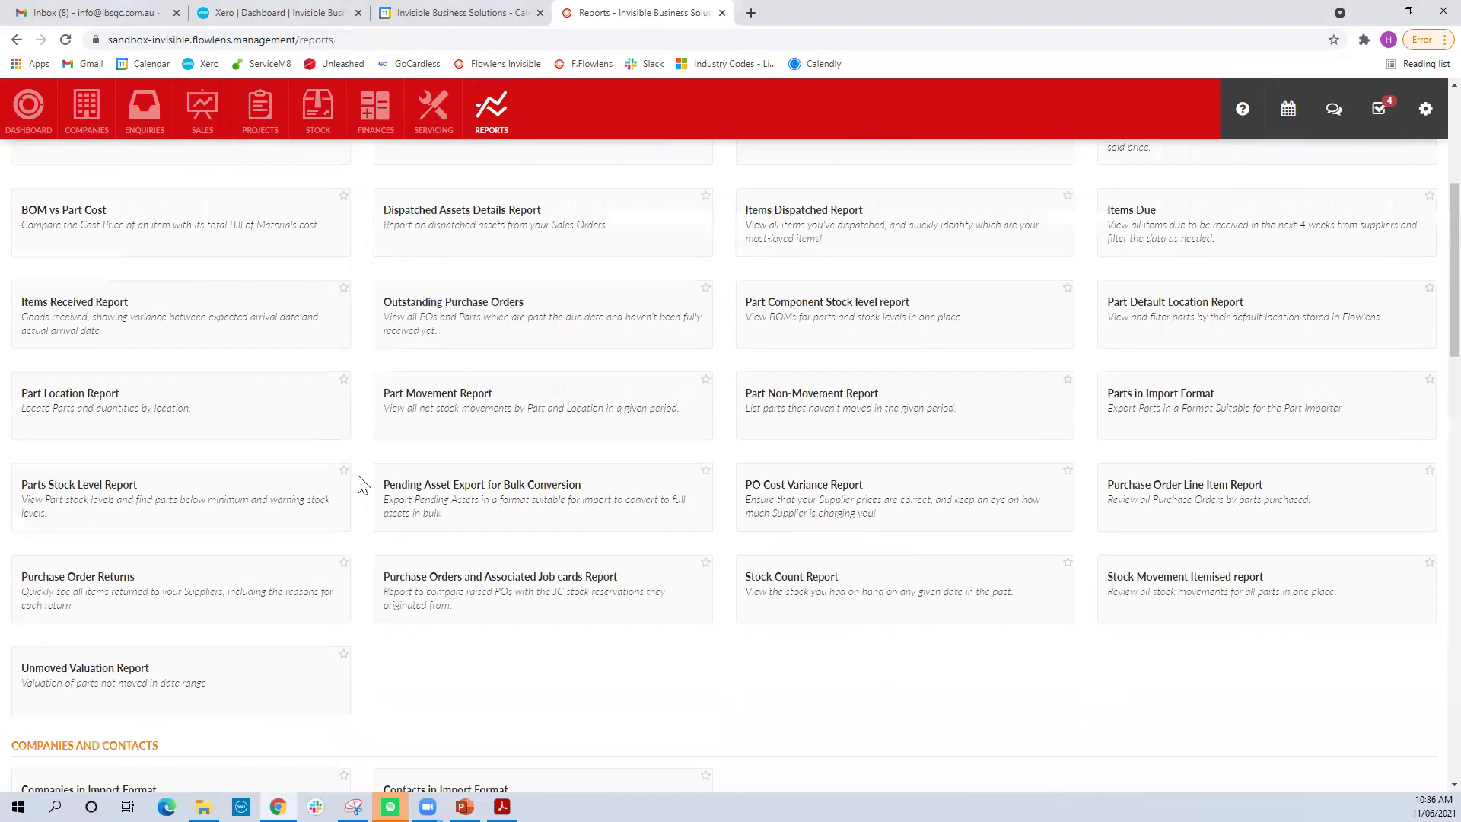
{"action": "scroll", "coordinate": [362, 485], "scroll_direction": "up", "scroll_amount": 2}
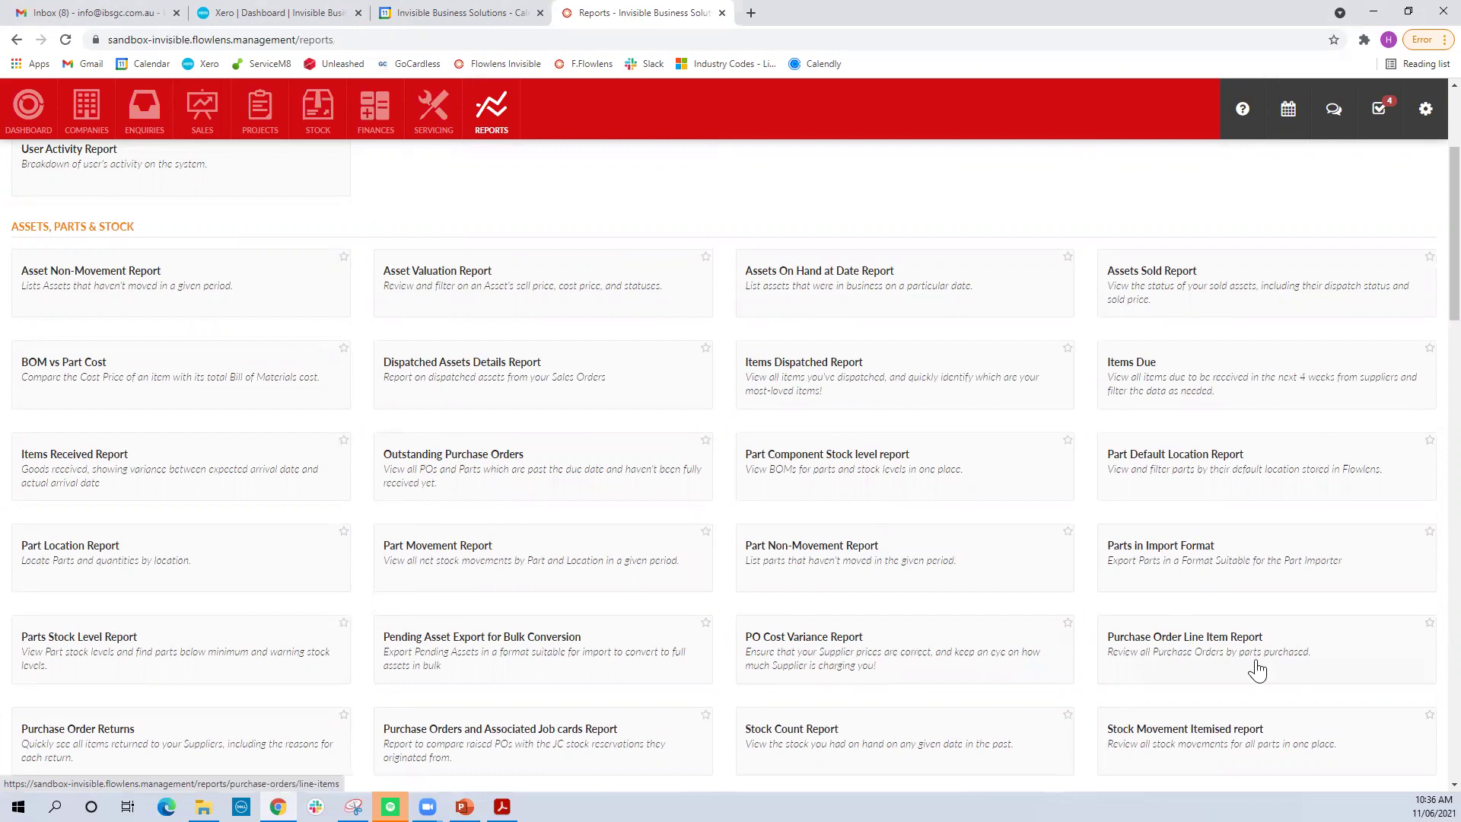
{"action": "scroll", "coordinate": [1054, 685], "scroll_direction": "down", "scroll_amount": 2}
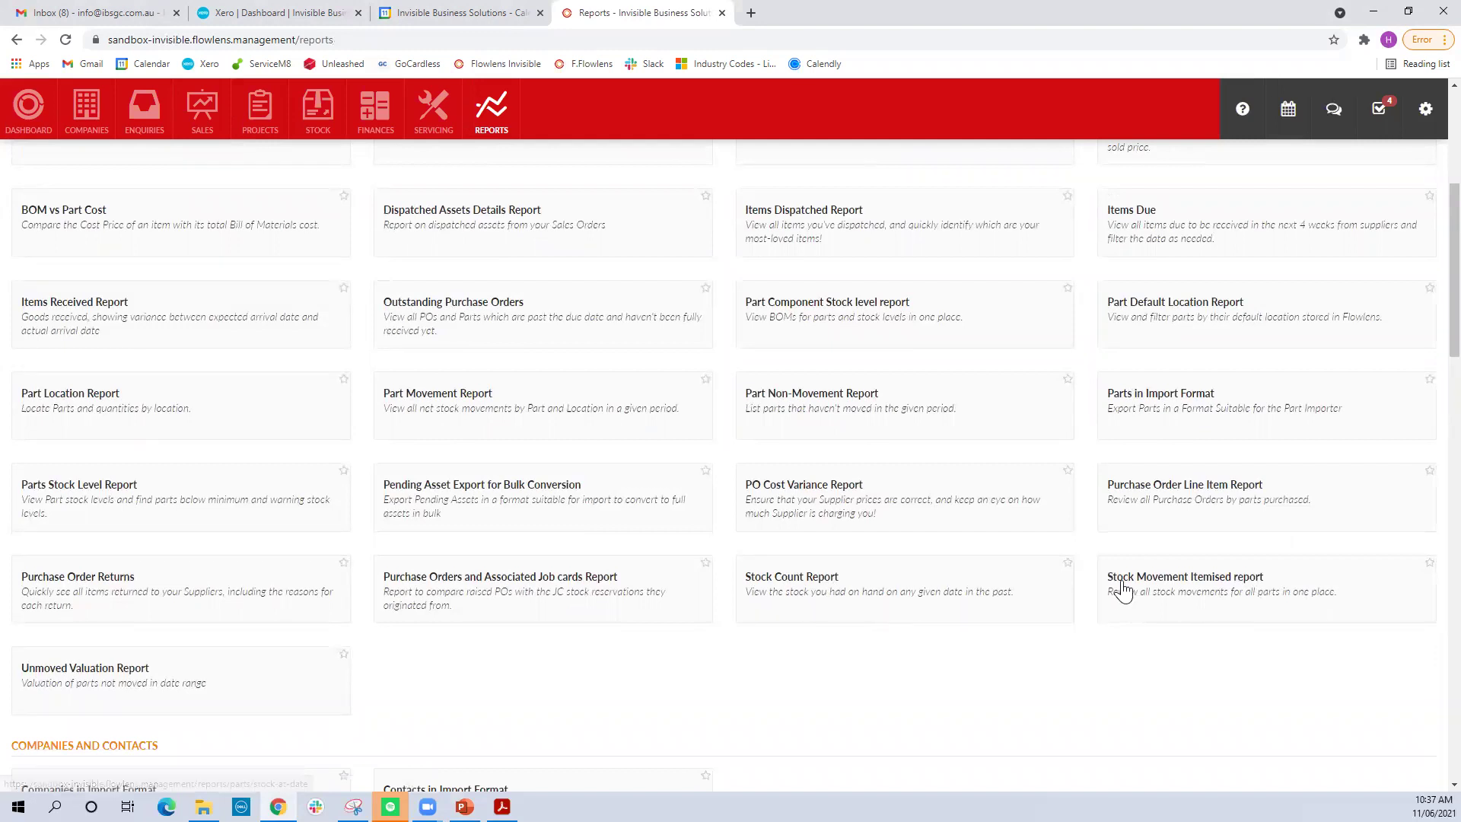
{"action": "scroll", "coordinate": [629, 642], "scroll_direction": "down", "scroll_amount": 5}
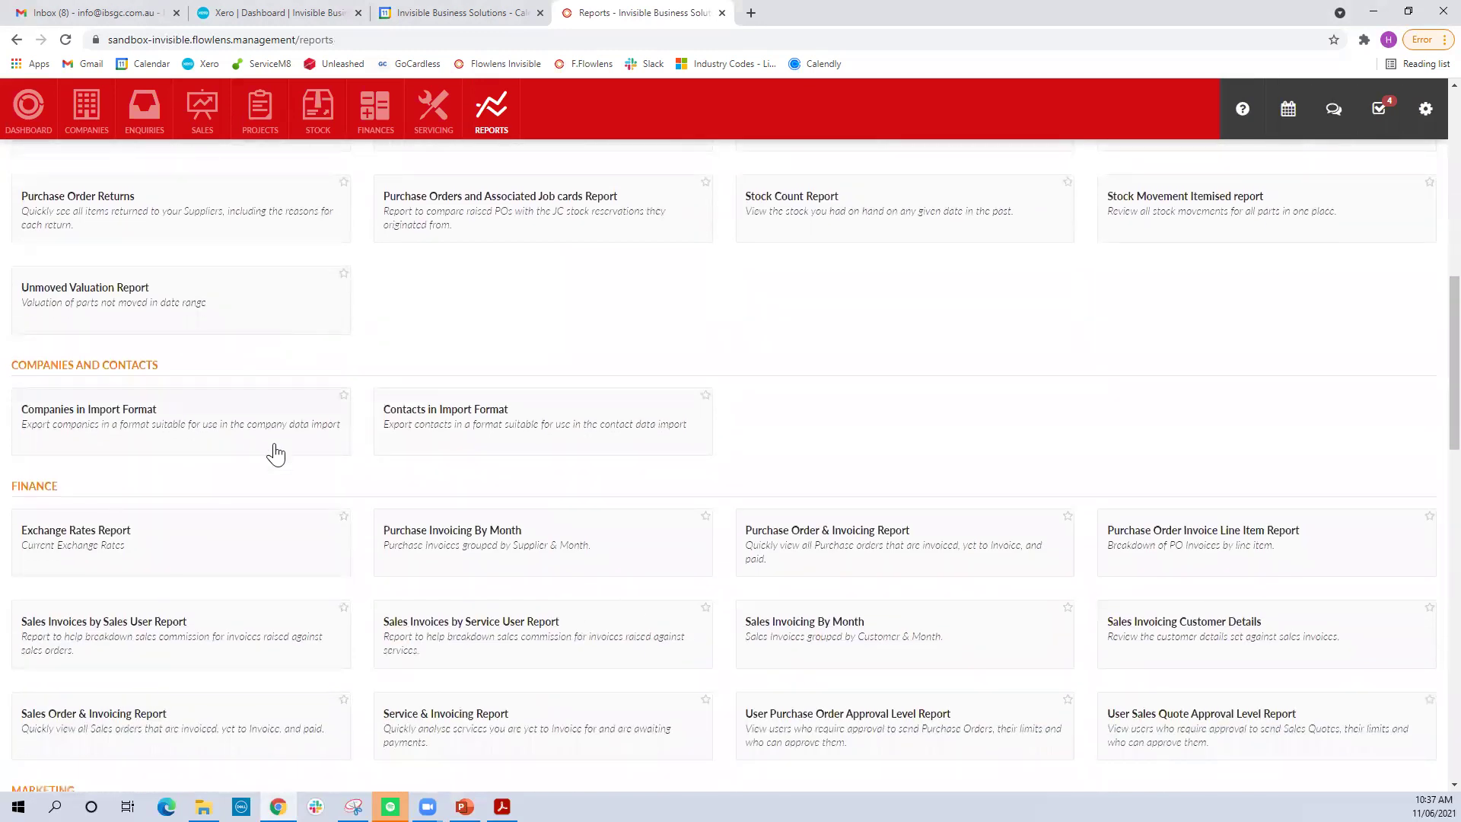
{"action": "scroll", "coordinate": [390, 491], "scroll_direction": "down", "scroll_amount": 2}
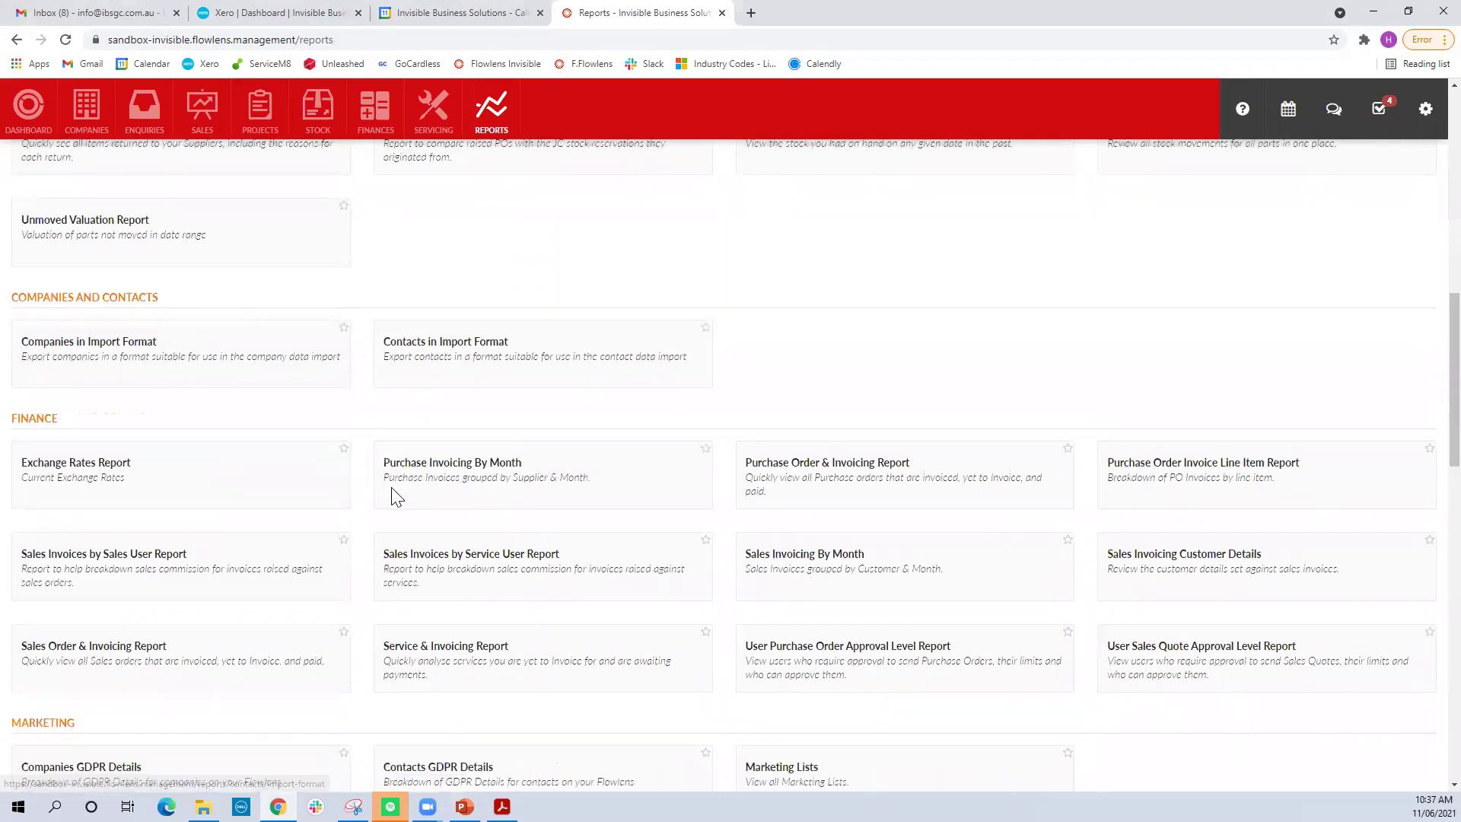
{"action": "scroll", "coordinate": [392, 496], "scroll_direction": "down", "scroll_amount": 3}
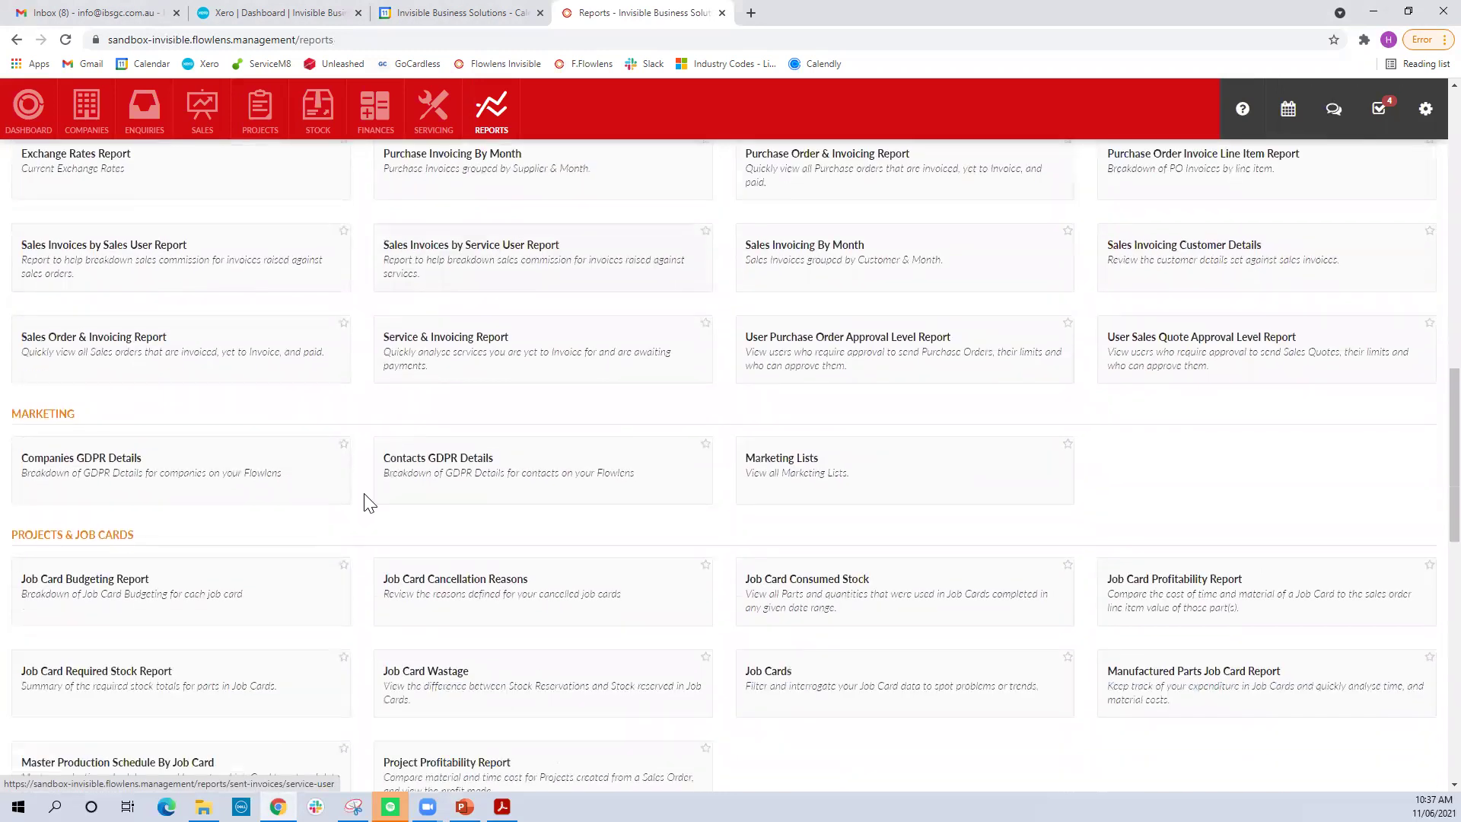
{"action": "scroll", "coordinate": [411, 564], "scroll_direction": "down", "scroll_amount": 2}
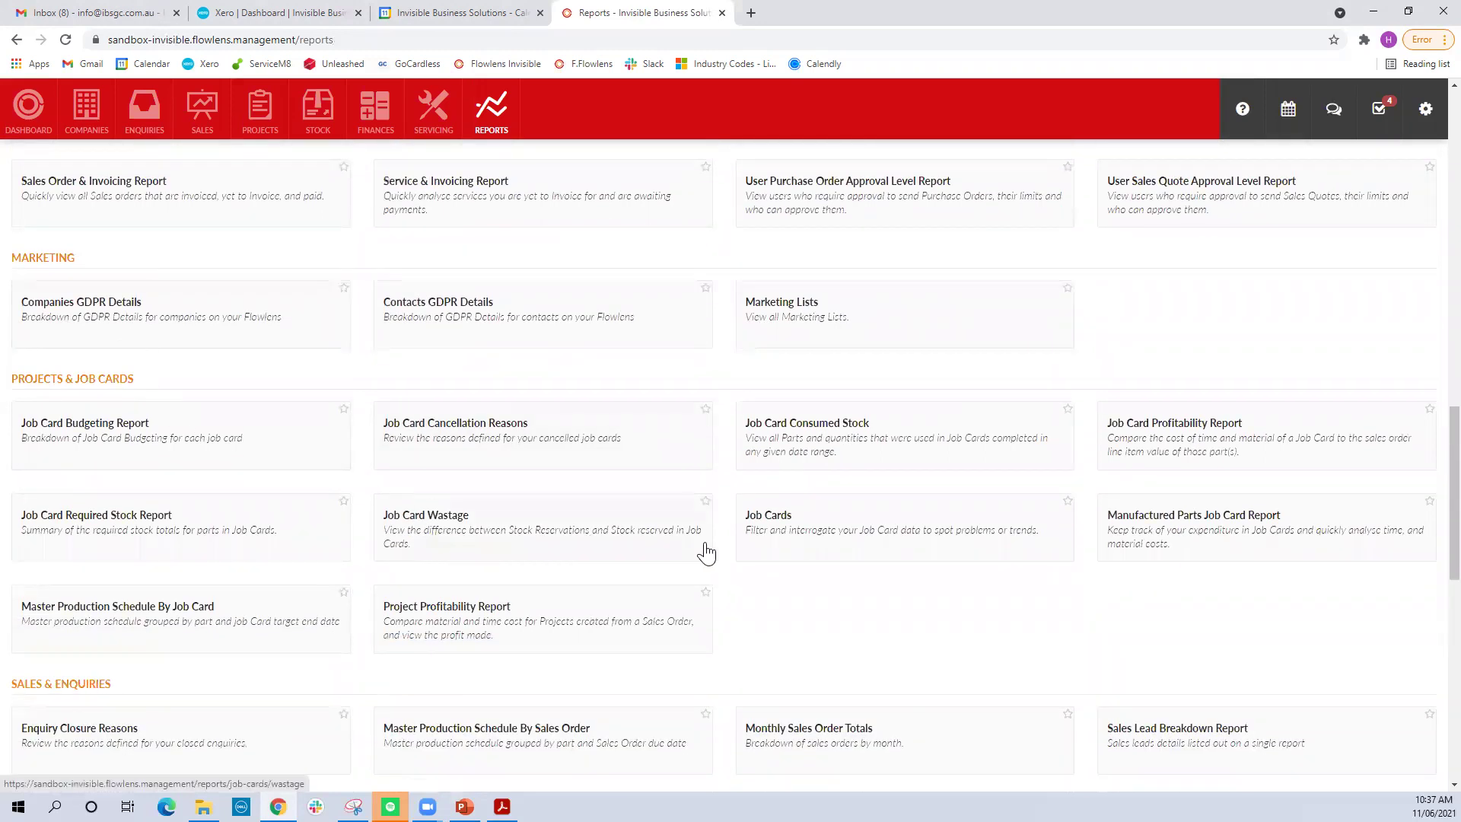
{"action": "scroll", "coordinate": [834, 636], "scroll_direction": "down", "scroll_amount": 5}
{"action": "scroll", "coordinate": [834, 636], "scroll_direction": "down", "scroll_amount": 1}
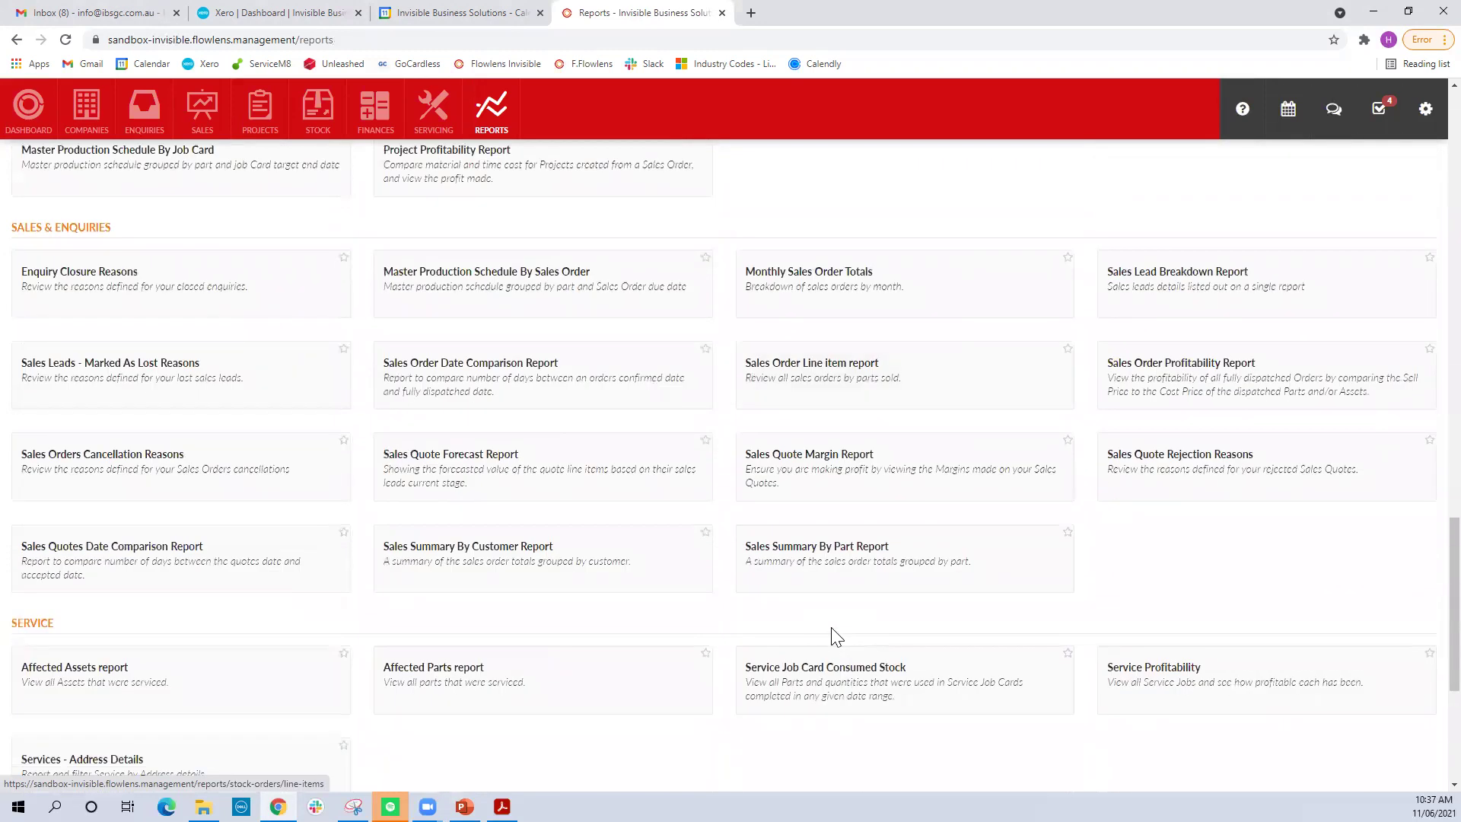
{"action": "scroll", "coordinate": [835, 636], "scroll_direction": "down", "scroll_amount": 2}
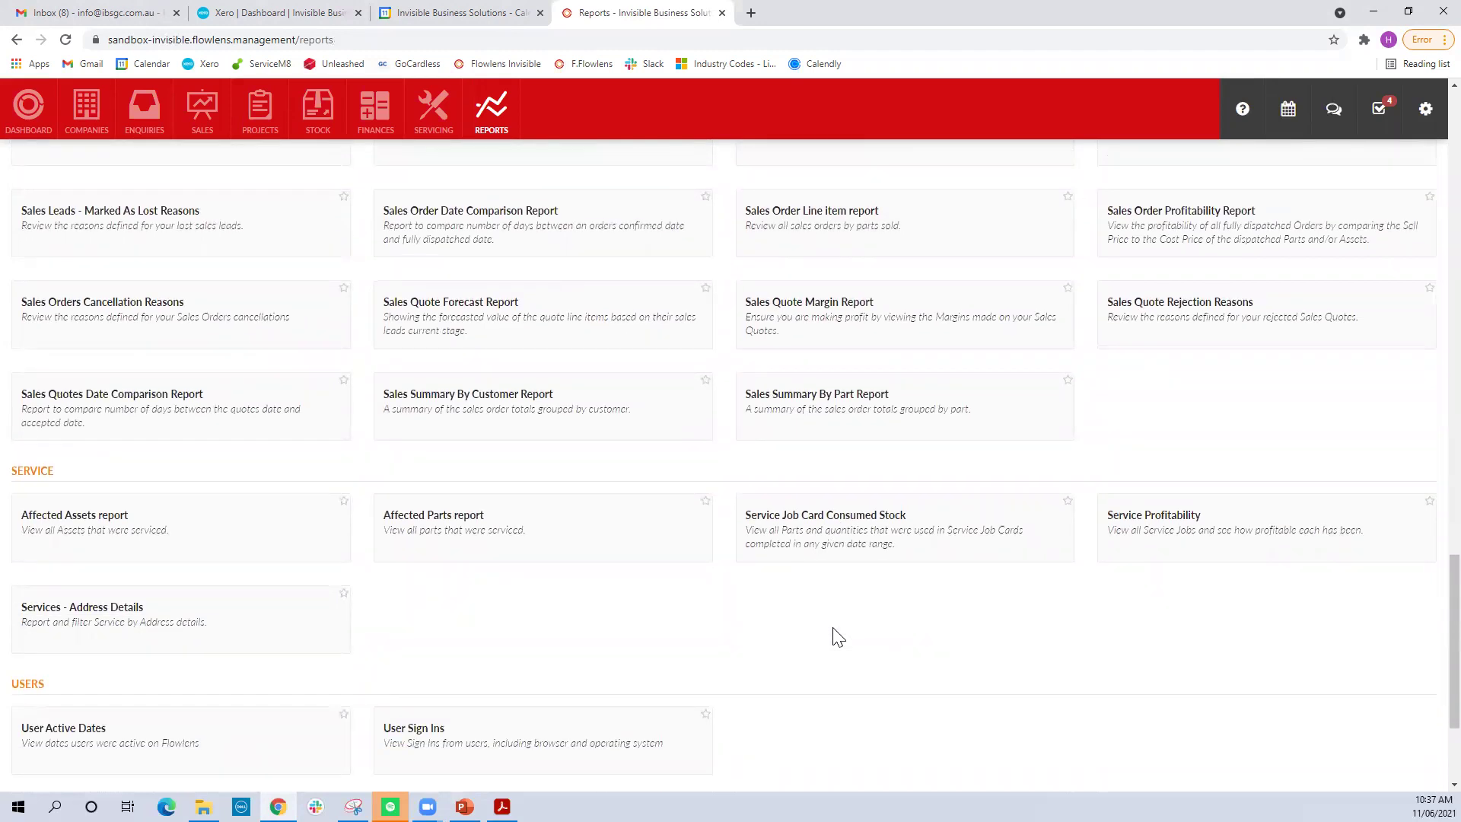
{"action": "scroll", "coordinate": [837, 633], "scroll_direction": "down", "scroll_amount": 2}
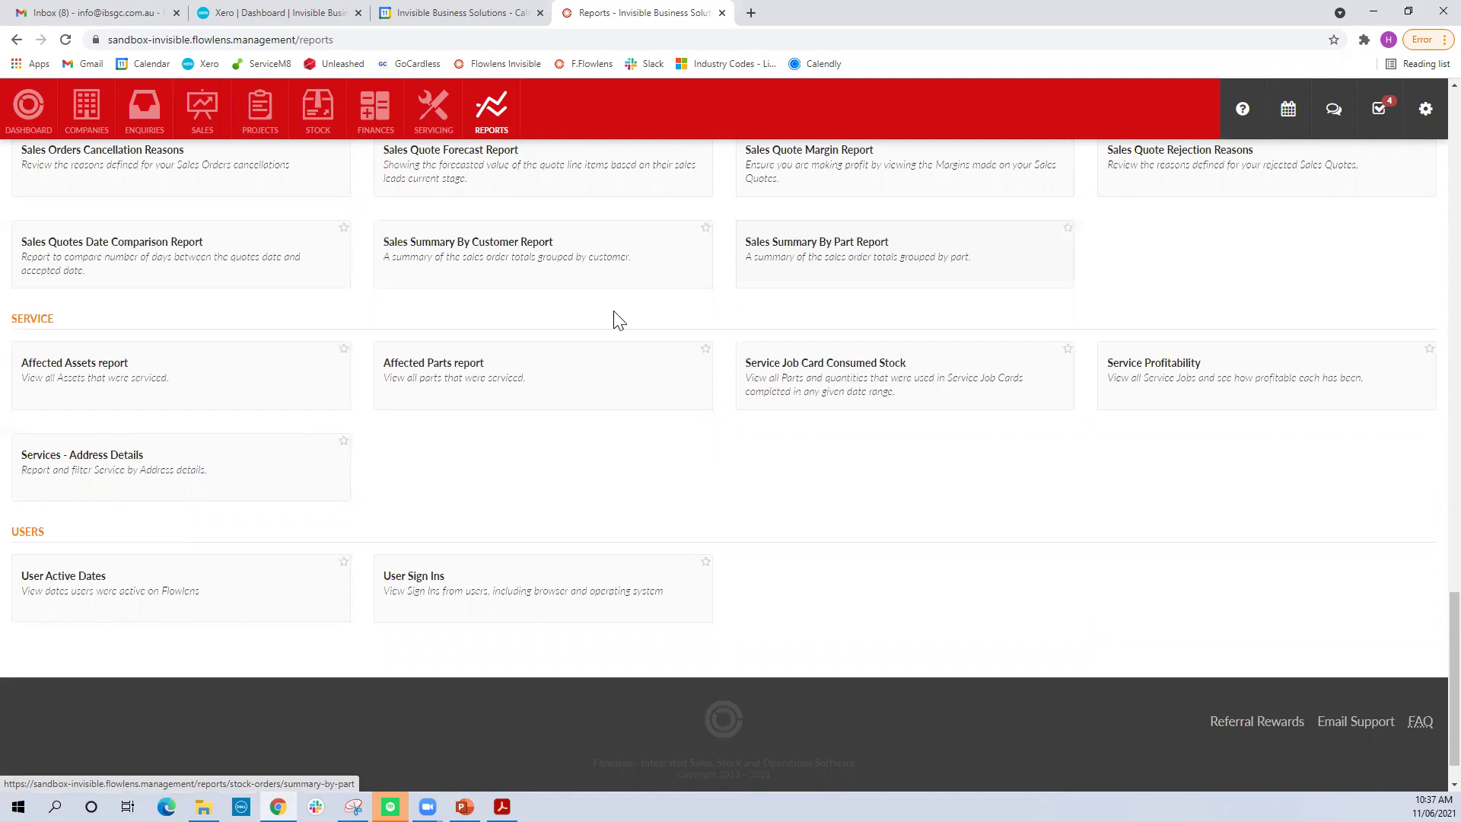
{"action": "left_click", "coordinate": [311, 262]}
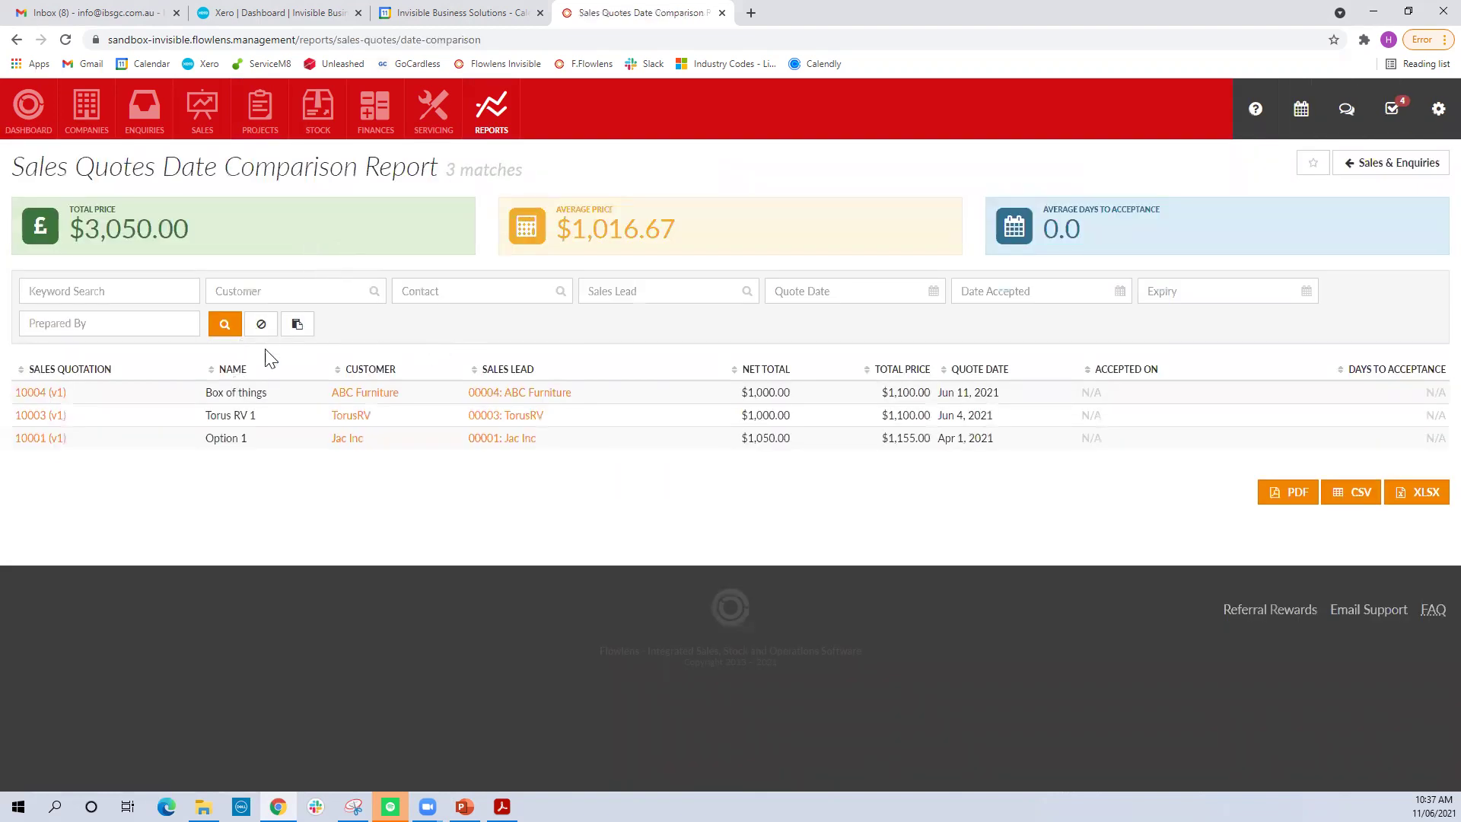
Return to the dashboard and look over its asset register, invoice and interaction widgets
{"action": "mouse_move", "coordinate": [483, 134]}
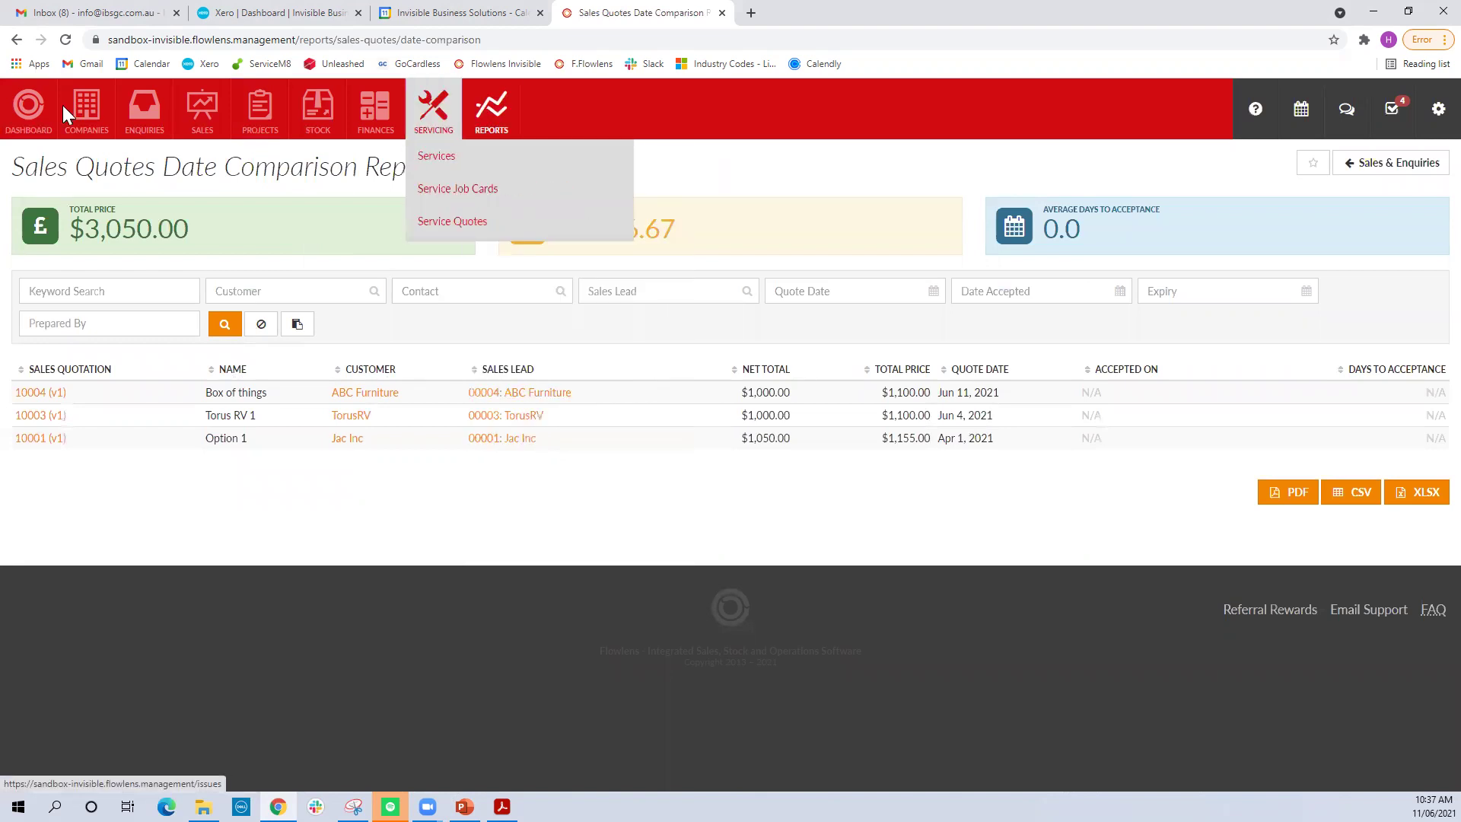
{"action": "left_click", "coordinate": [33, 124]}
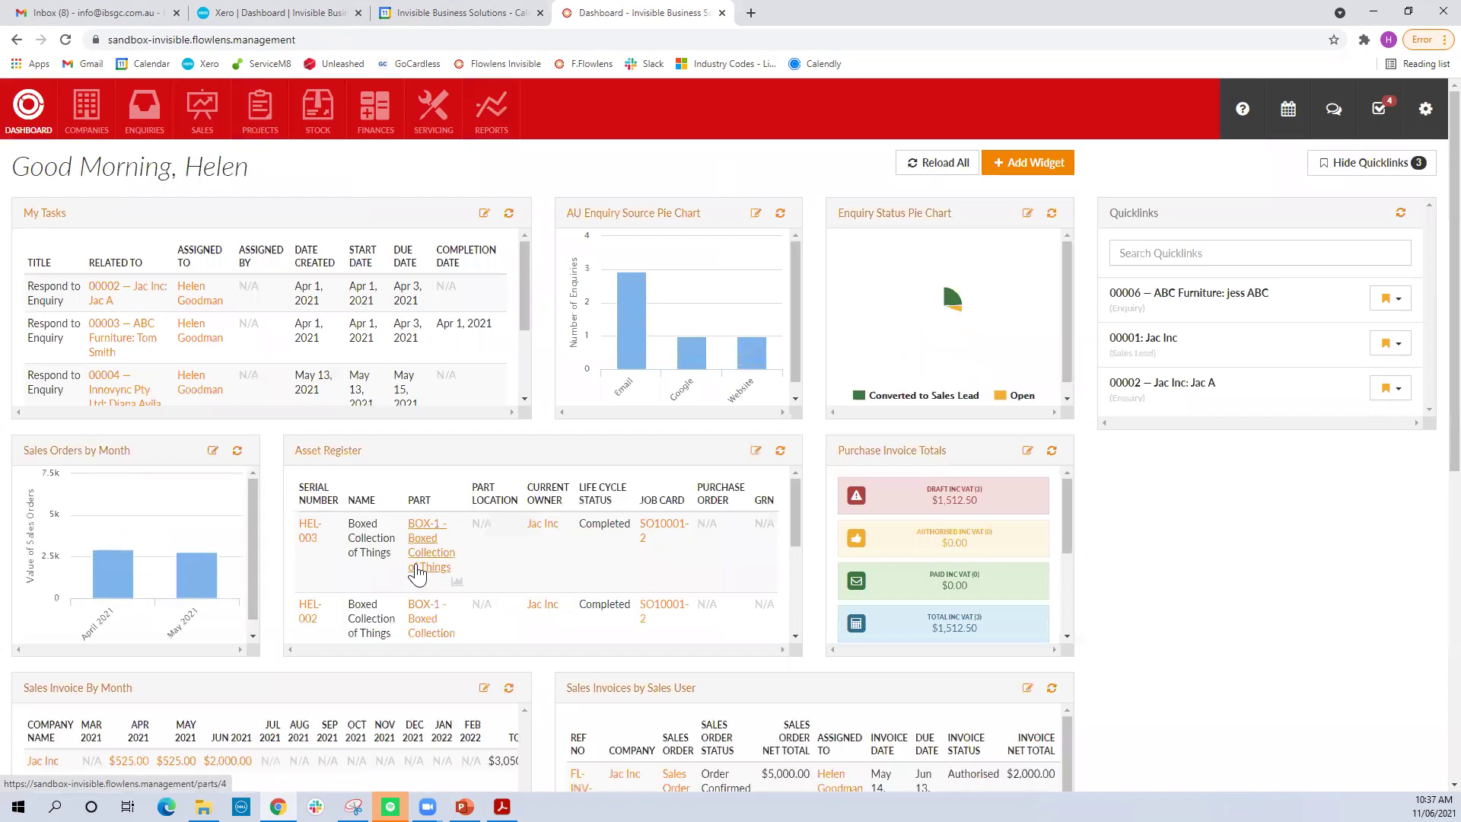
{"action": "scroll", "coordinate": [417, 577], "scroll_direction": "down", "scroll_amount": 3}
{"action": "scroll", "coordinate": [305, 669], "scroll_direction": "down", "scroll_amount": 3}
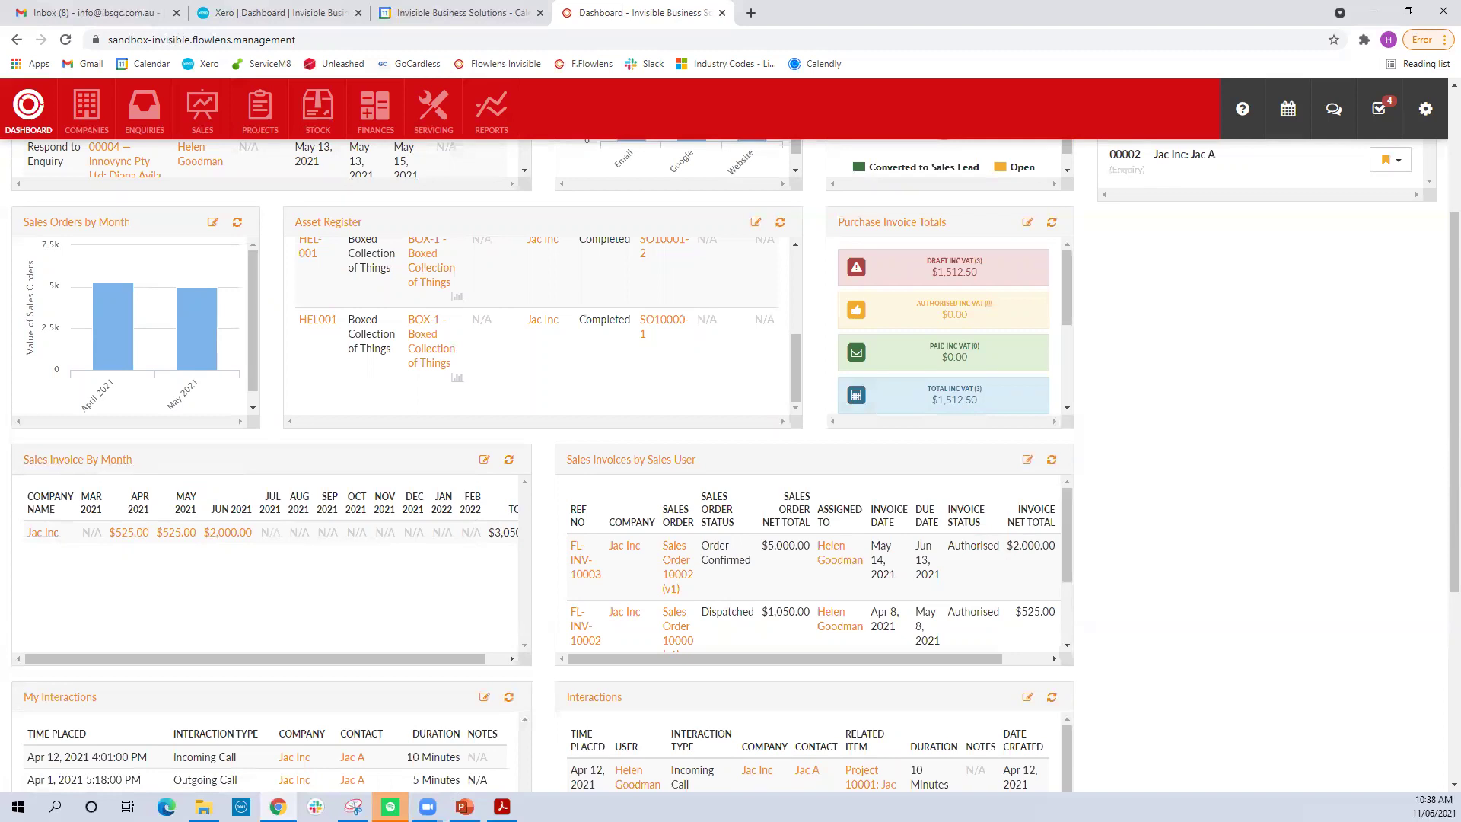
Switch to the PDF presentation in Adobe Acrobat Reader and go back to its first page
{"action": "key", "text": "alt+Tab"}
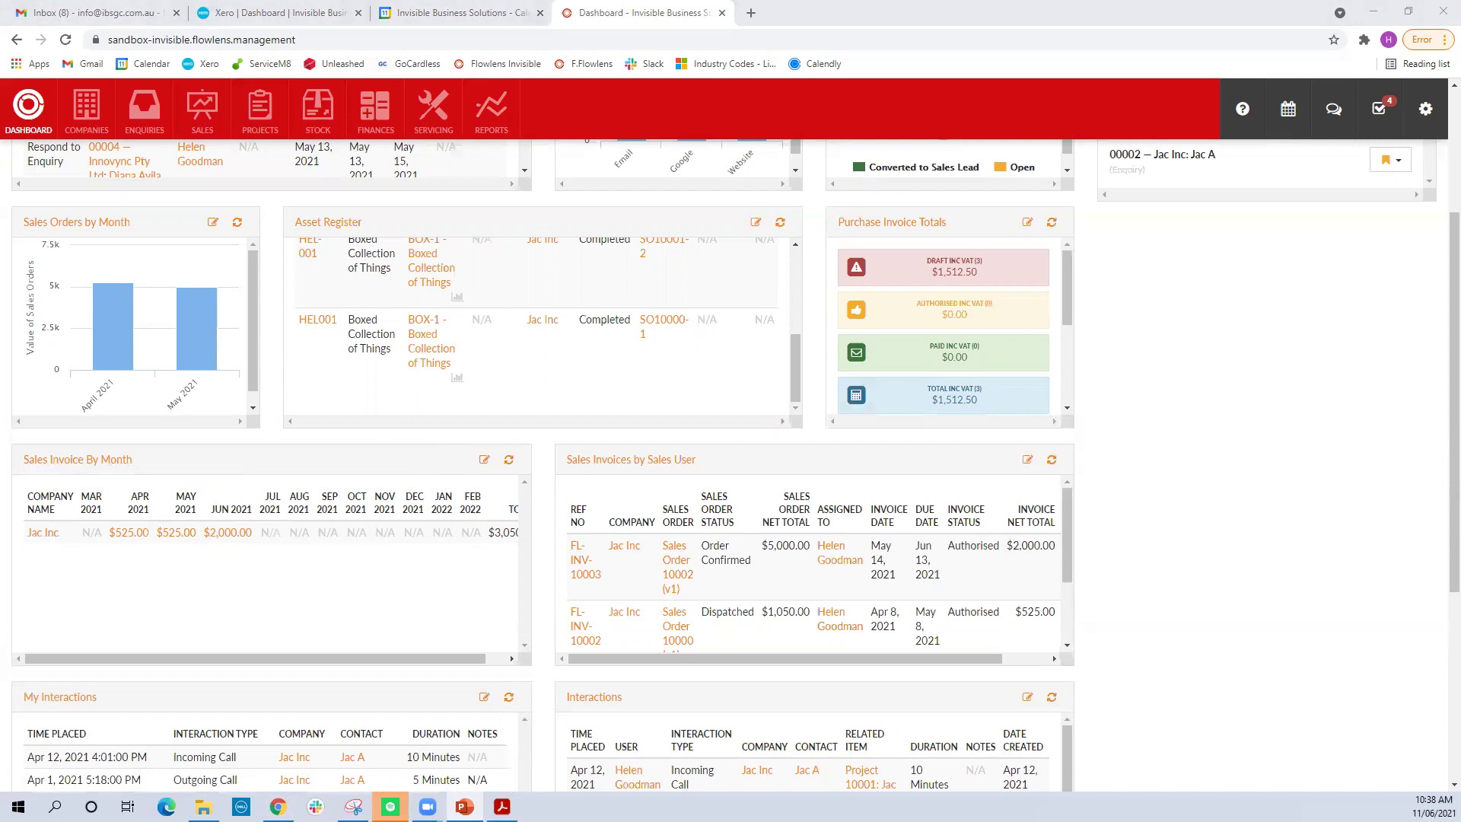
{"action": "left_click", "coordinate": [502, 806]}
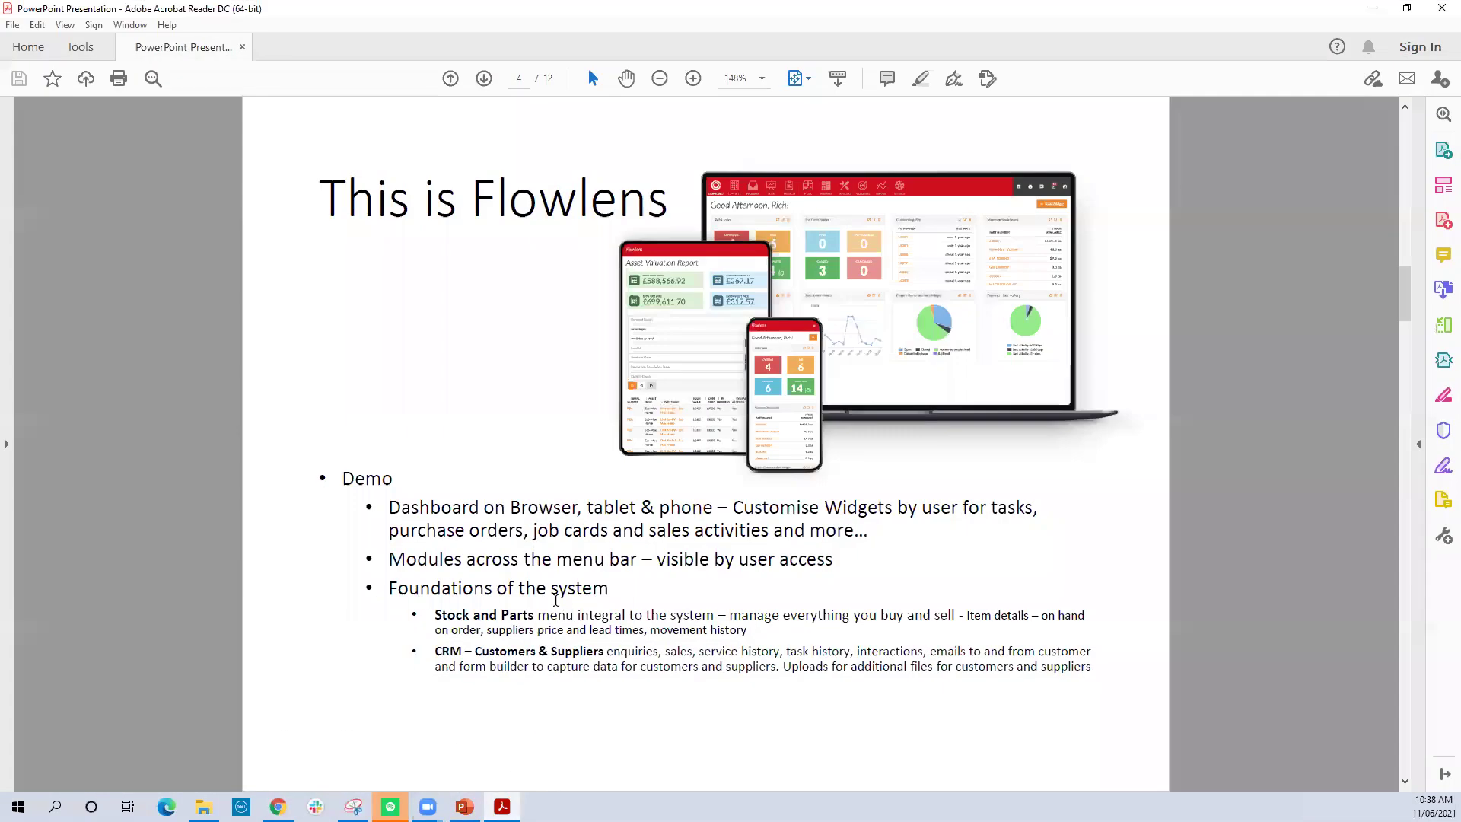
{"action": "scroll", "coordinate": [555, 599], "scroll_direction": "up", "scroll_amount": 2}
{"action": "scroll", "coordinate": [554, 599], "scroll_direction": "up", "scroll_amount": 3}
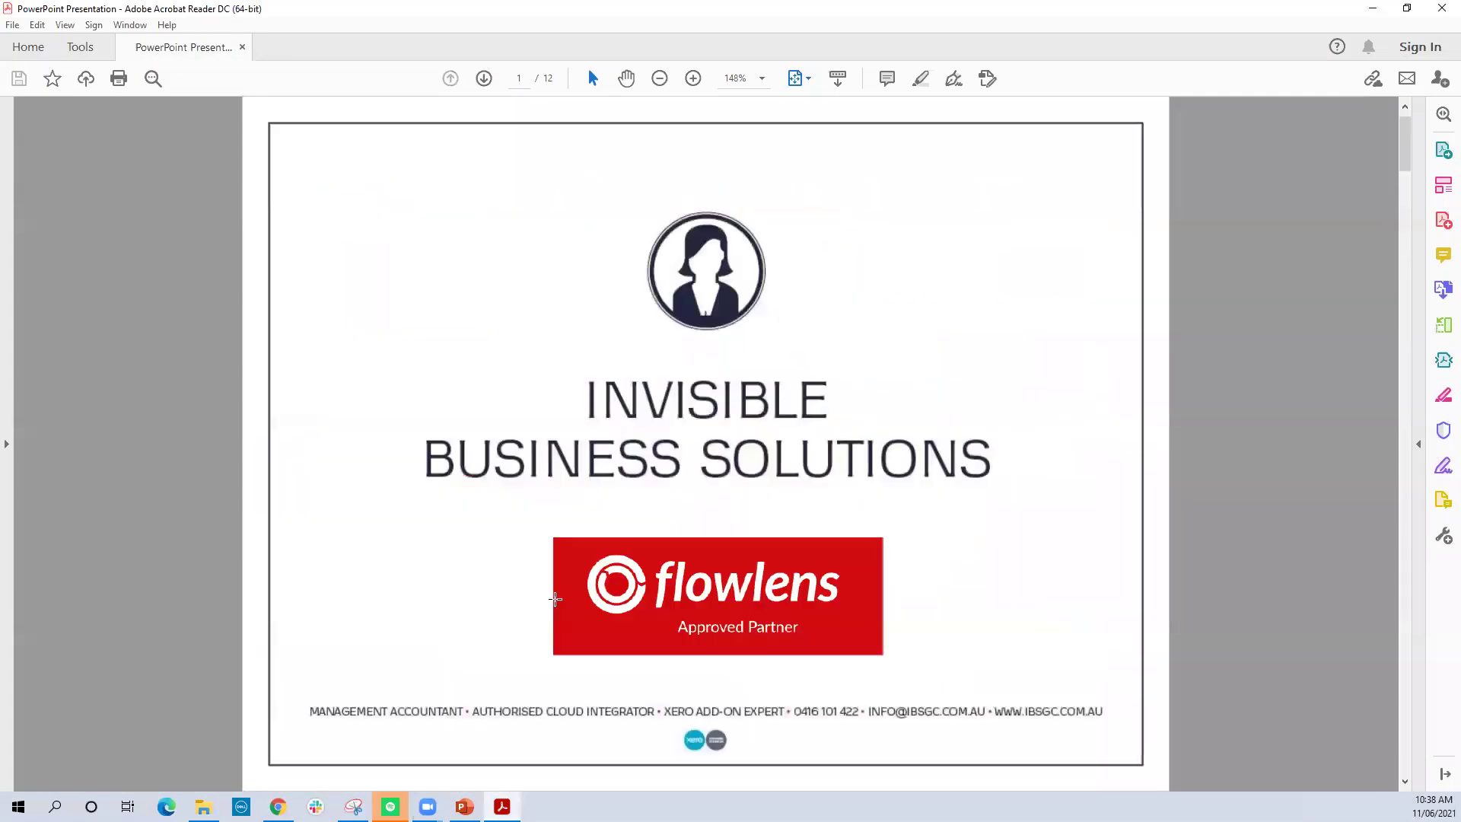